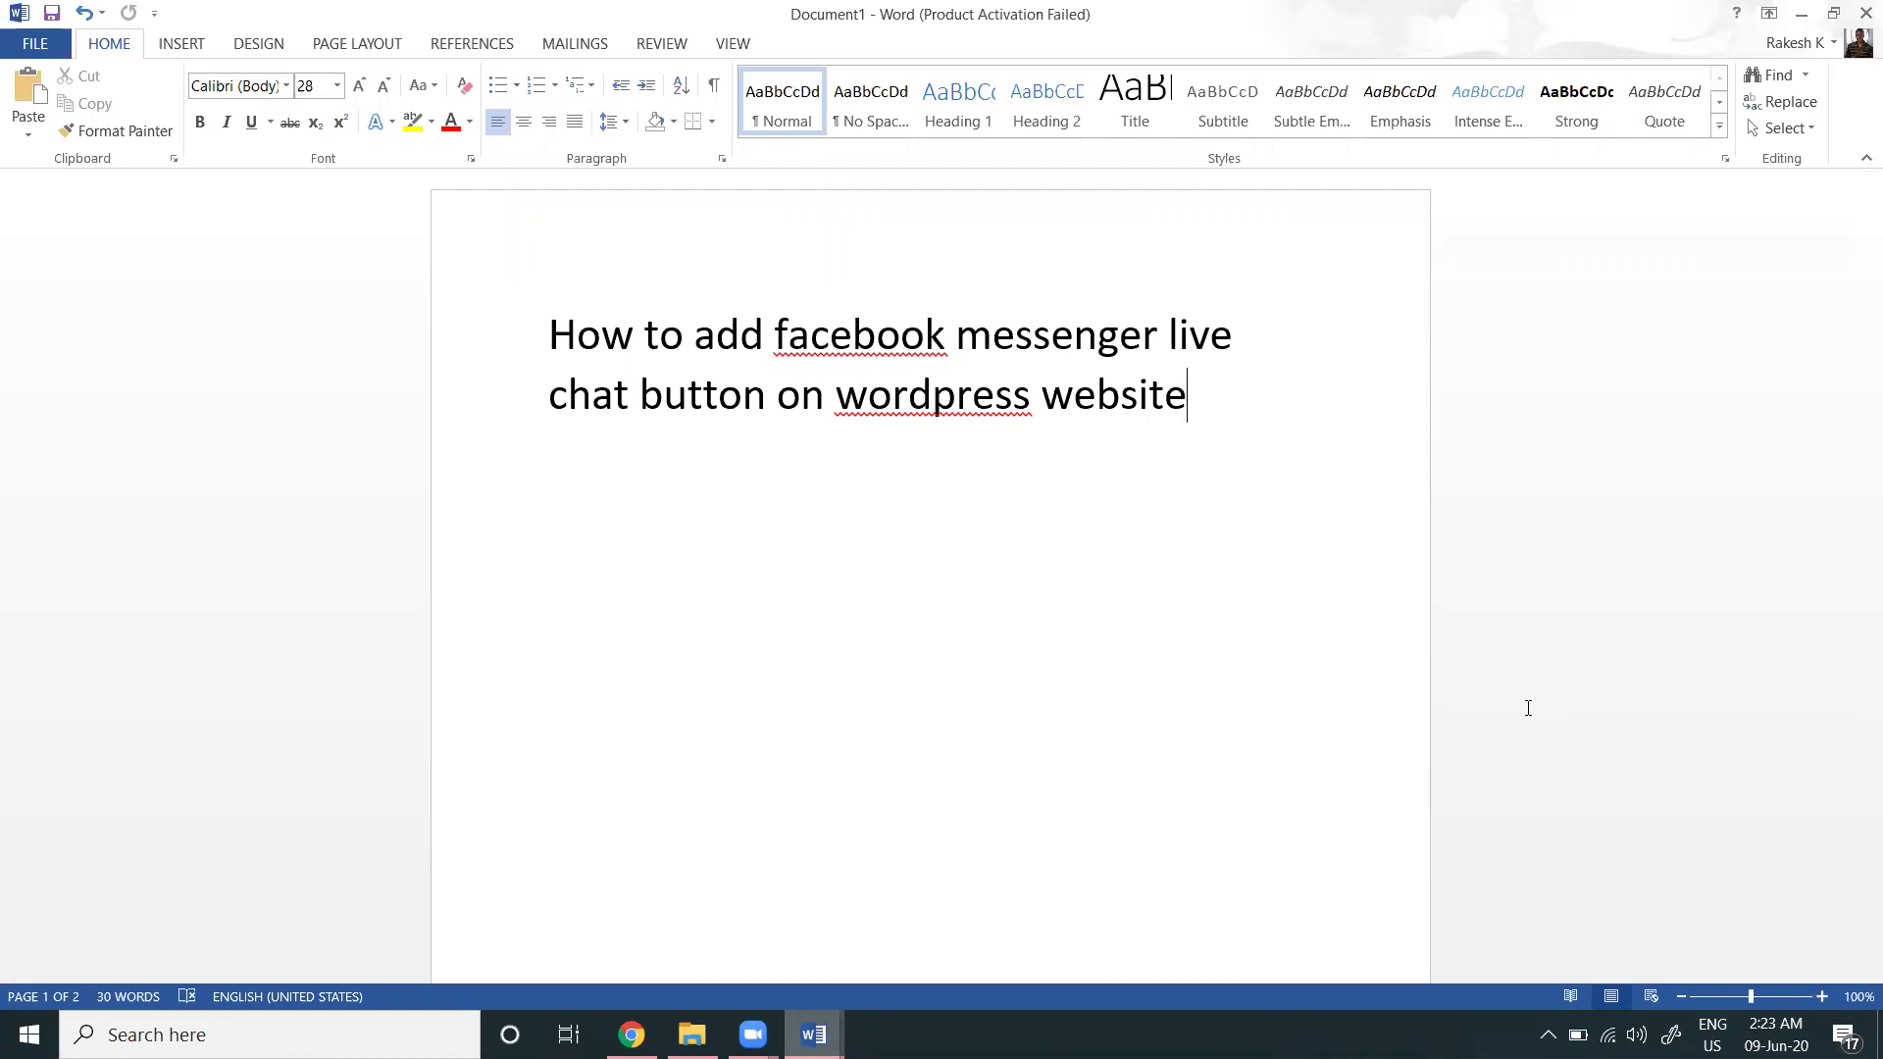
# Step: Minimize the Word tutorial title document to reveal the Book Your Properties site in Chrome
pyautogui.click(1801, 16)
pyautogui.moveTo(1132, 224)
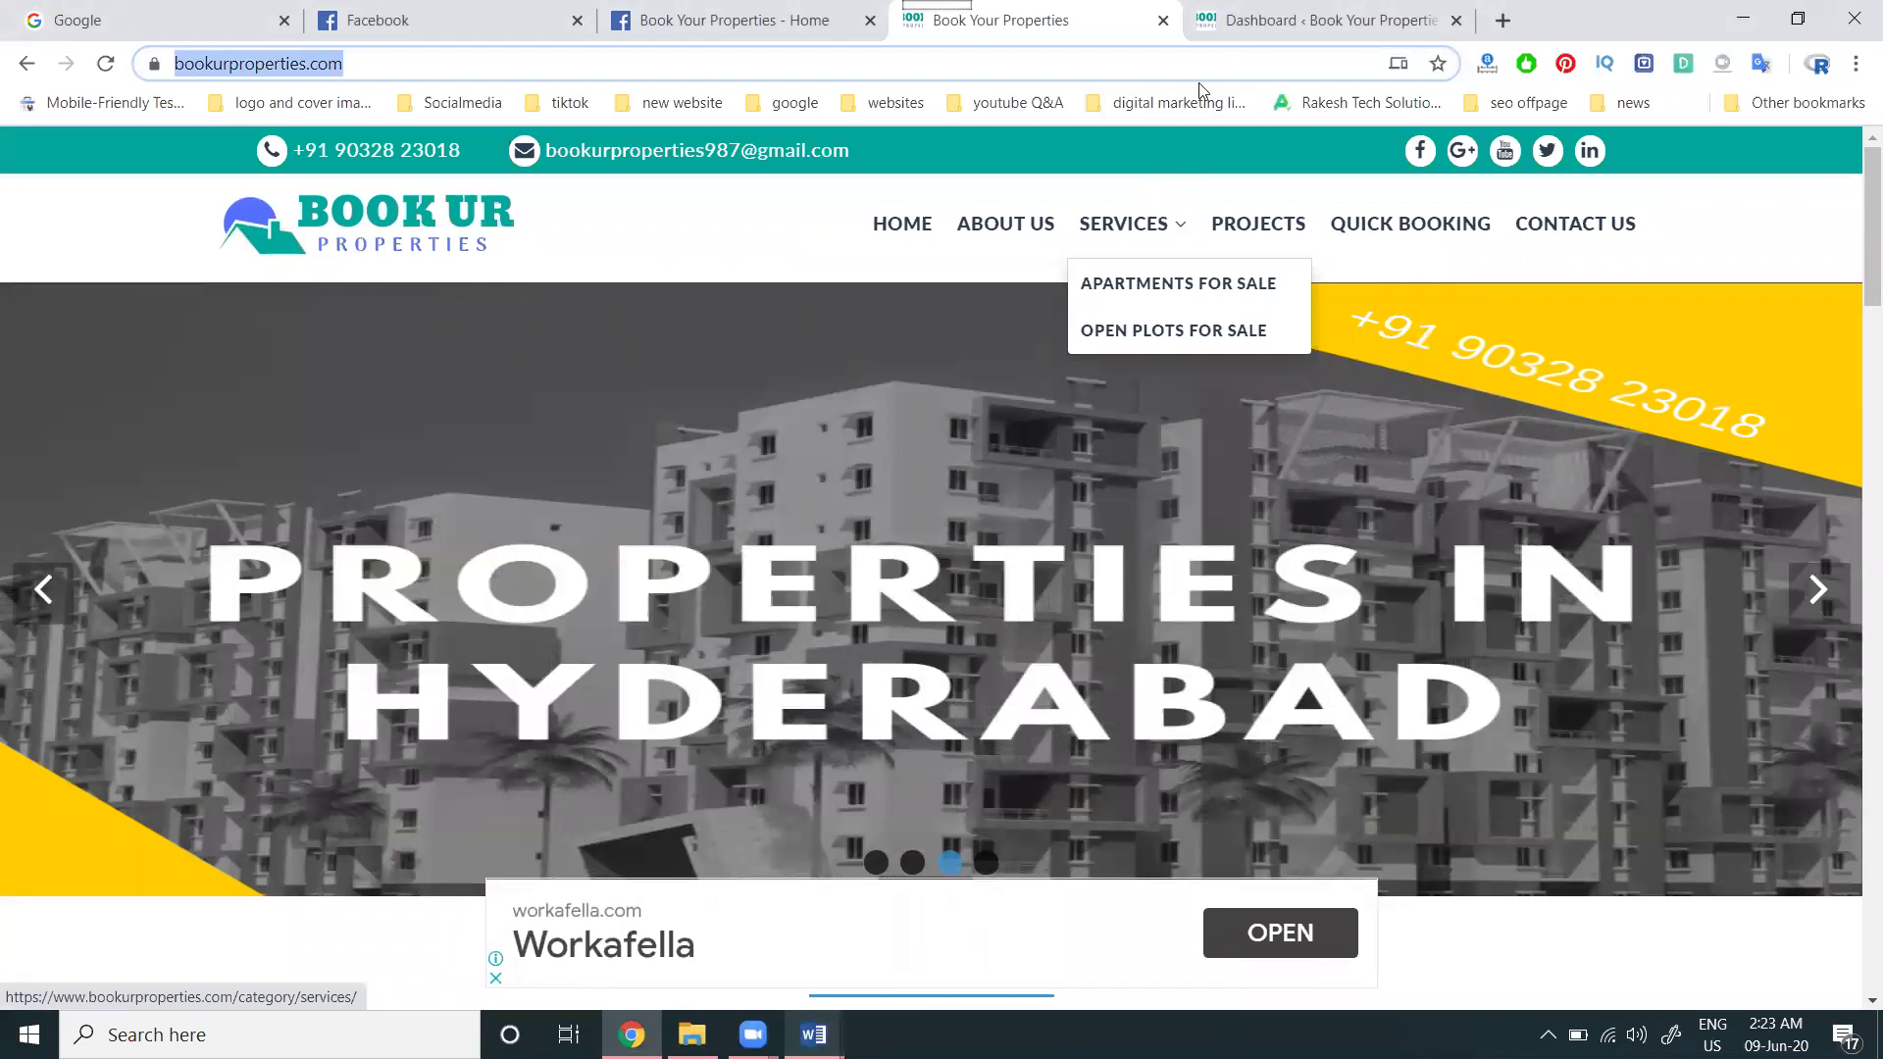
# Step: Go from the WordPress dashboard through Plugins to the Add New plugin page
pyautogui.click(1216, 10)
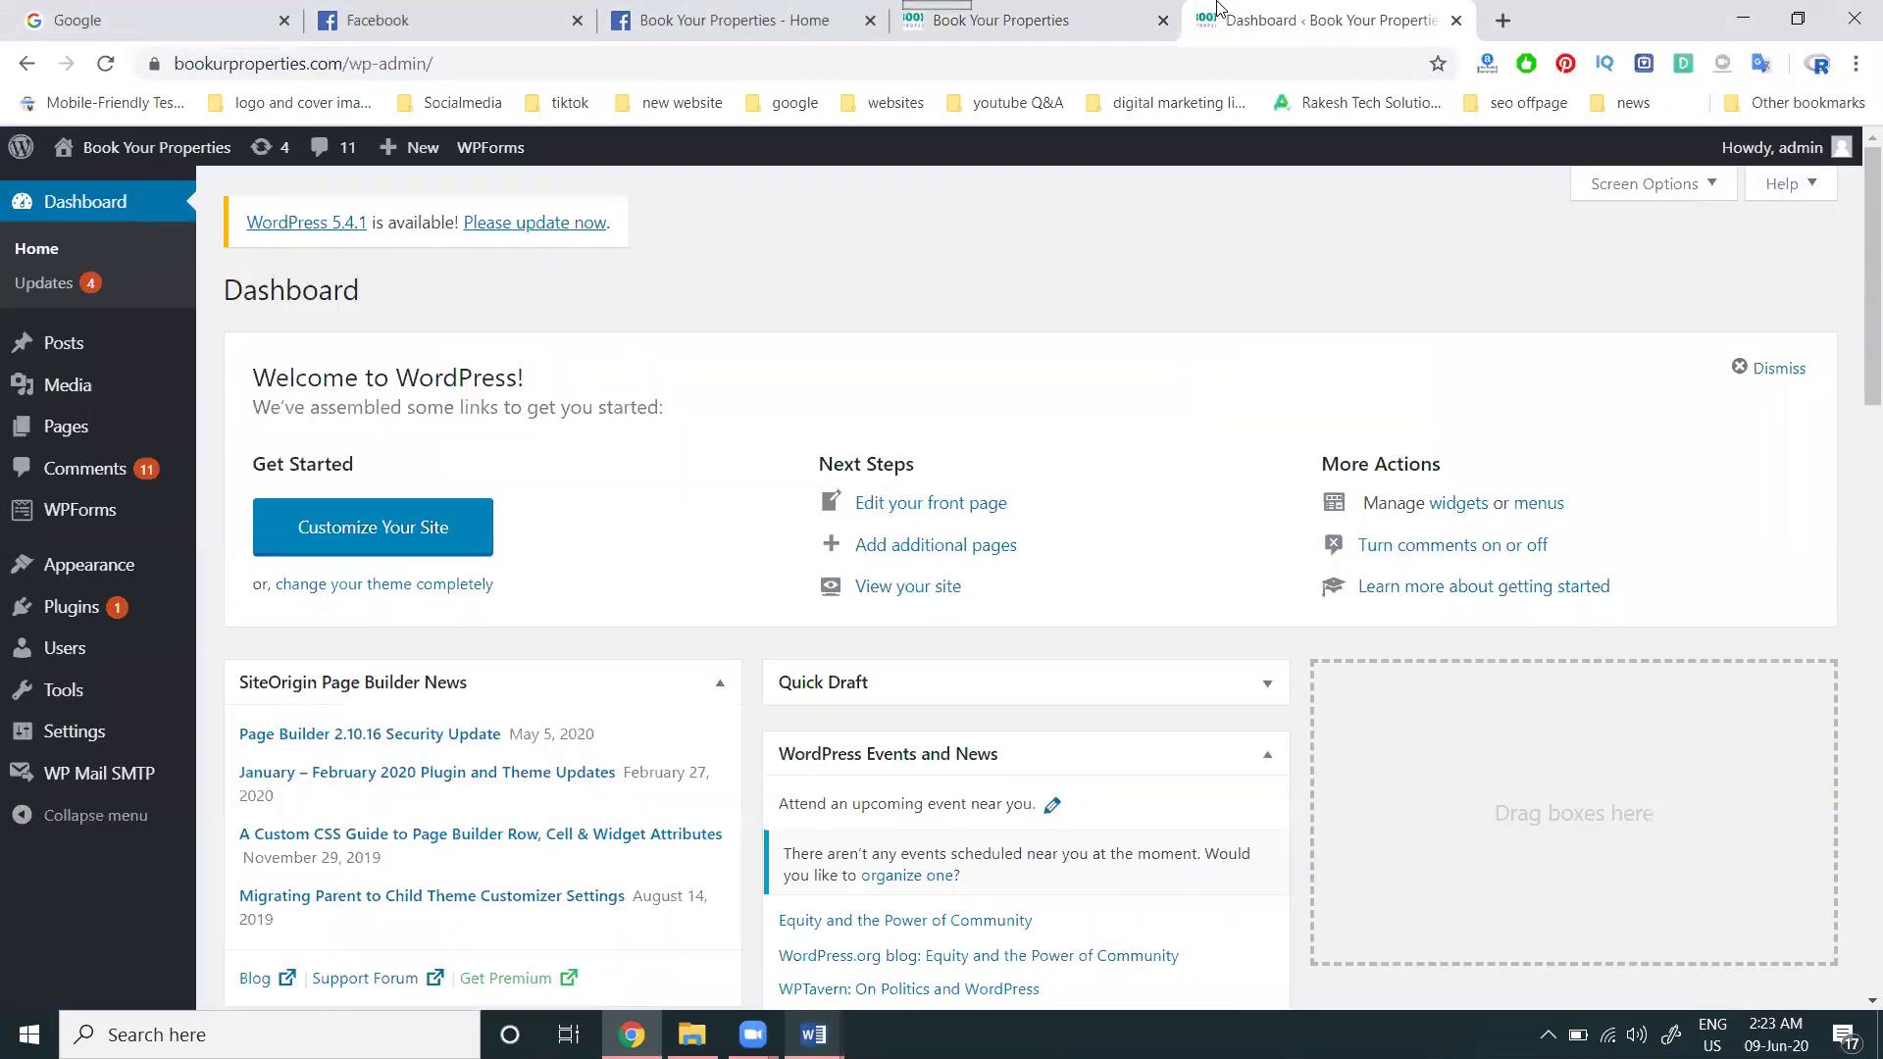
pyautogui.click(108, 620)
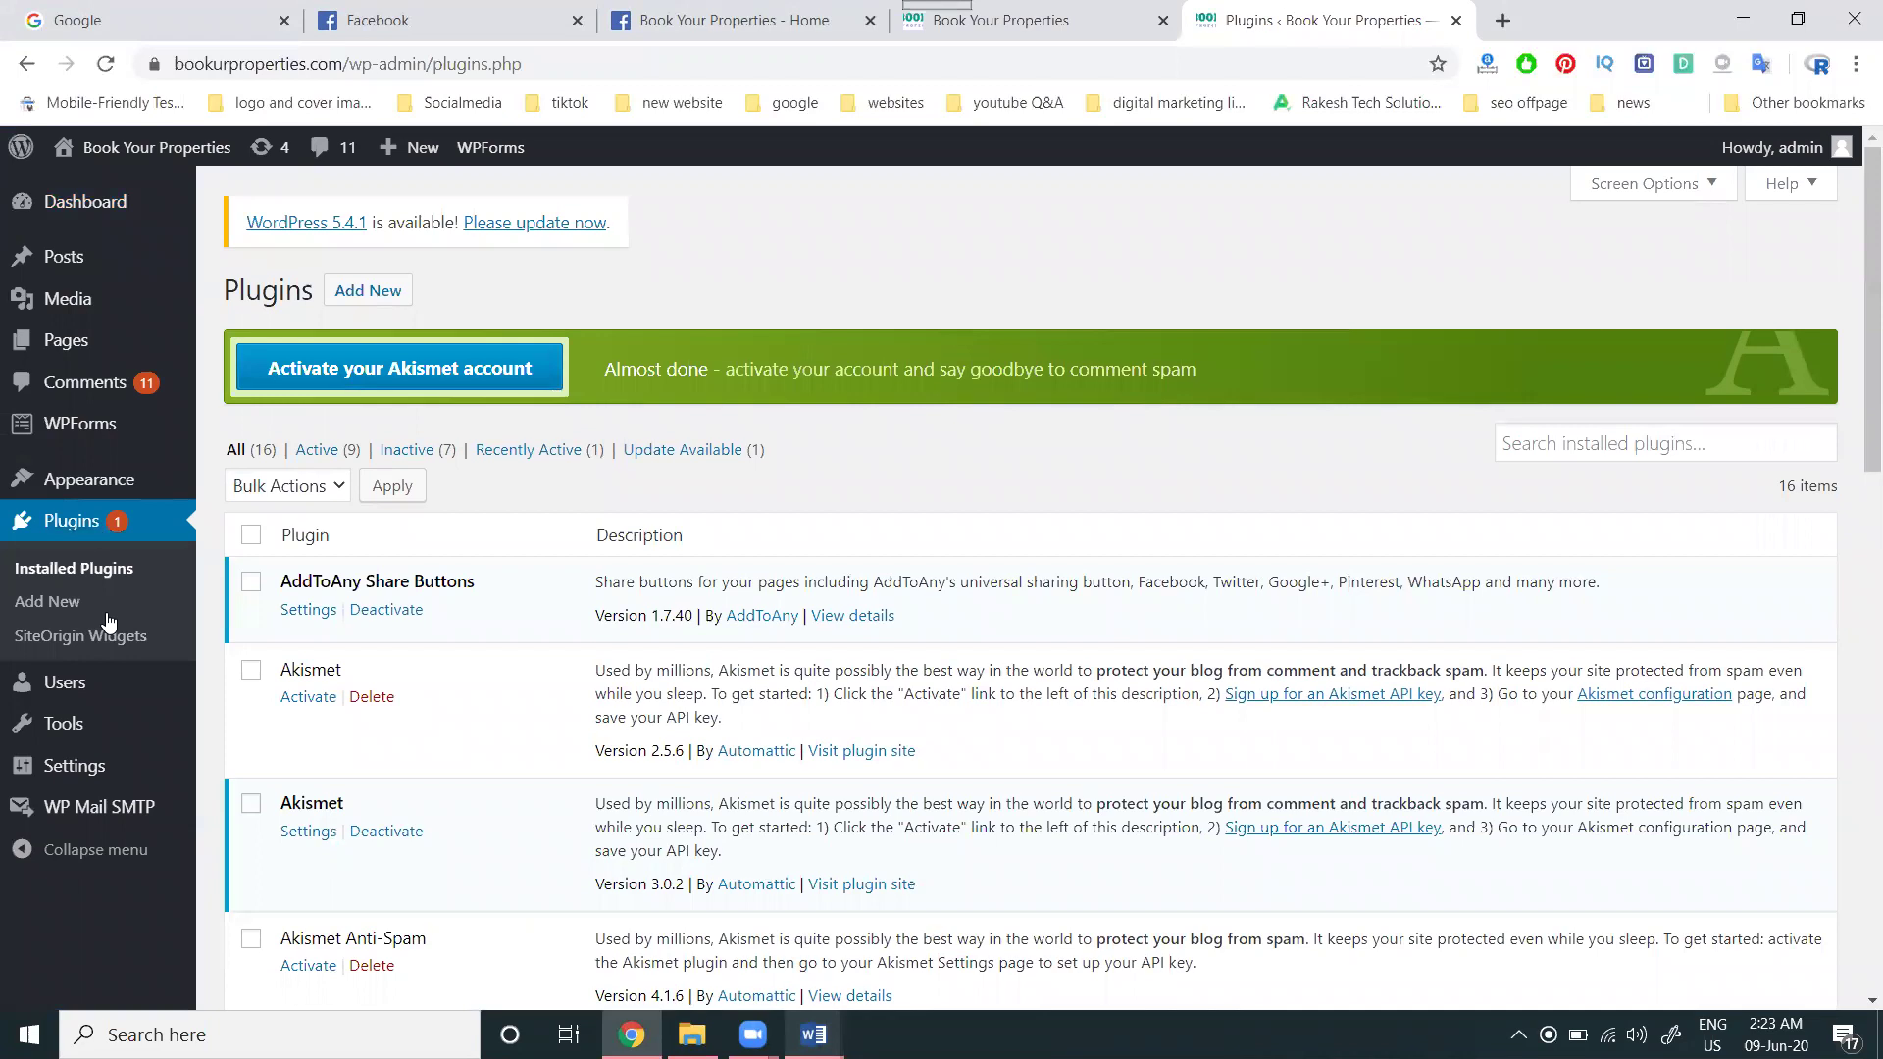
pyautogui.click(368, 290)
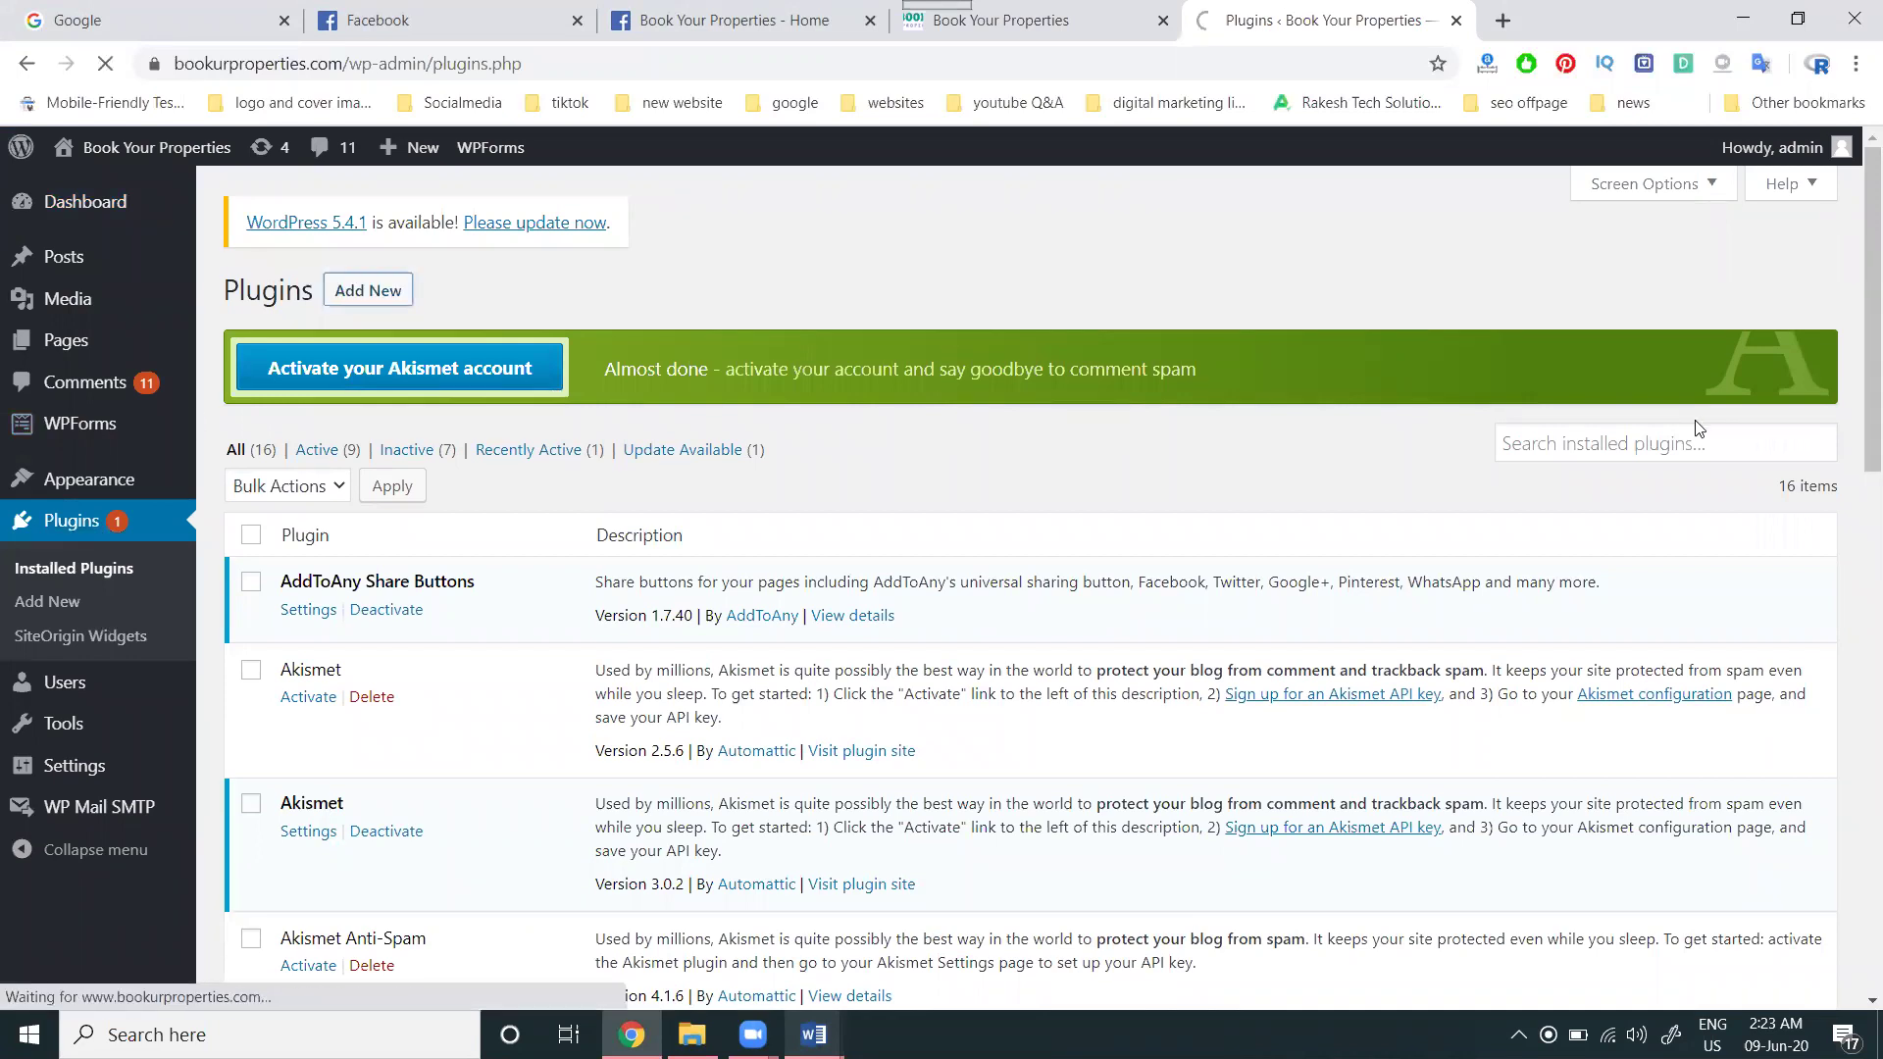
# Step: Search plugins for 'WP Chatbot' and activate WP-Chatbot for Messenger
pyautogui.click(1594, 362)
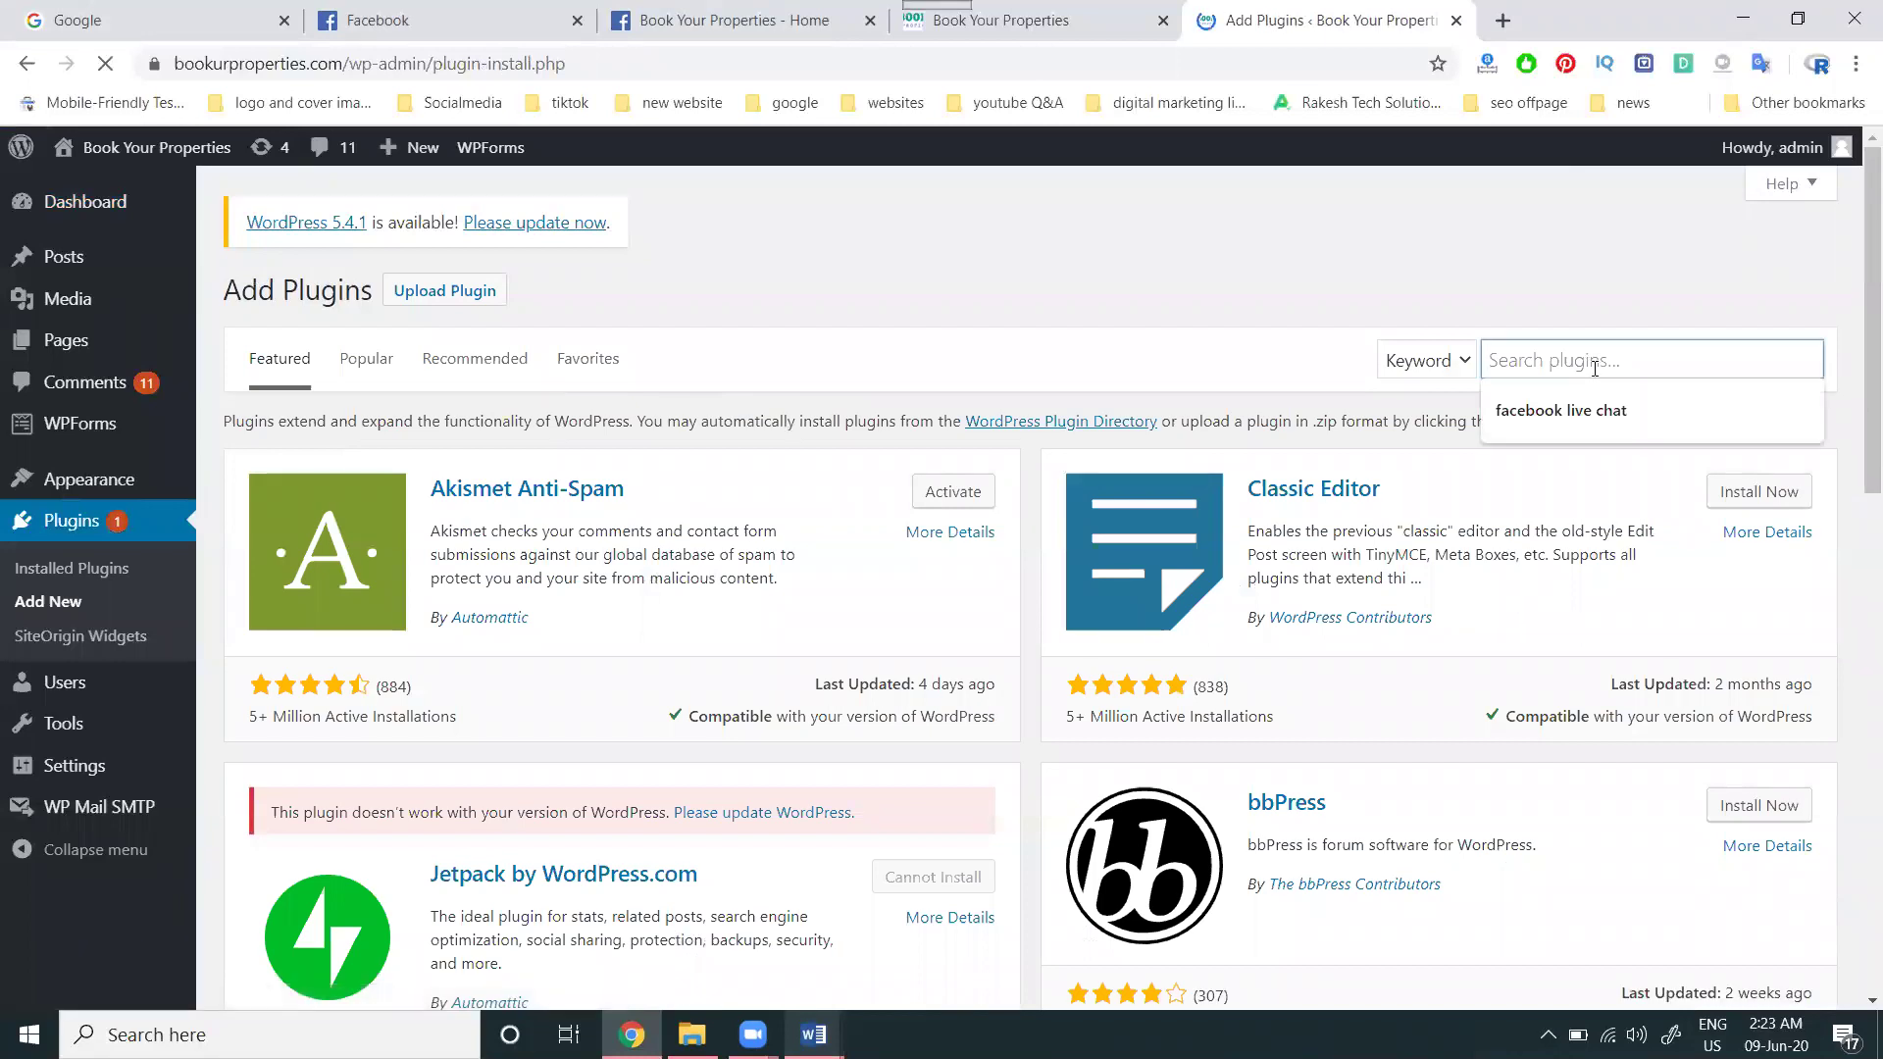
pyautogui.write('WP Chatbot')
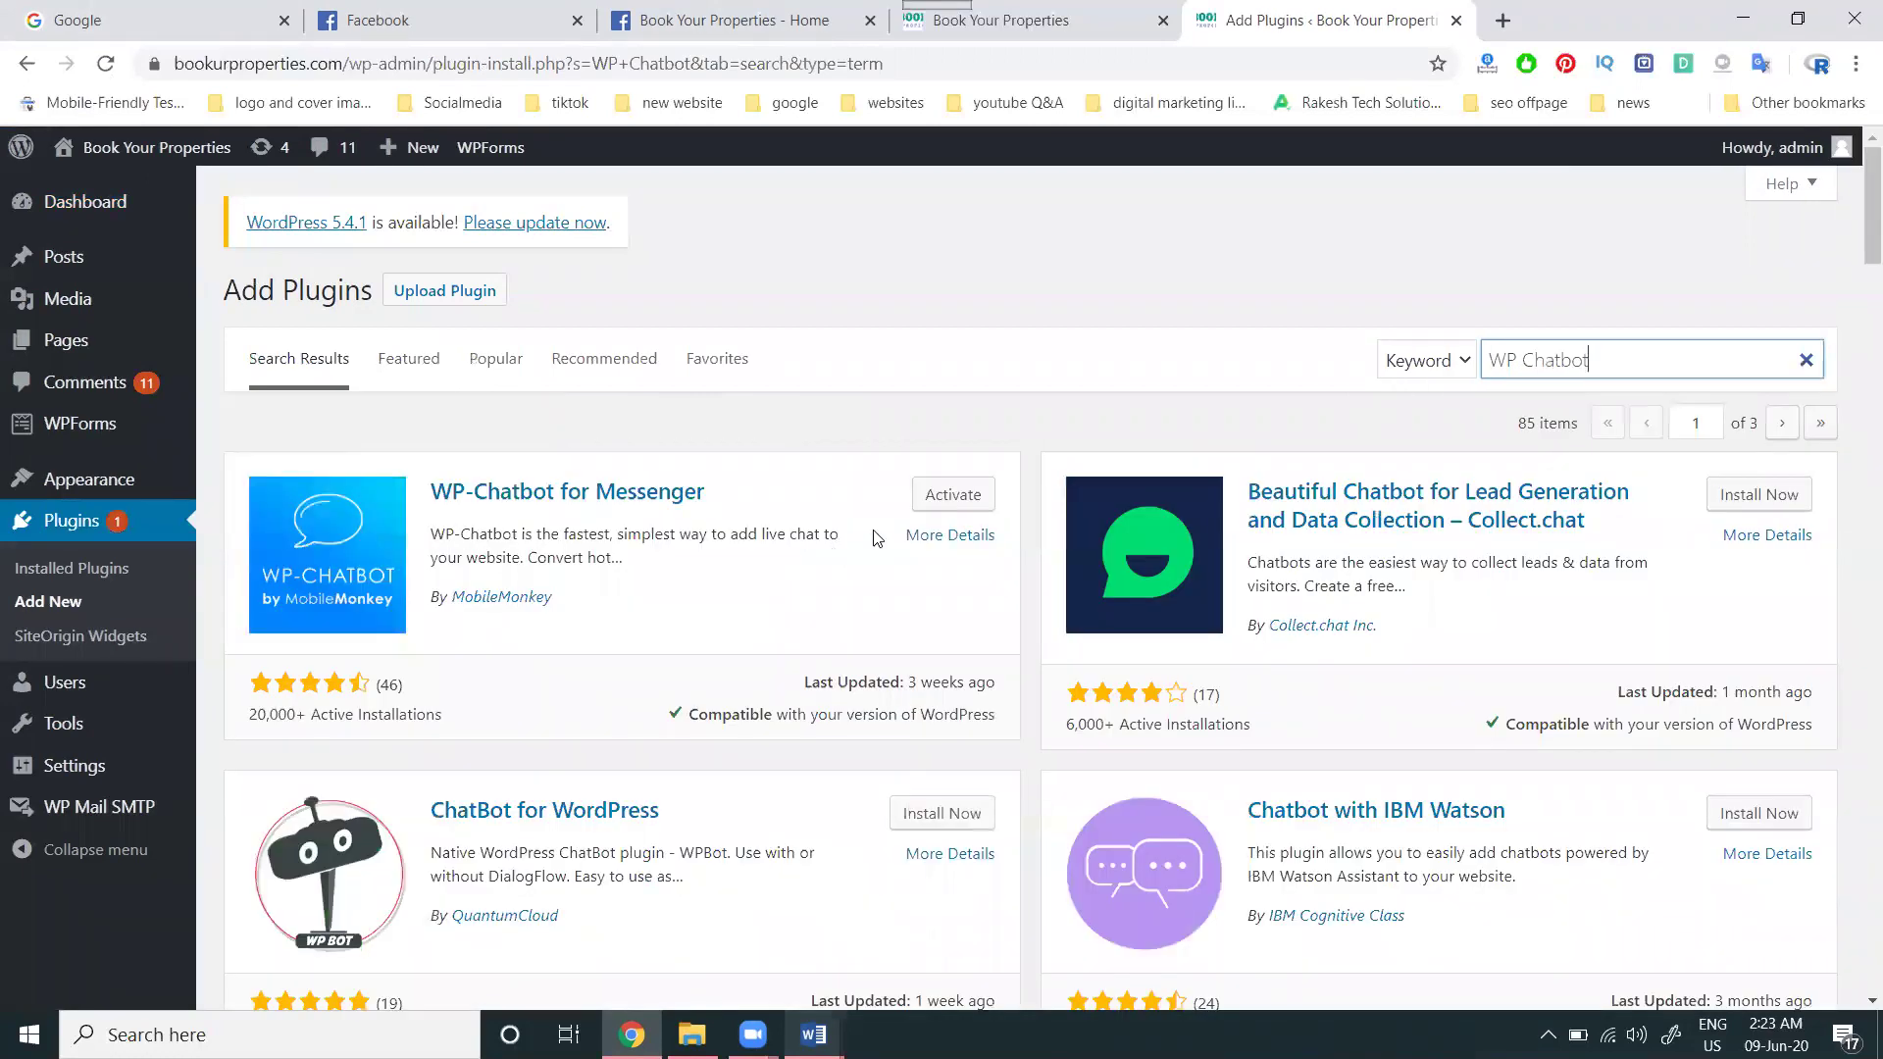
pyautogui.click(951, 497)
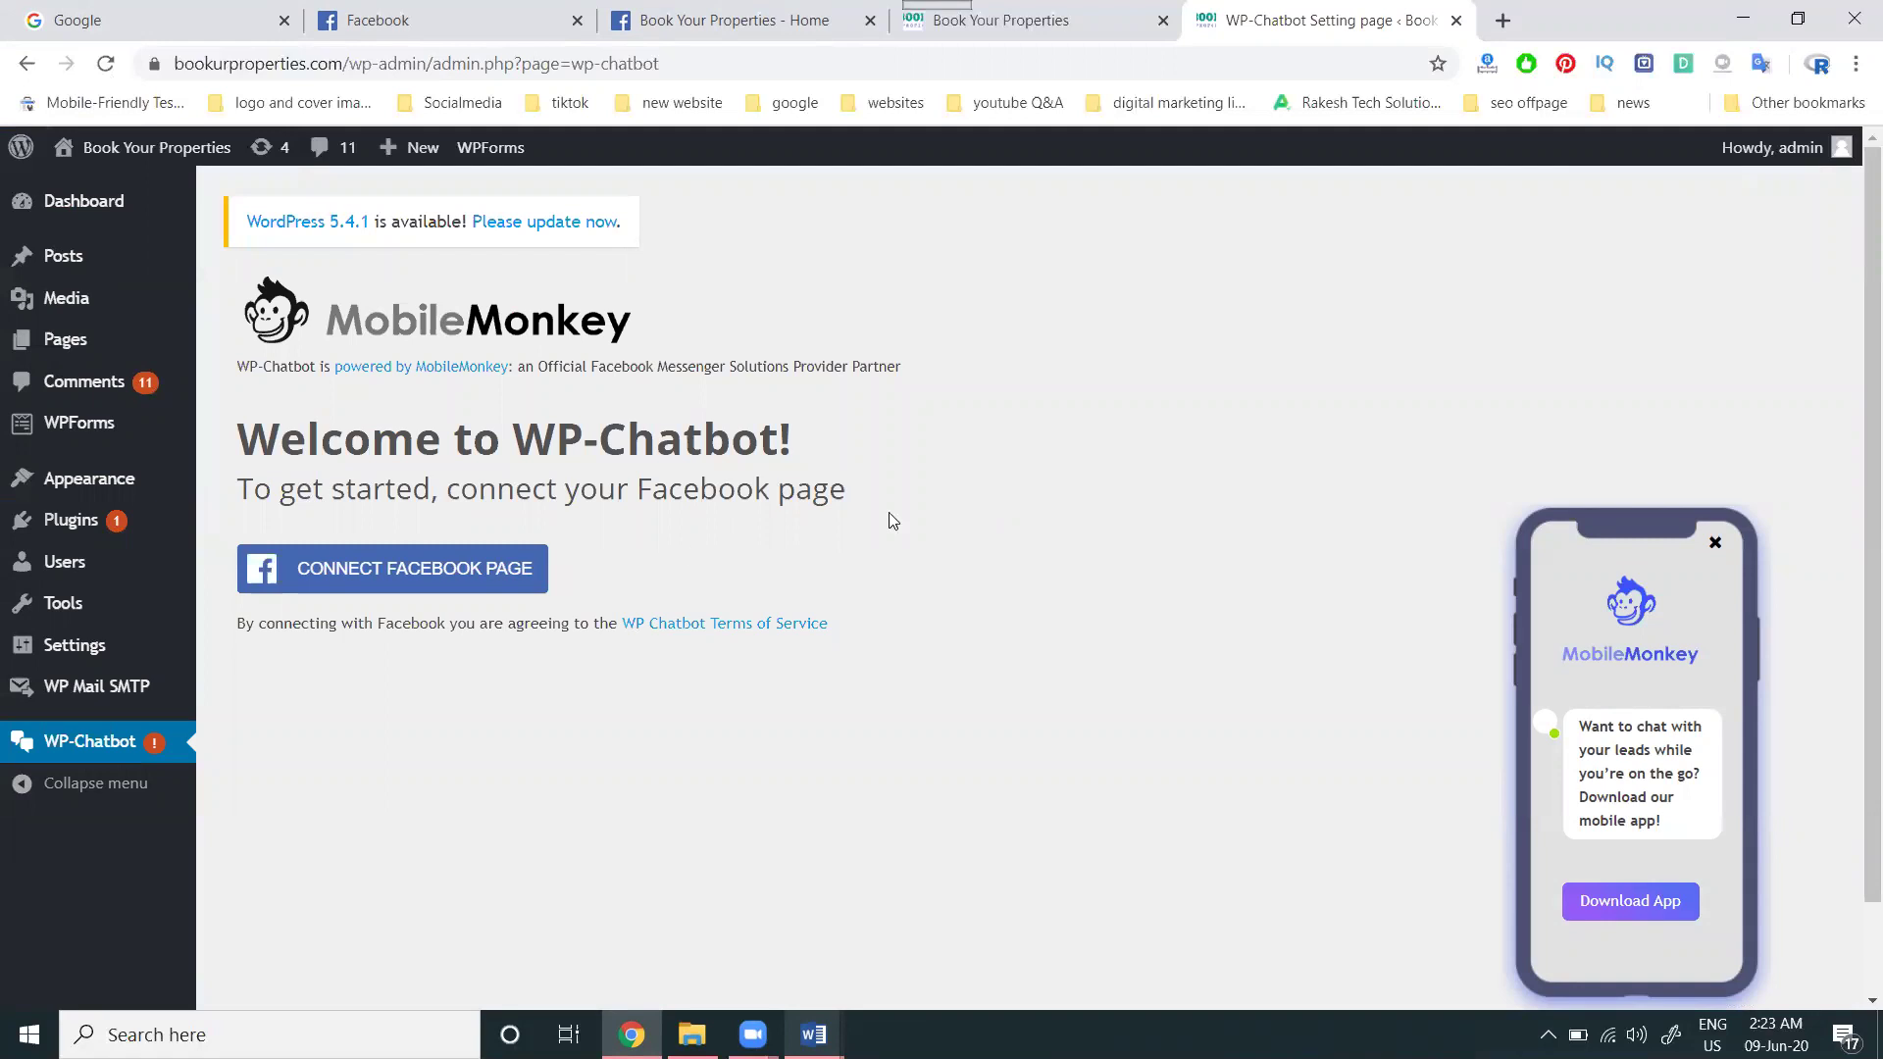
# Step: Connect WP-Chatbot to Facebook and authorize it to list the account's pages
pyautogui.click(424, 571)
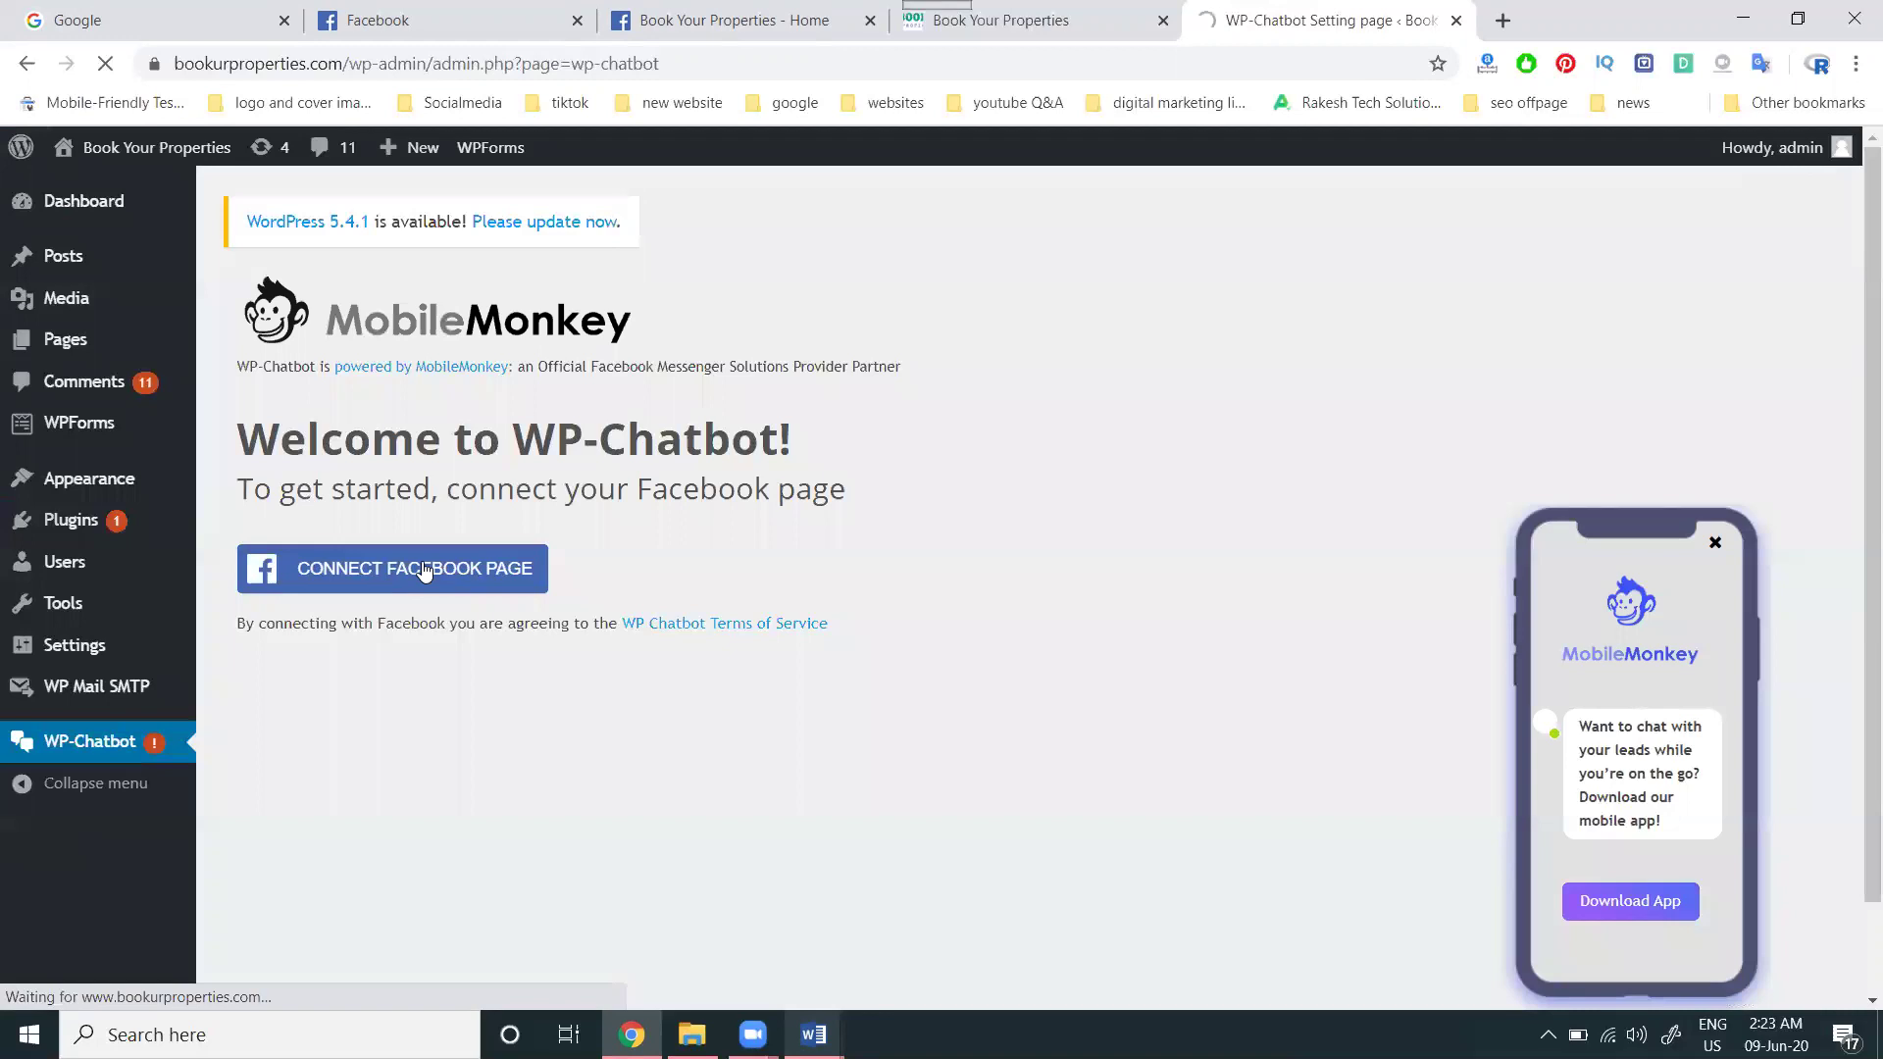
pyautogui.click(730, 27)
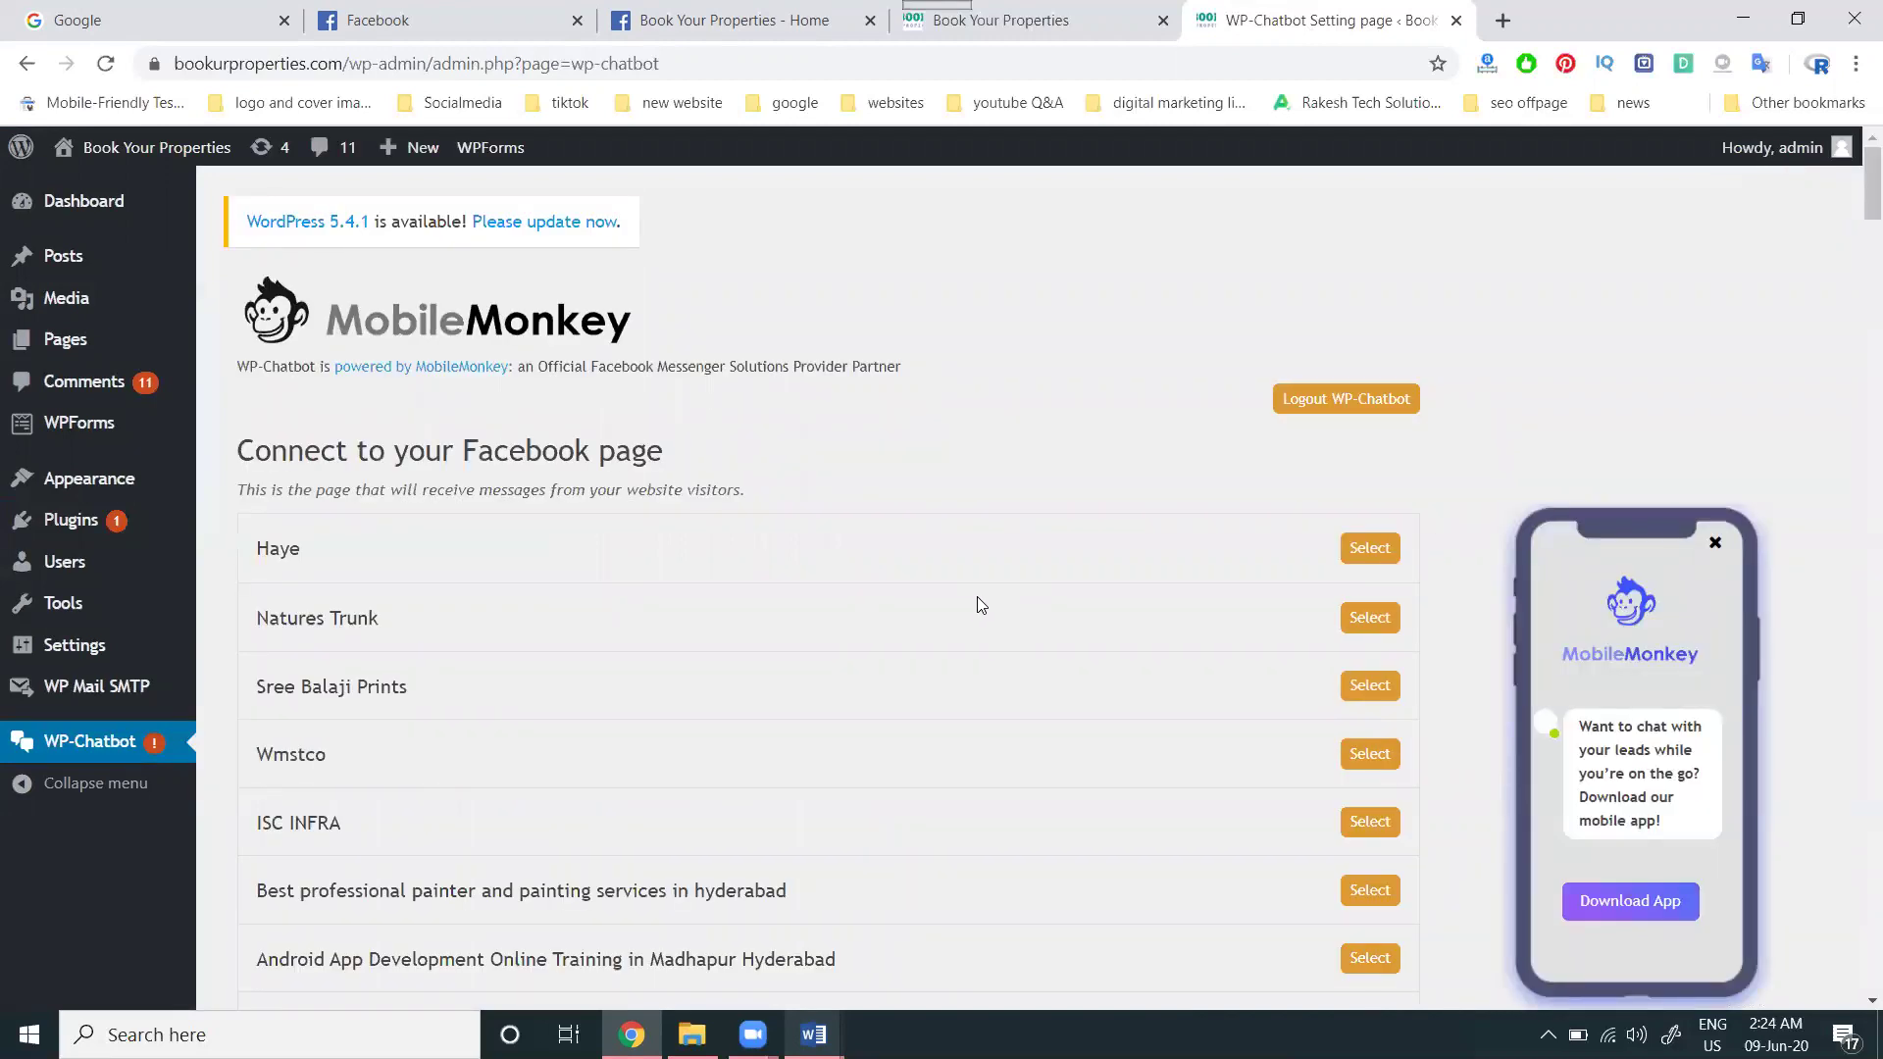
# Step: Find 'Book Your Properties' in the Facebook page list and connect it to WP-Chatbot
pyautogui.scroll(-4, 977, 598)
pyautogui.scroll(-3, 977, 600)
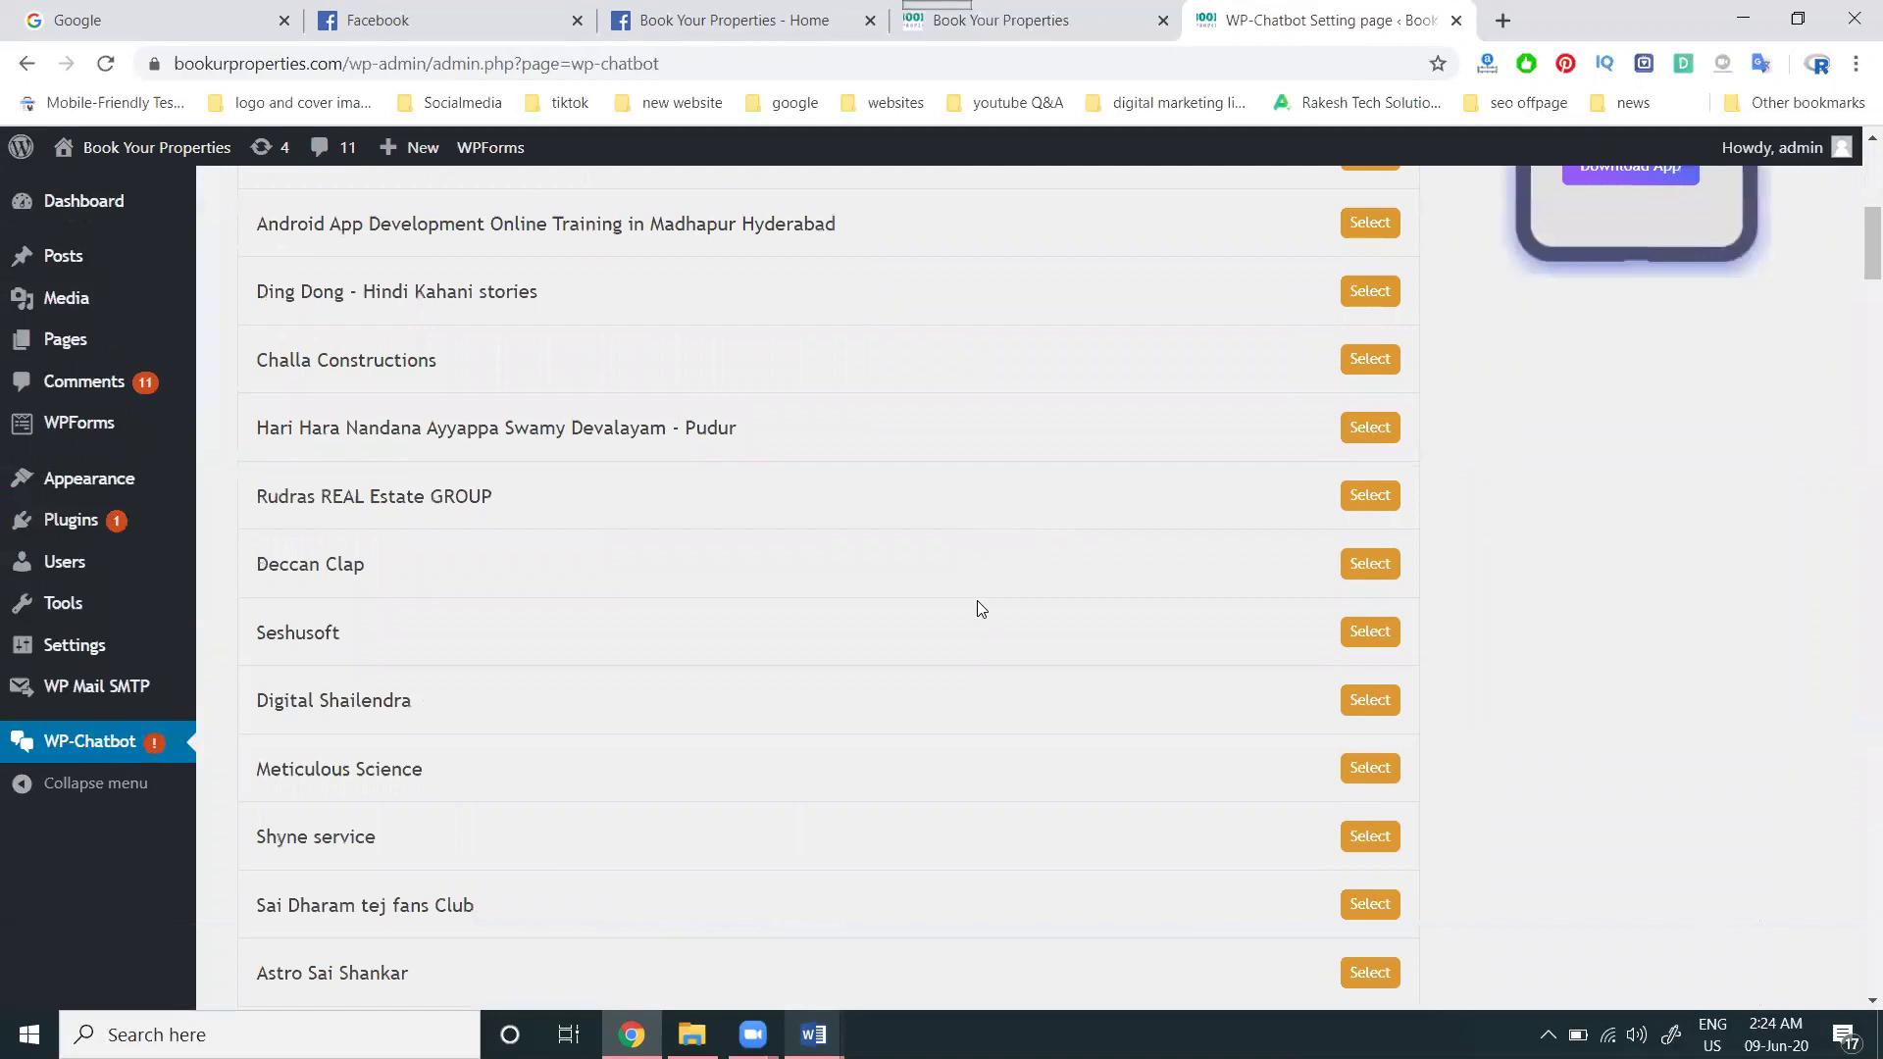
pyautogui.scroll(-5, 977, 608)
pyautogui.scroll(-4, 977, 608)
pyautogui.scroll(-4, 977, 601)
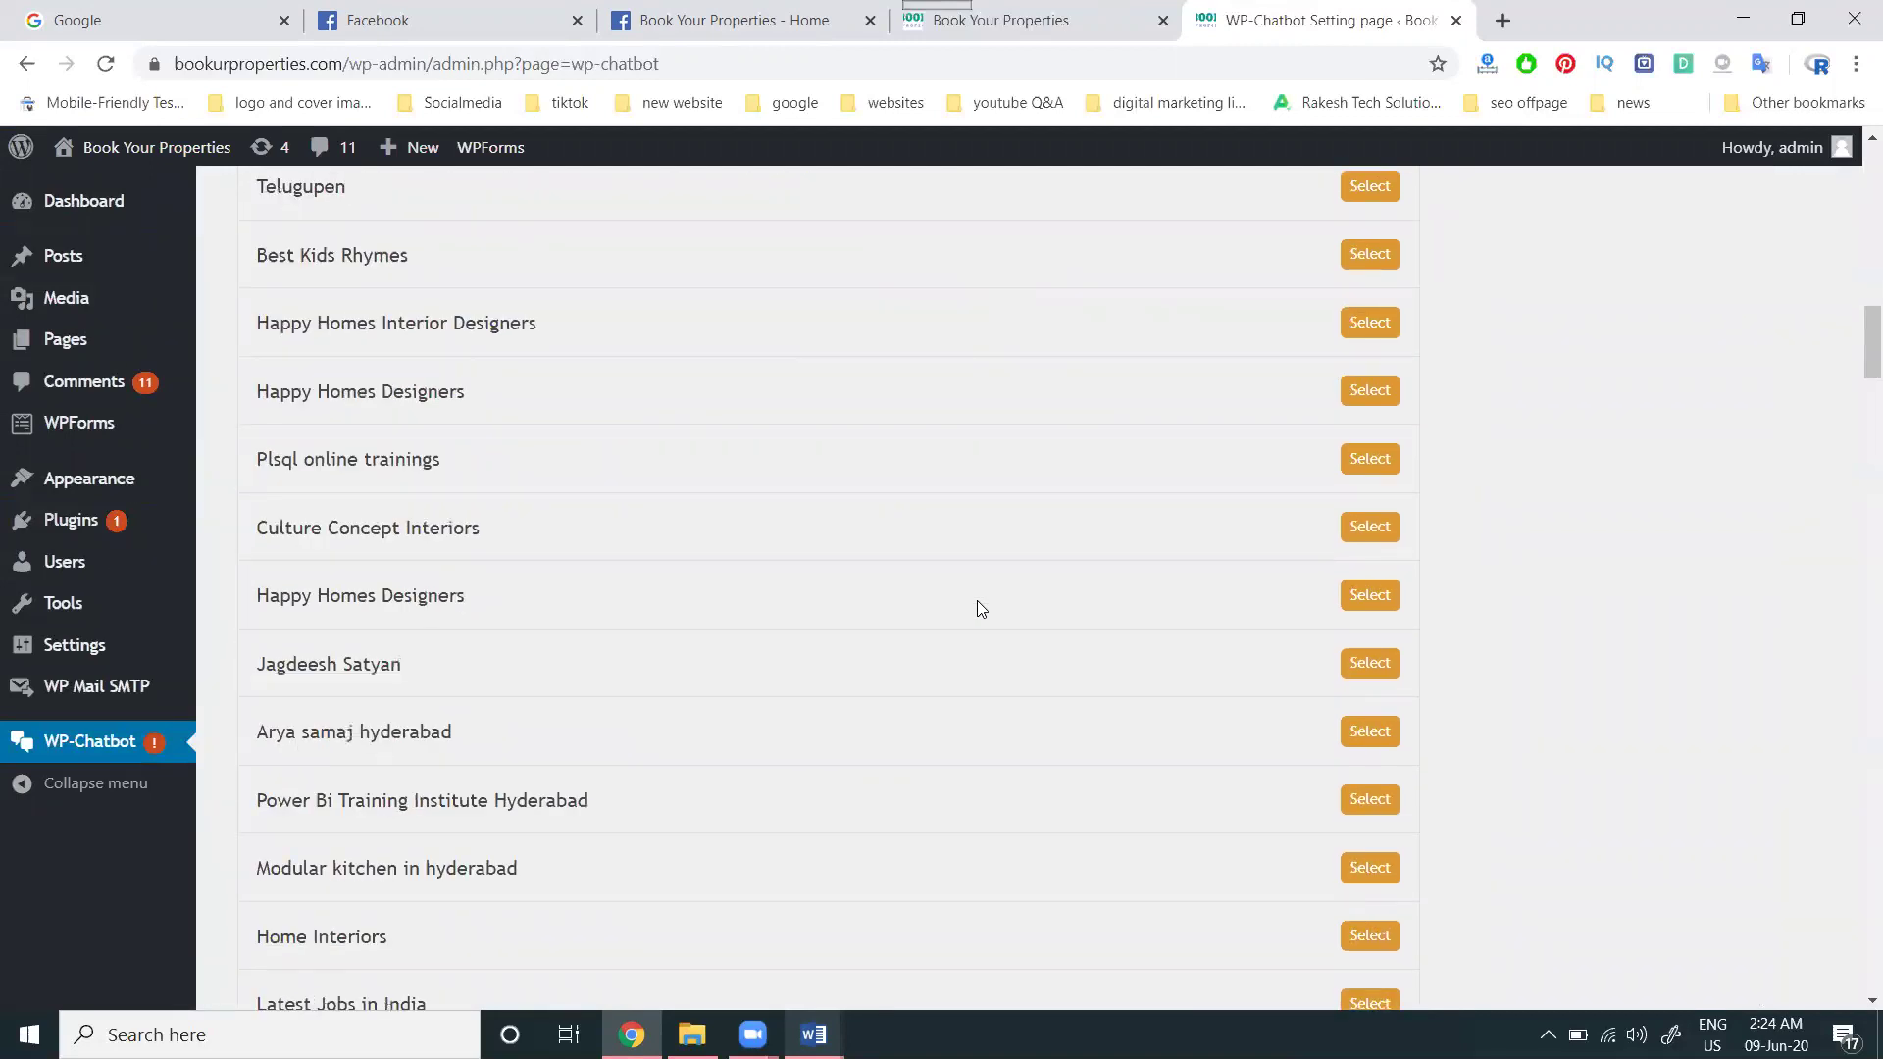
pyautogui.scroll(-4, 977, 601)
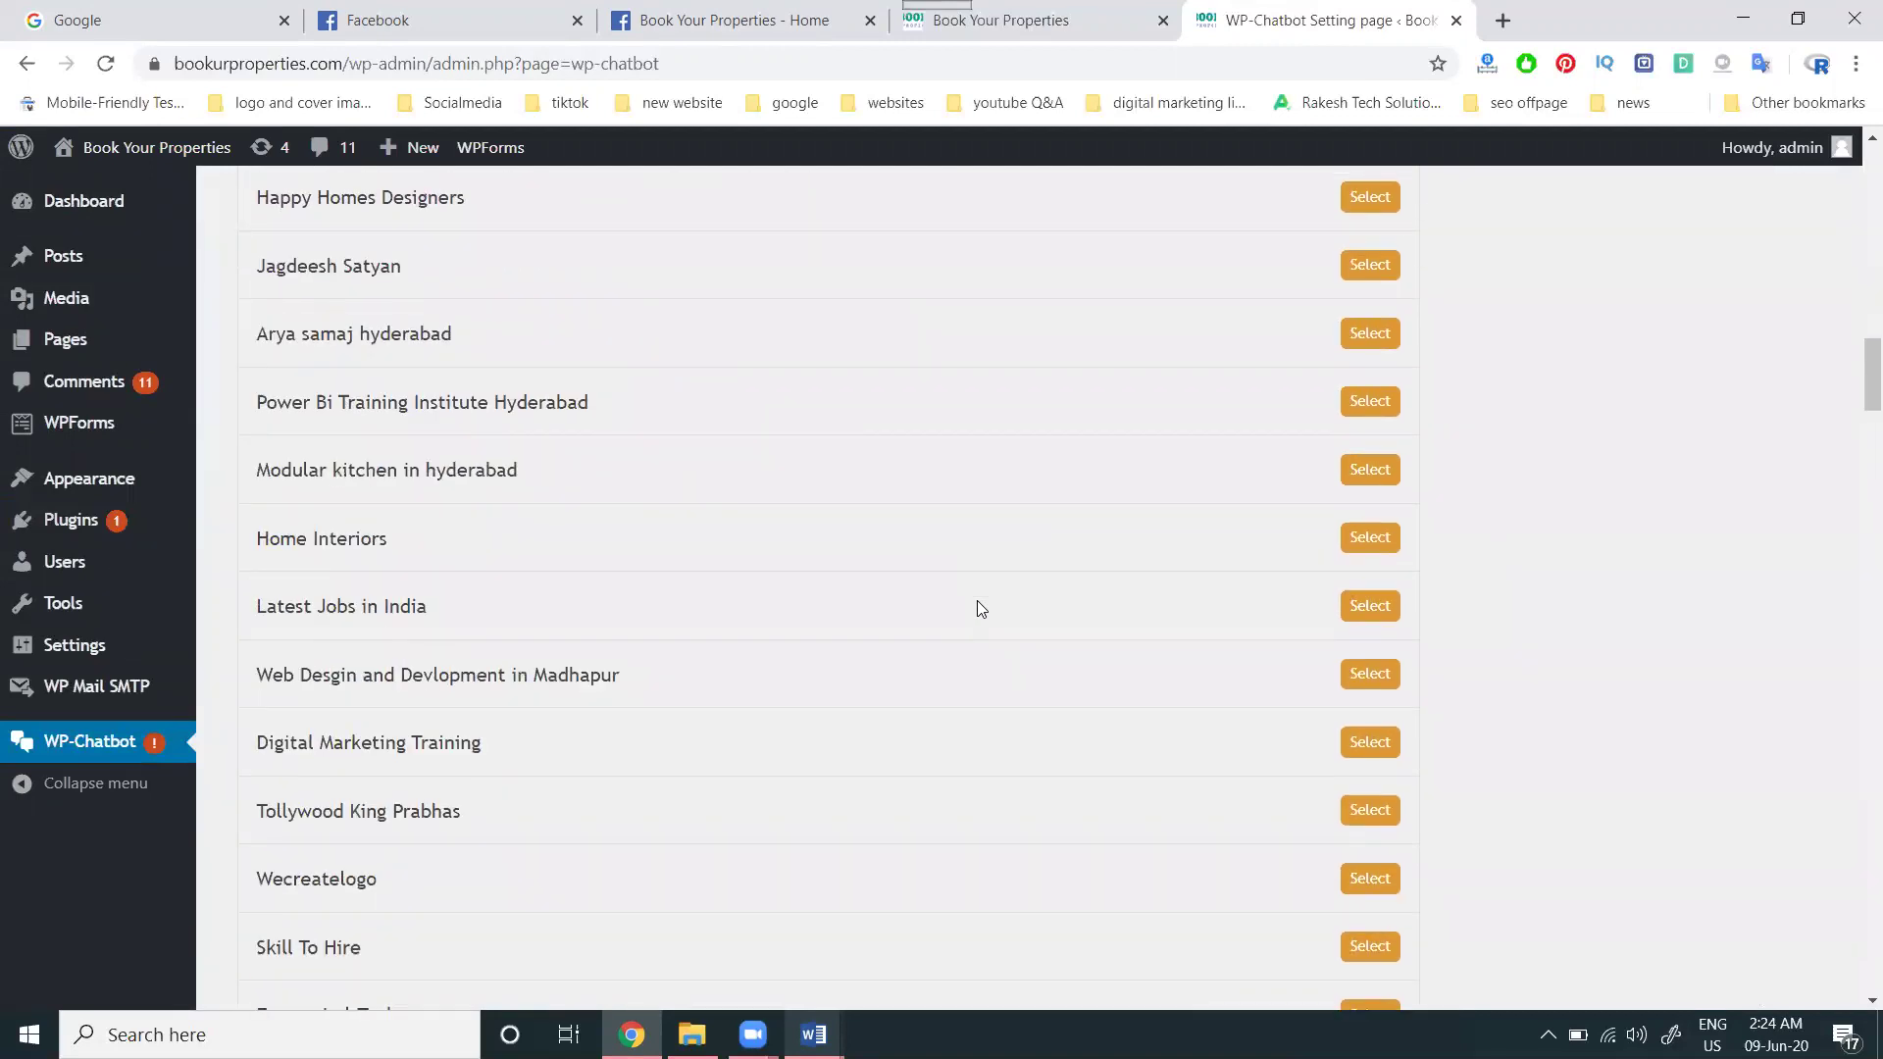
pyautogui.hotkey('ctrl', 'f')
pyautogui.write('boo')
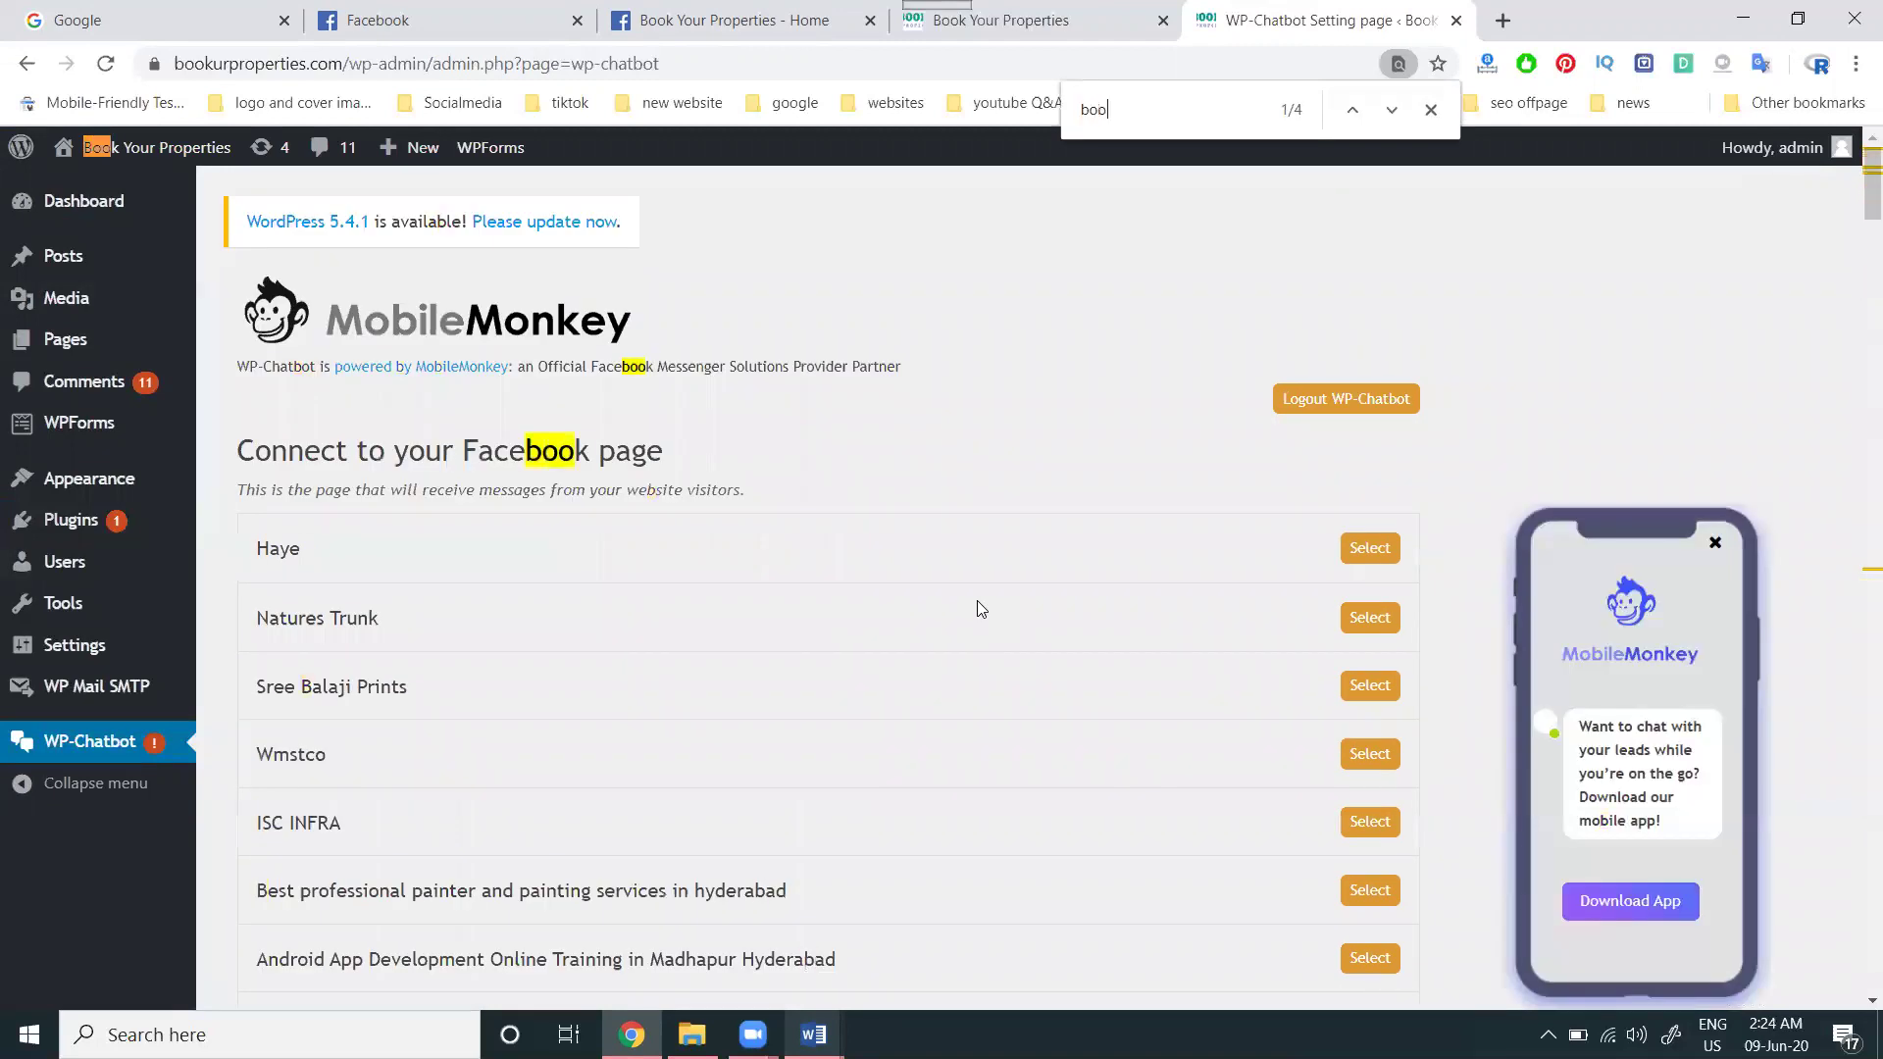
pyautogui.write('k')
pyautogui.press('Return')
pyautogui.press('Return')
pyautogui.press('Return')
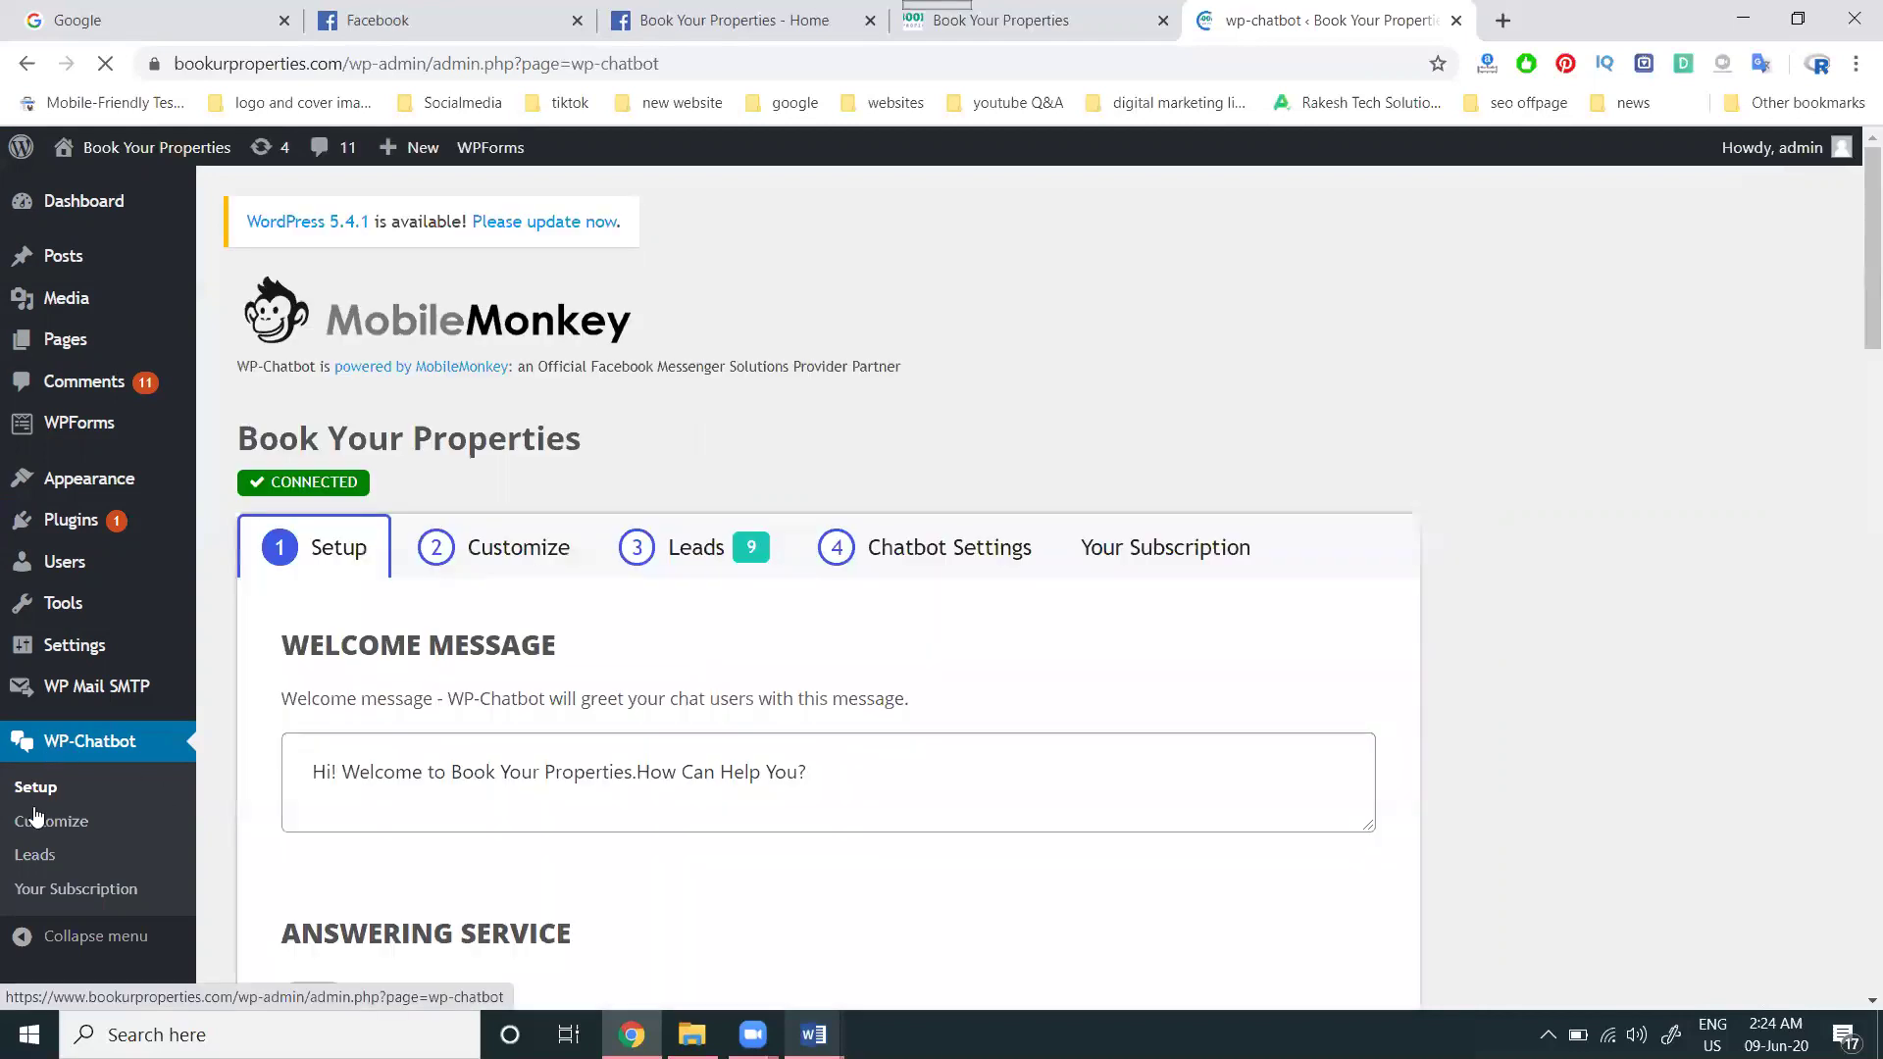
# Step: Review the Setup options, including the 'How Can Help You?' Q&A reply, and save changes
pyautogui.scroll(-1, 432, 746)
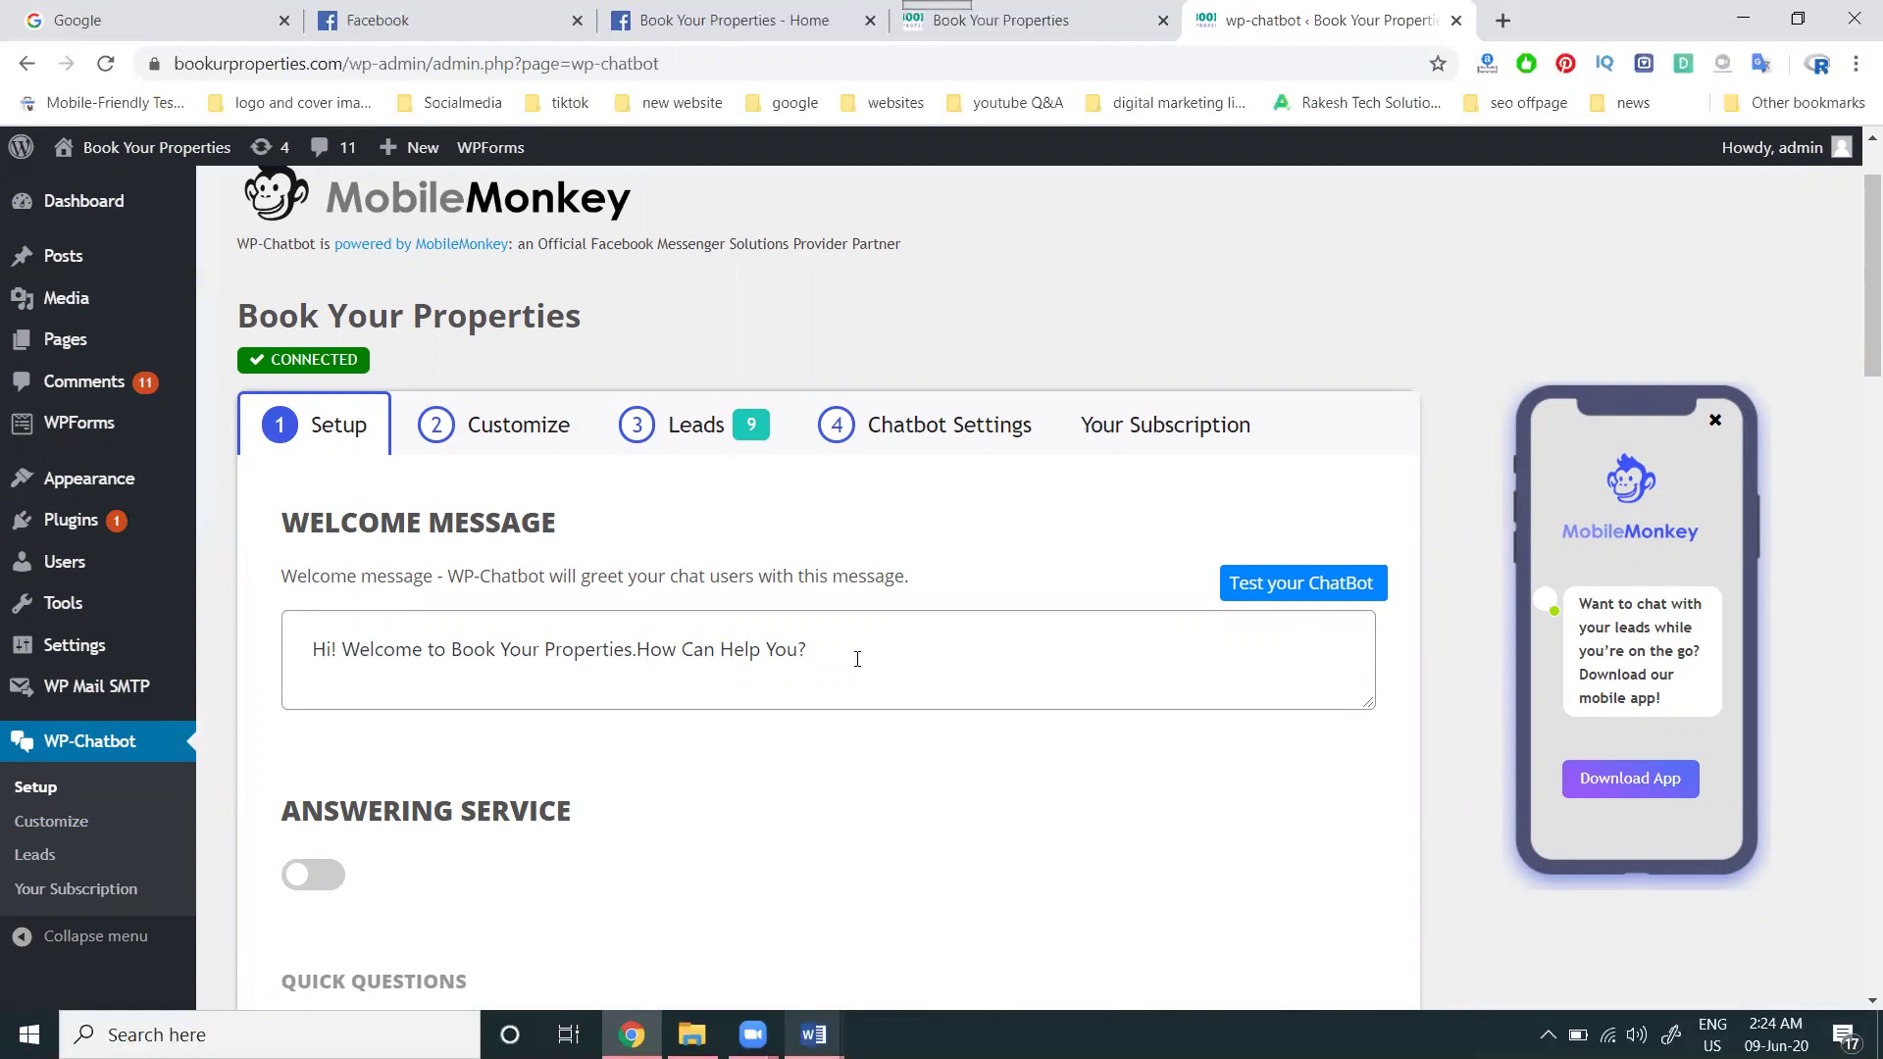
pyautogui.scroll(-3, 857, 659)
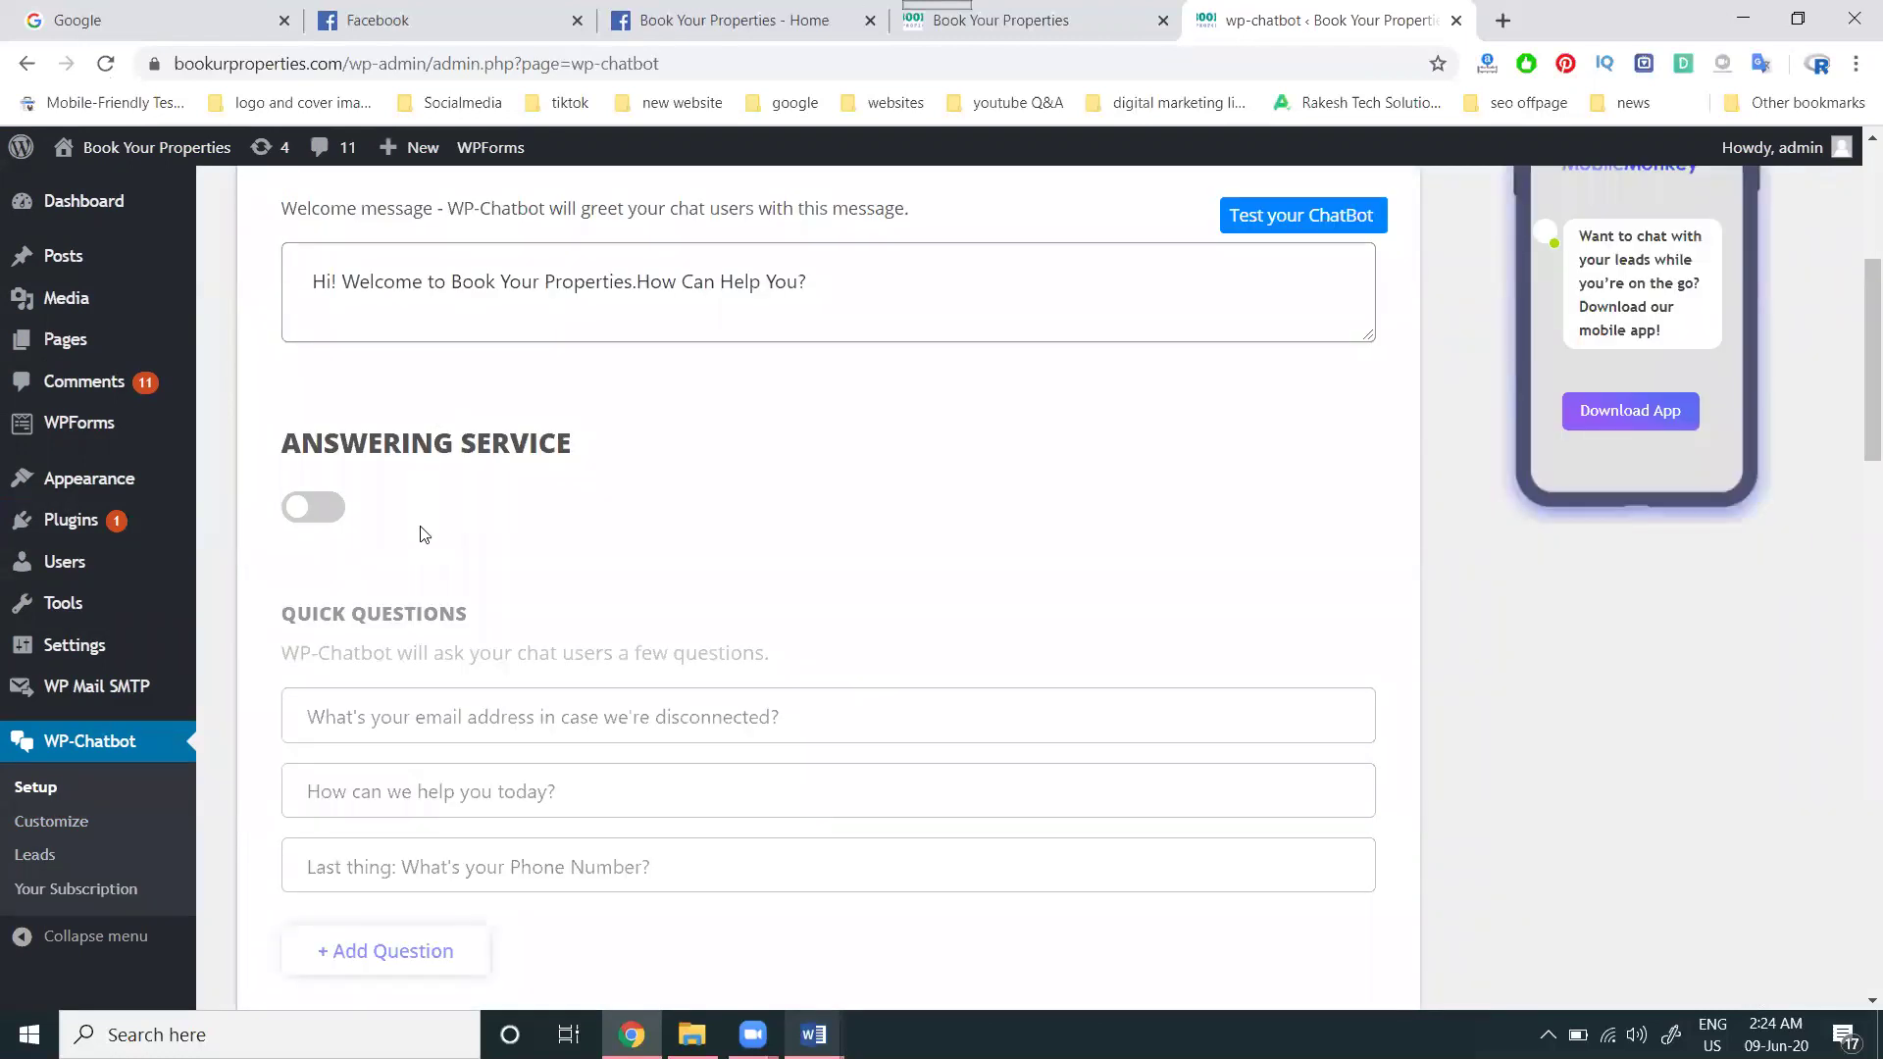
pyautogui.scroll(-2, 423, 535)
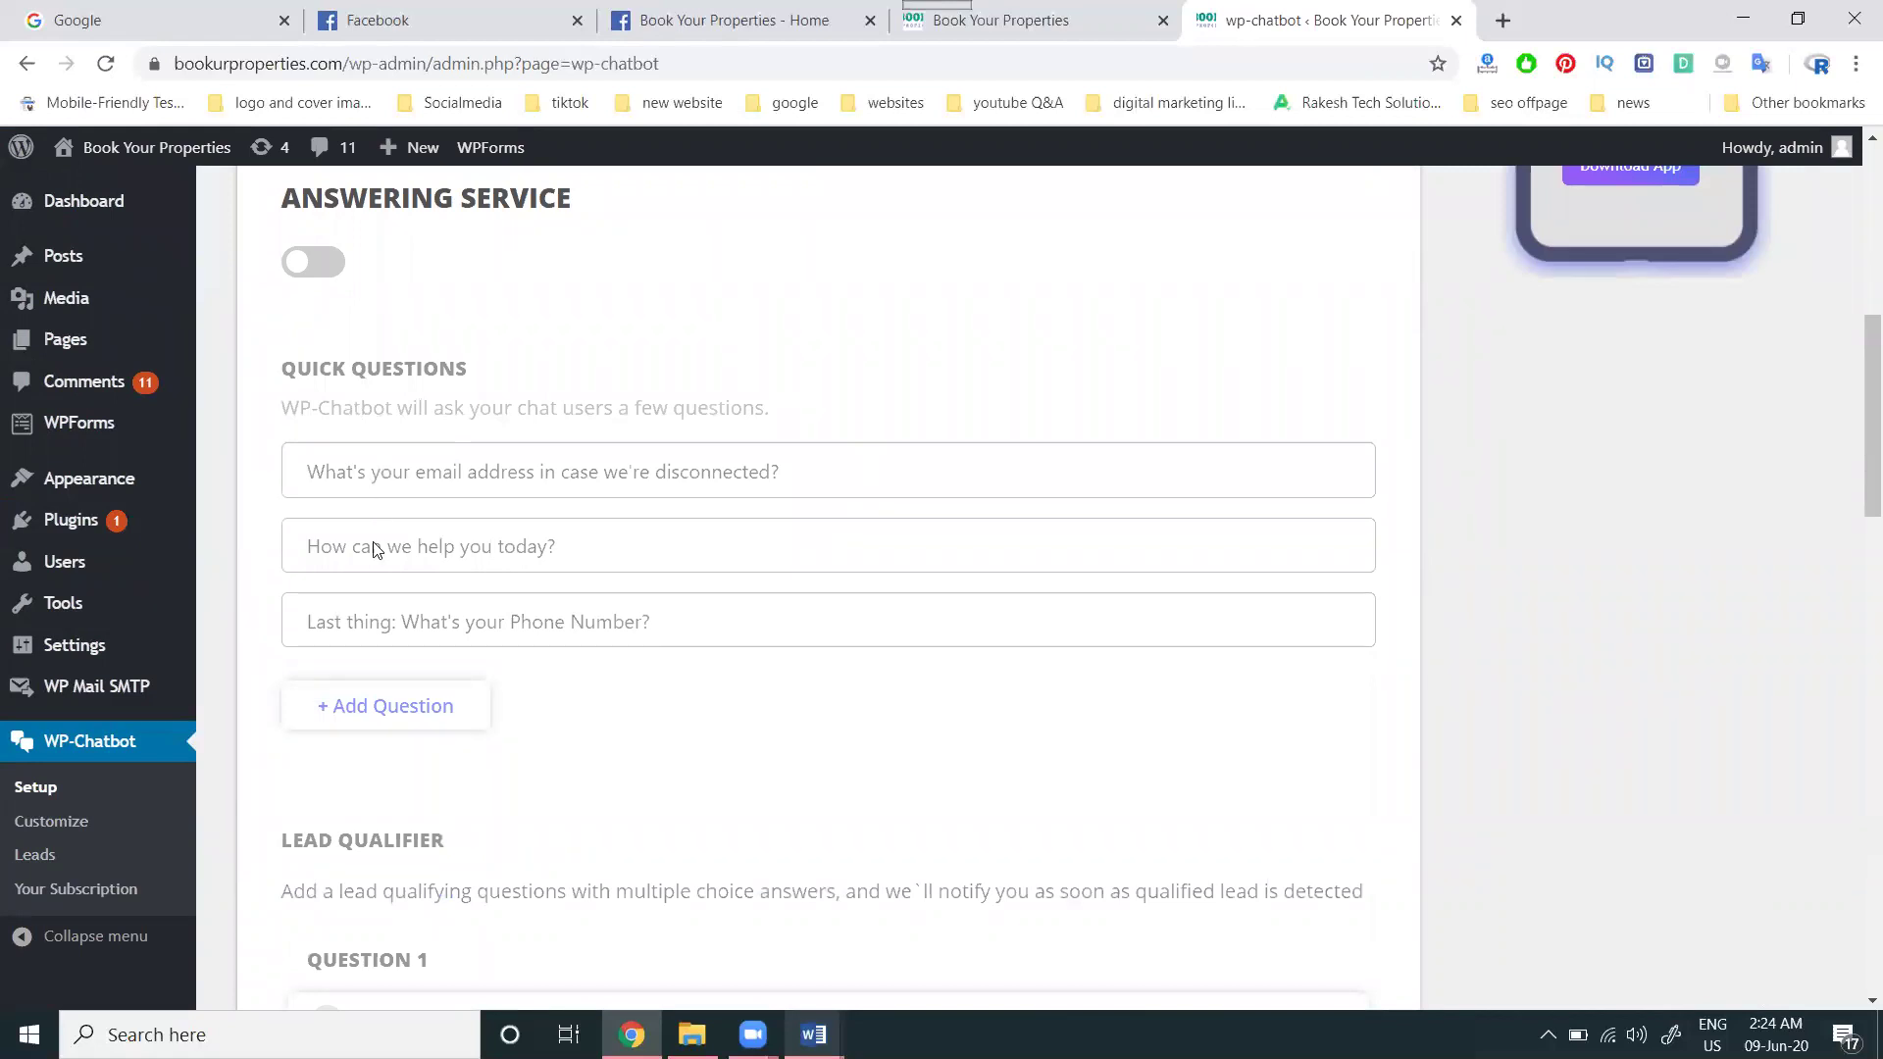
pyautogui.scroll(-3, 371, 604)
pyautogui.scroll(-3, 373, 647)
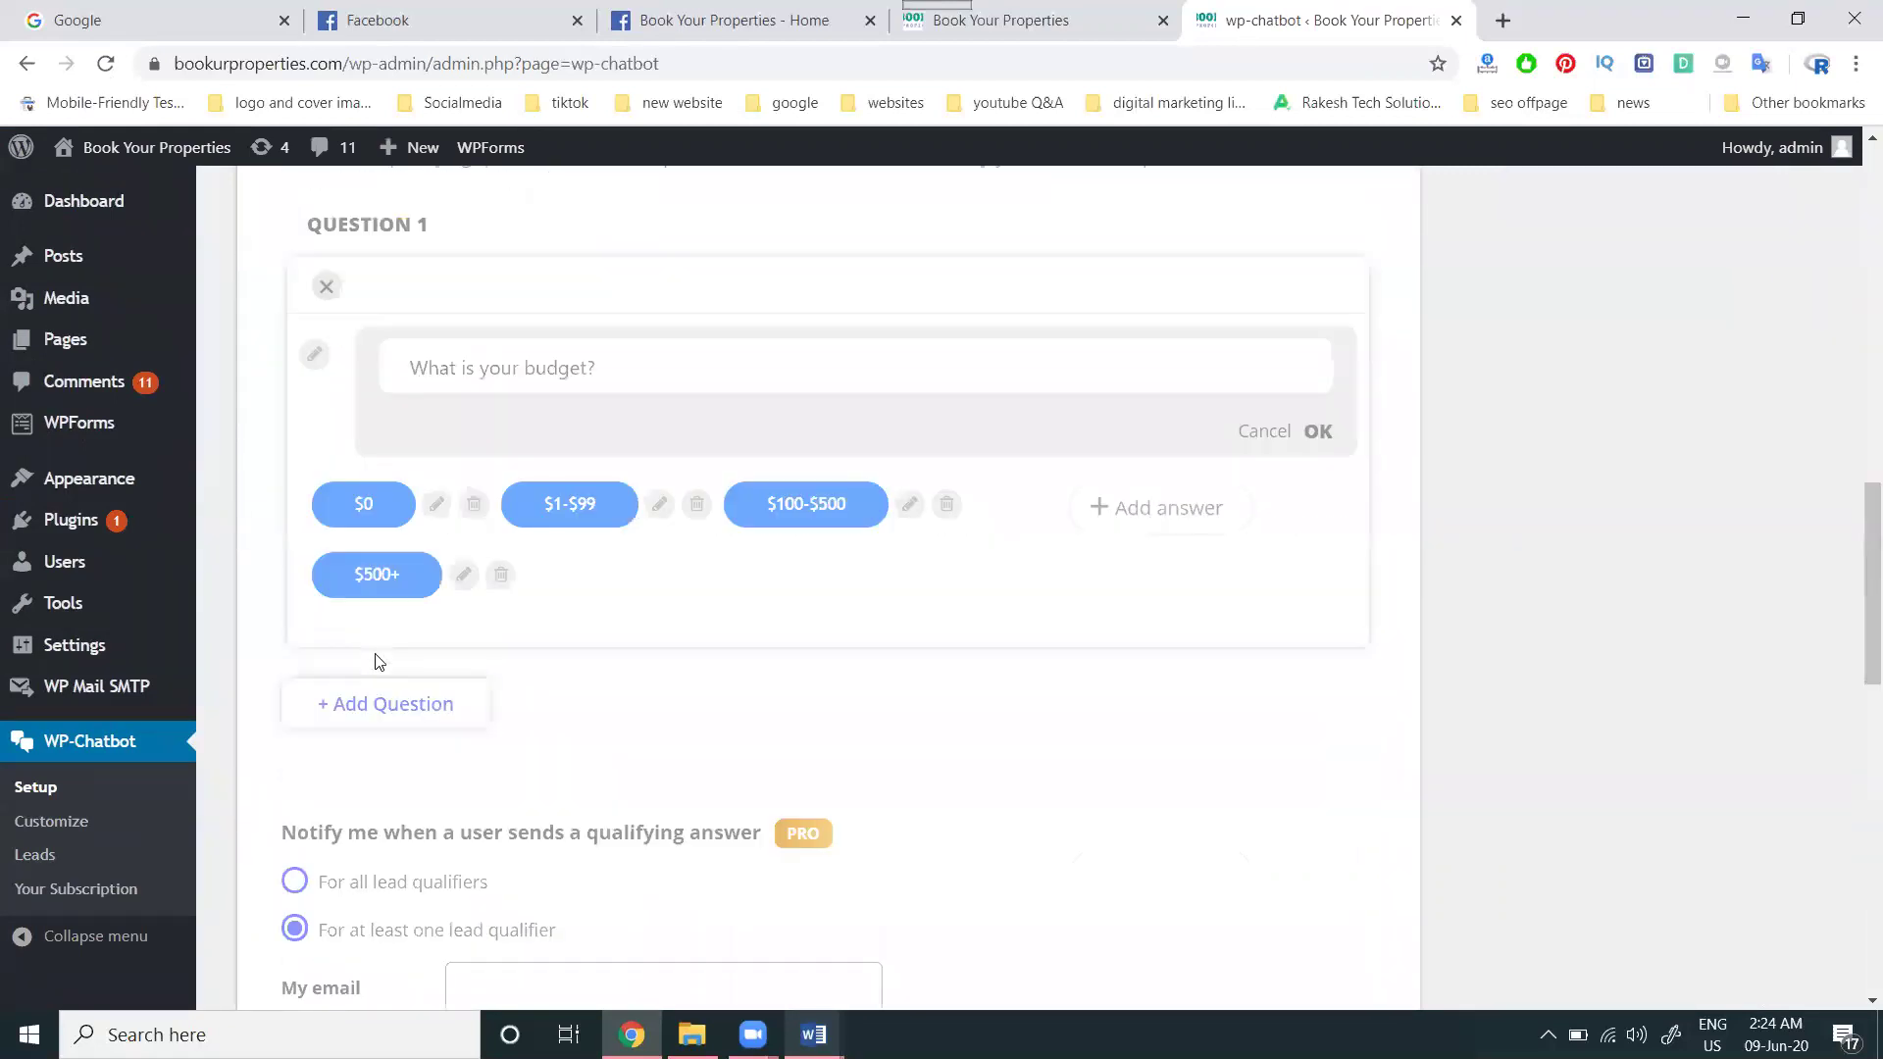
pyautogui.scroll(-4, 491, 461)
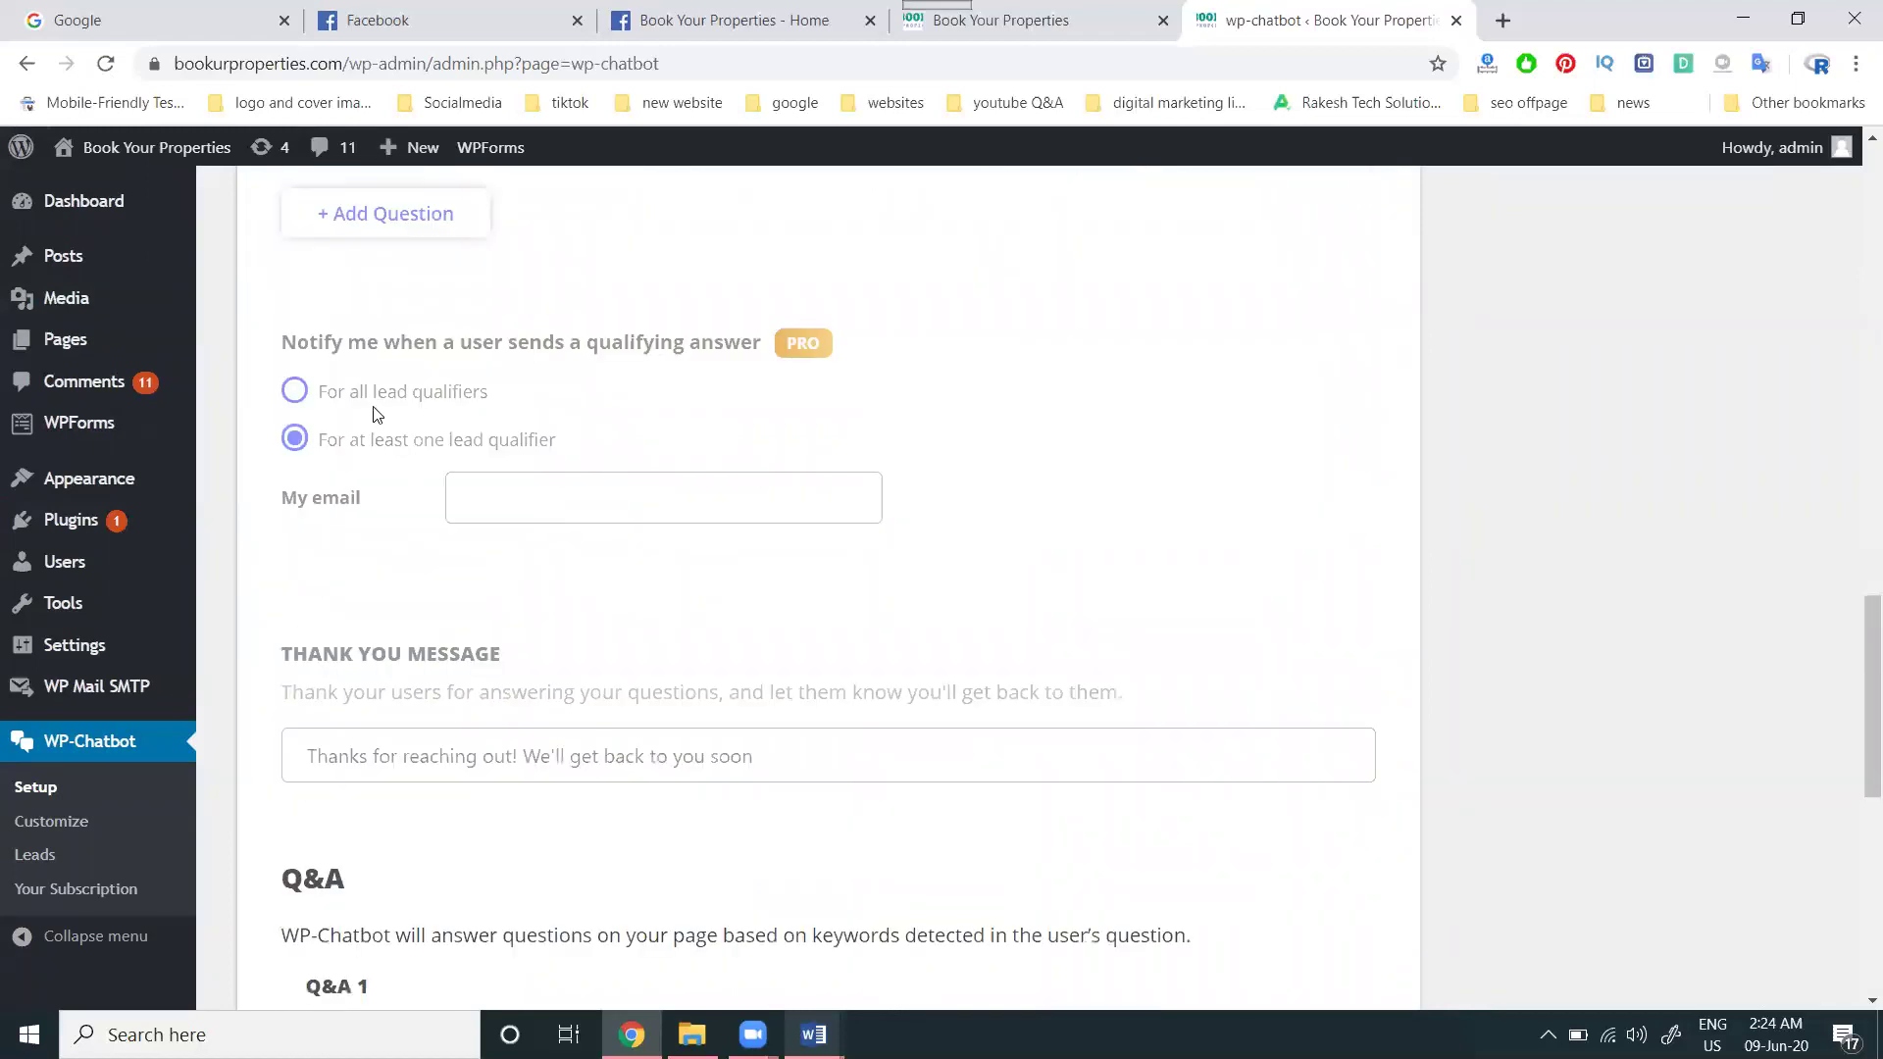
pyautogui.scroll(-3, 379, 432)
pyautogui.scroll(-2, 378, 432)
pyautogui.scroll(-1, 379, 432)
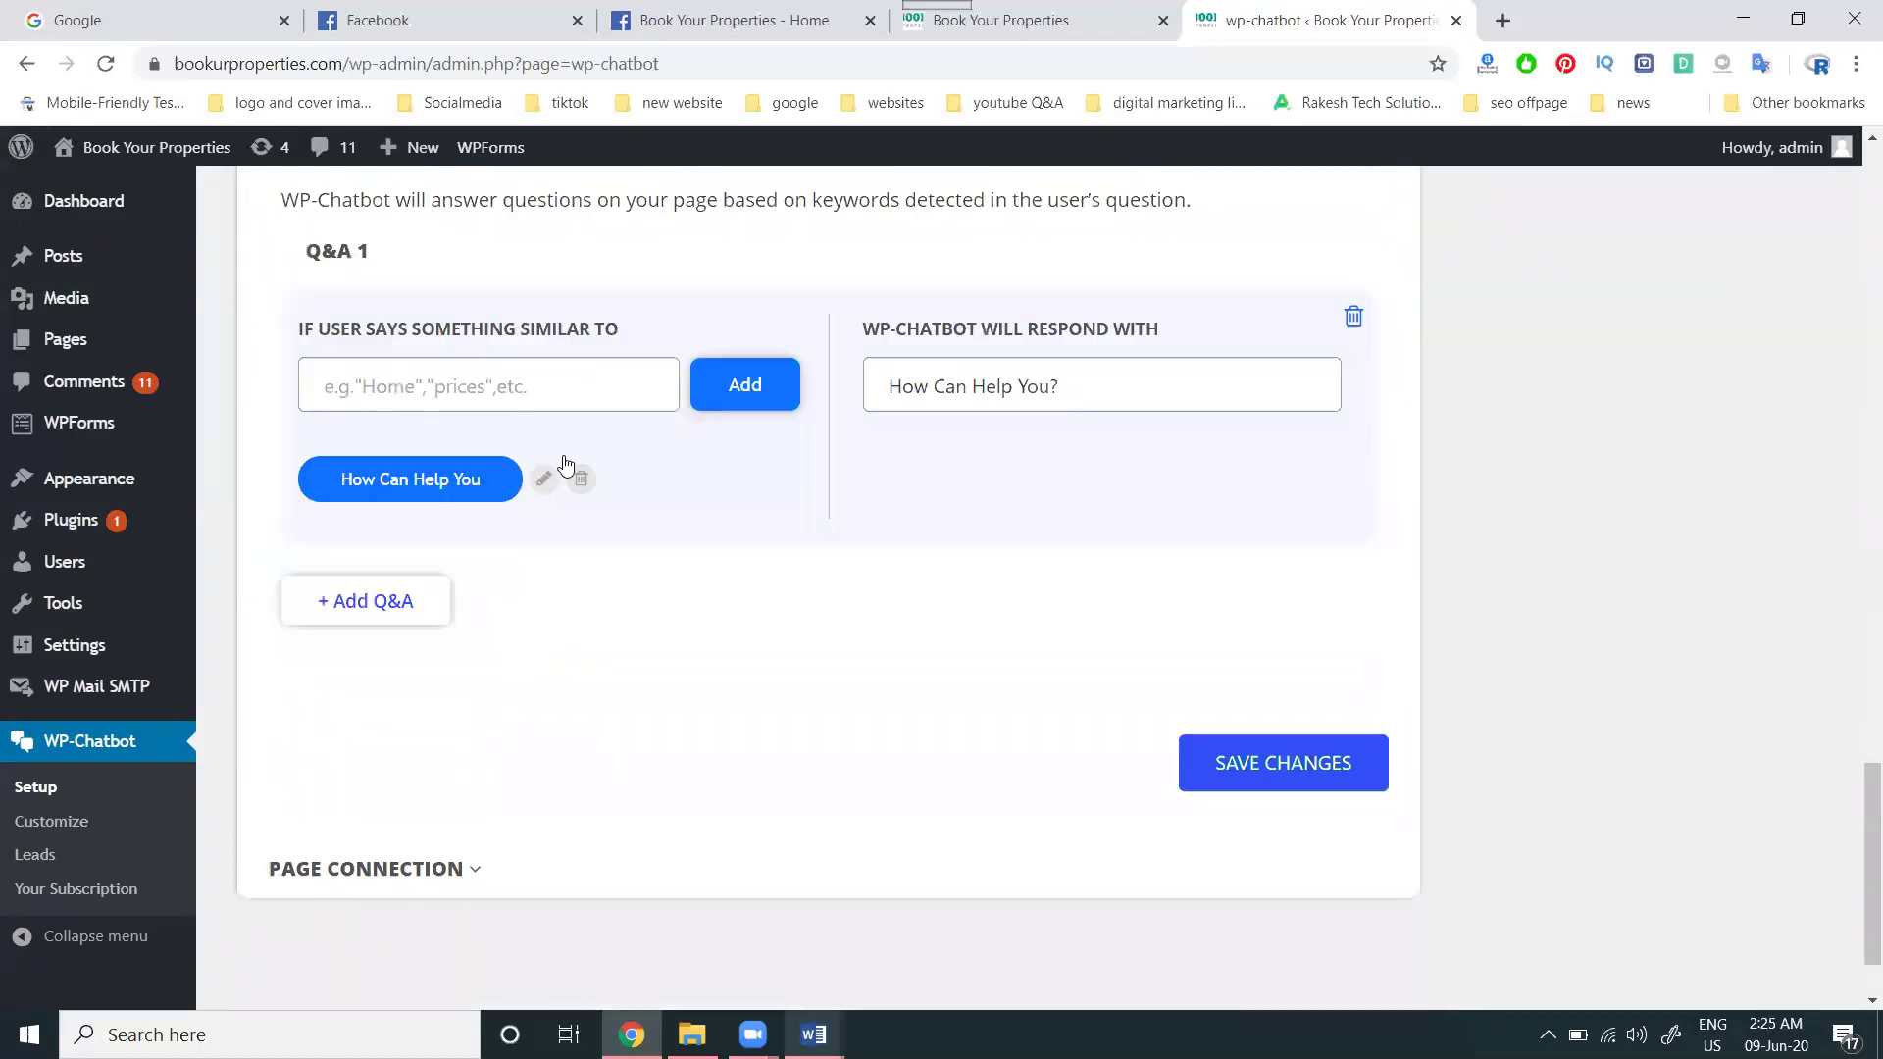
pyautogui.click(1260, 765)
pyautogui.click(1259, 764)
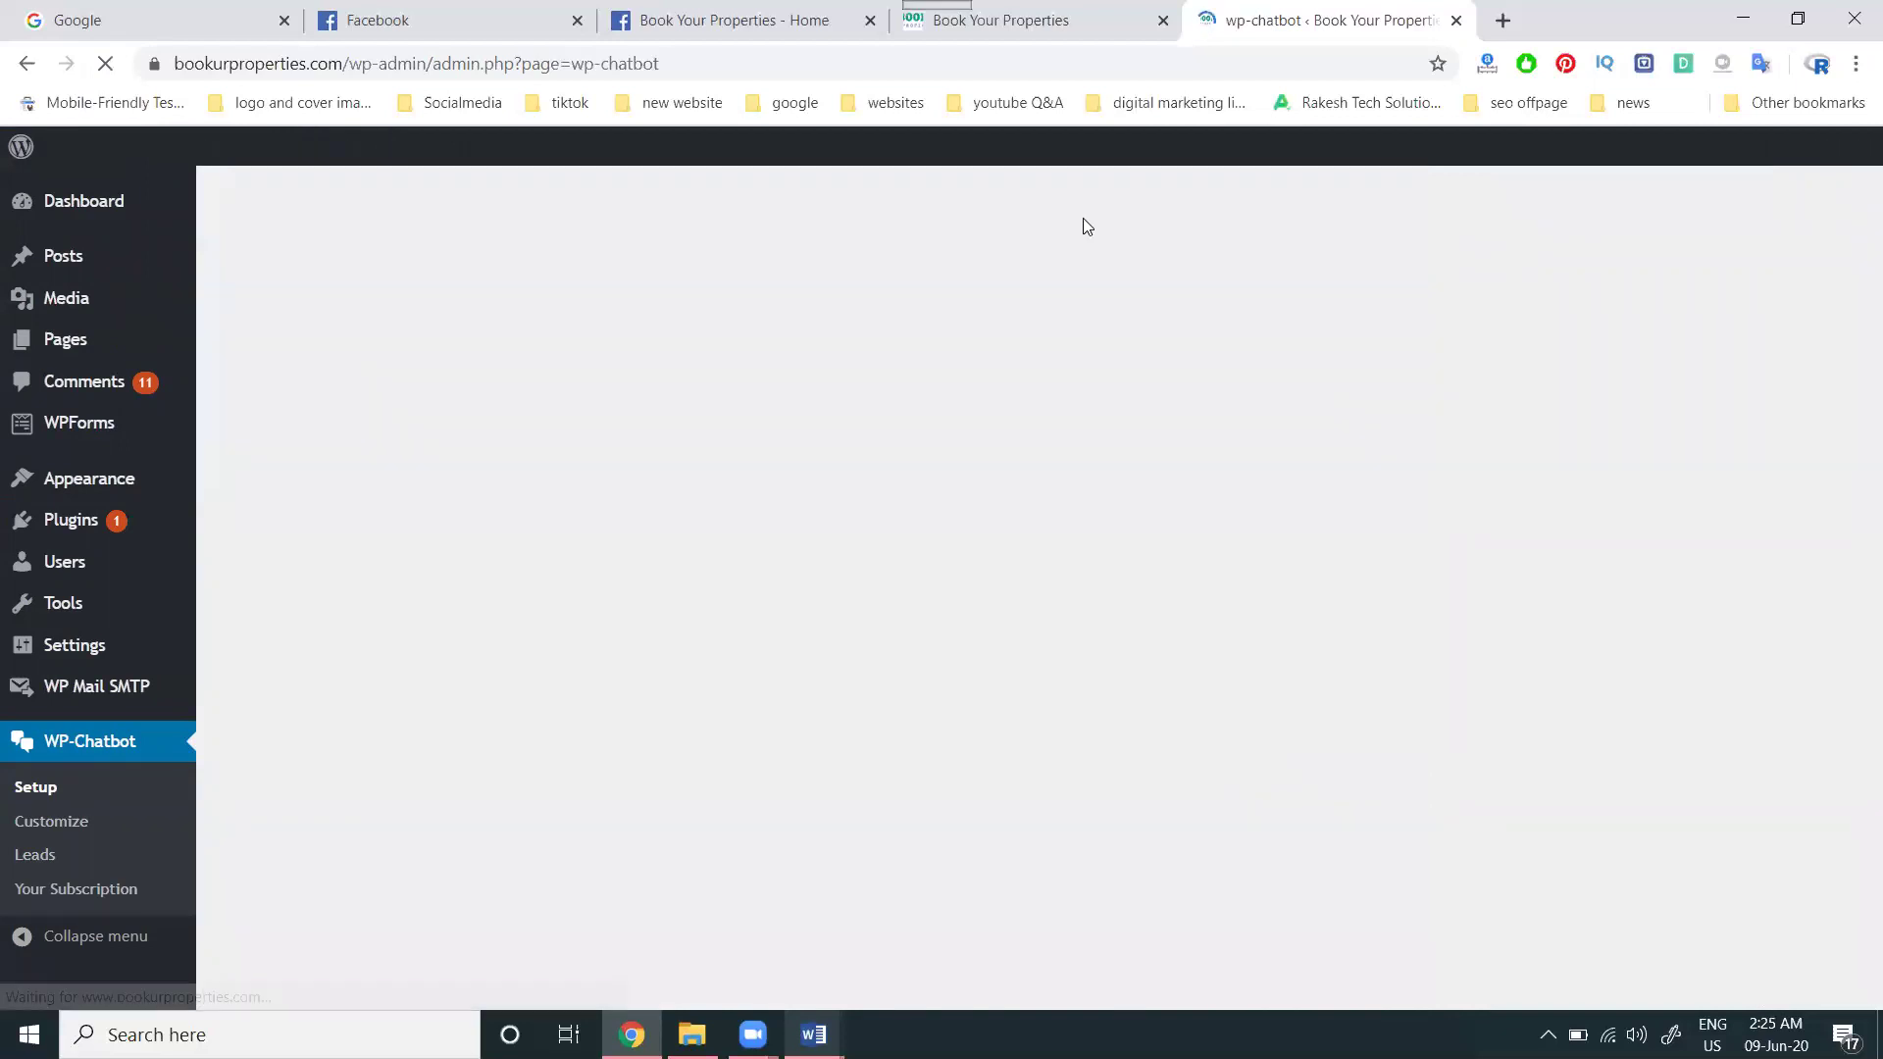
# Step: Reload the live homepage and bring up the site's Messenger chat widget
pyautogui.click(1051, 20)
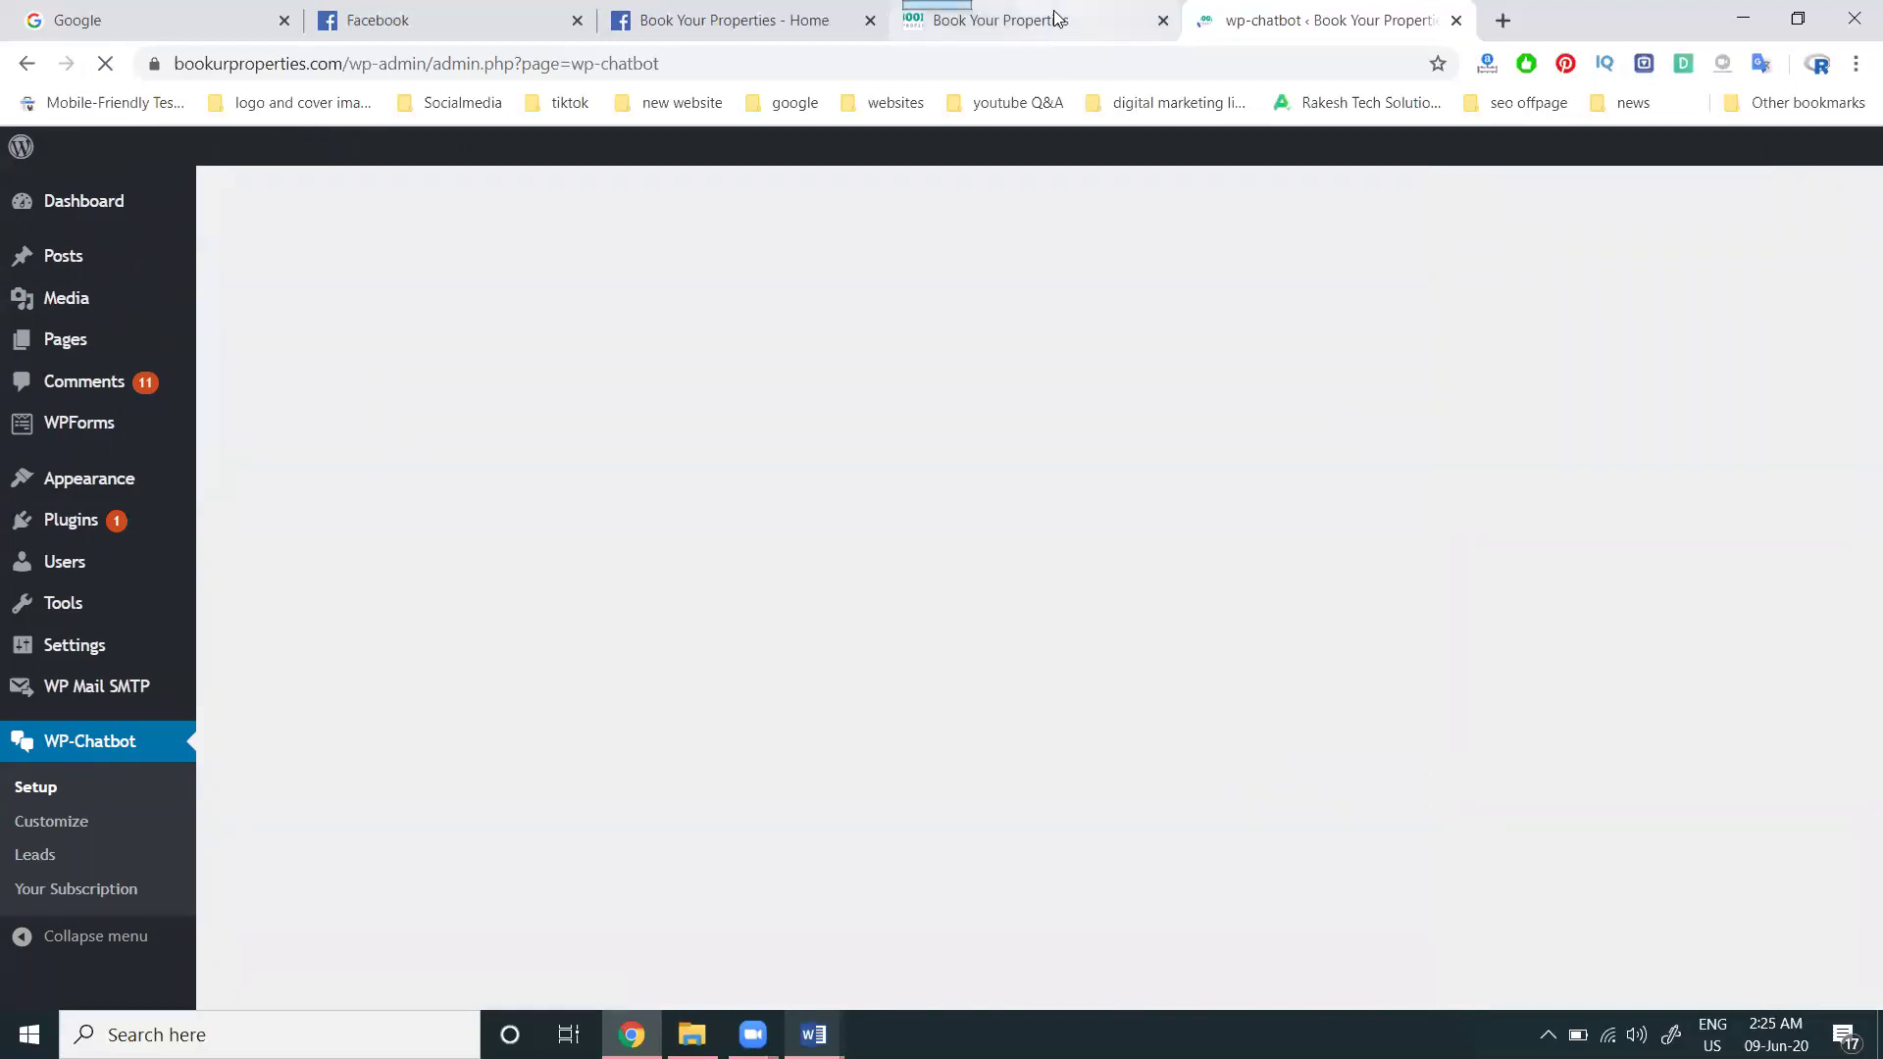
pyautogui.click(105, 63)
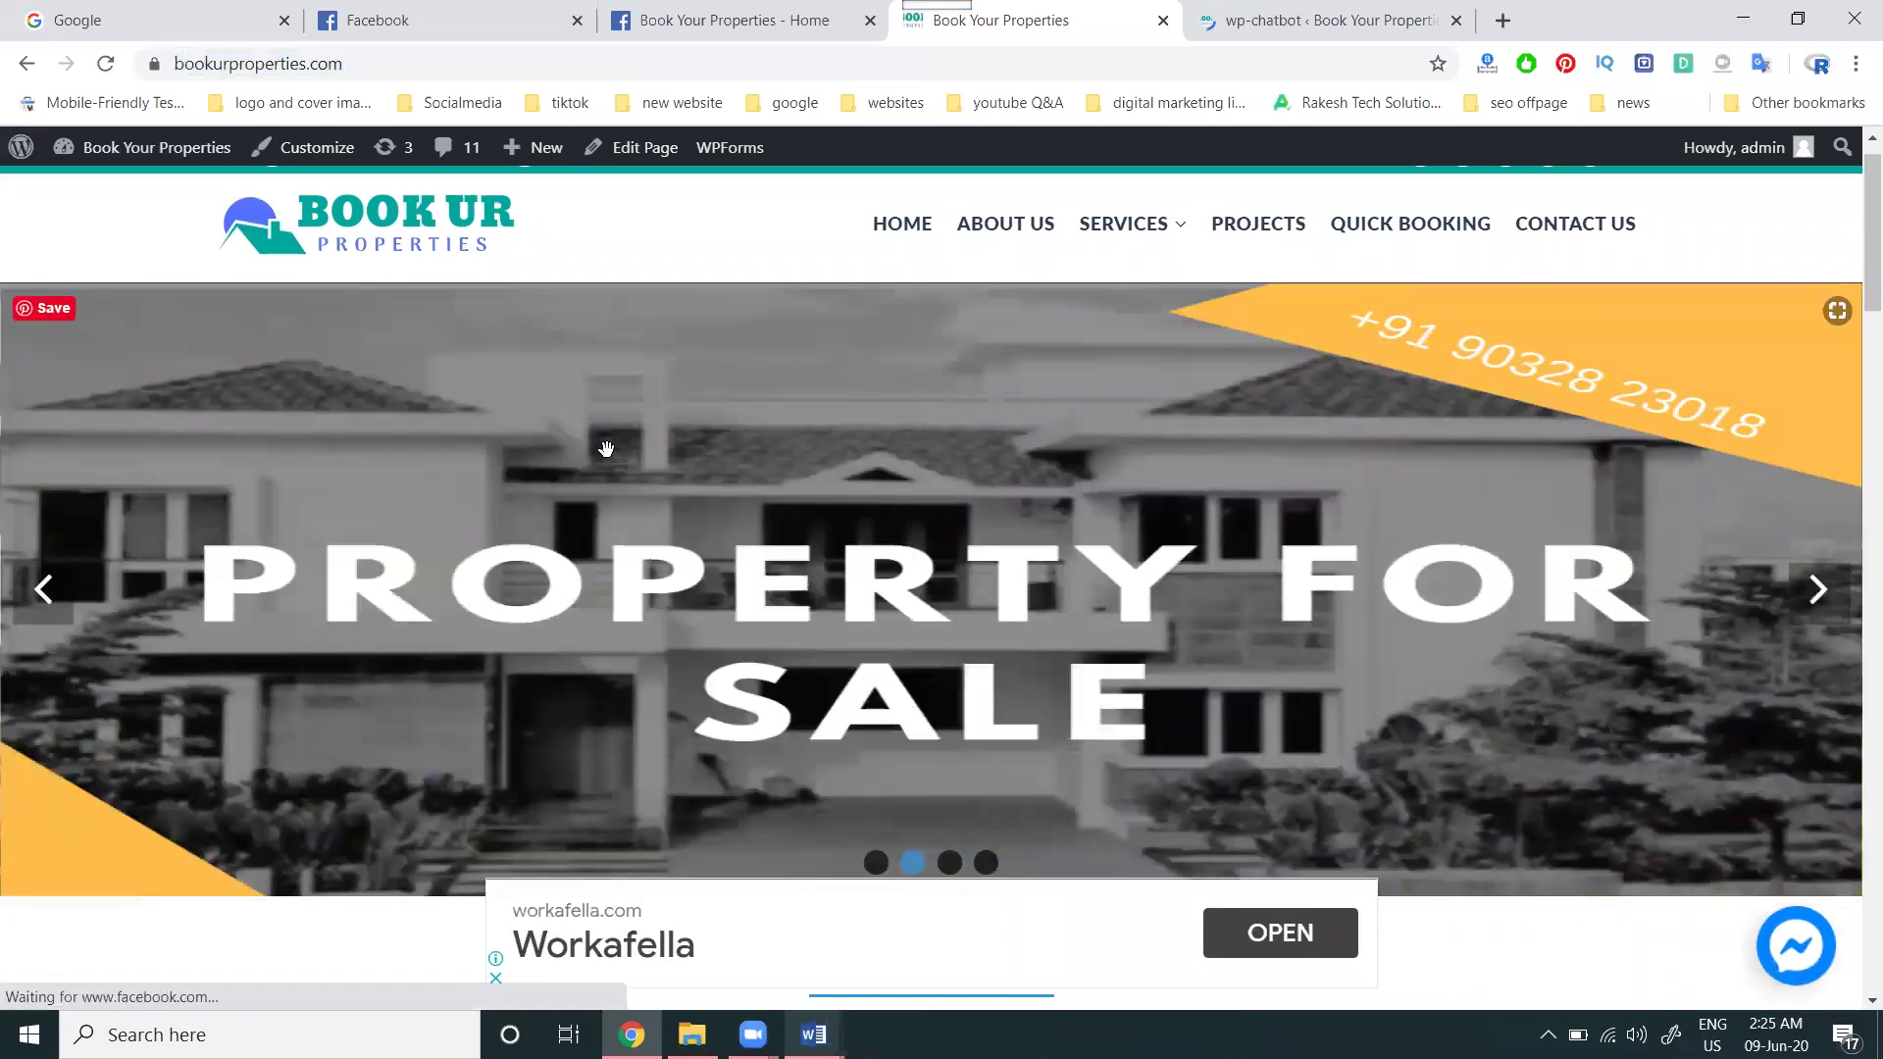
pyautogui.click(1796, 961)
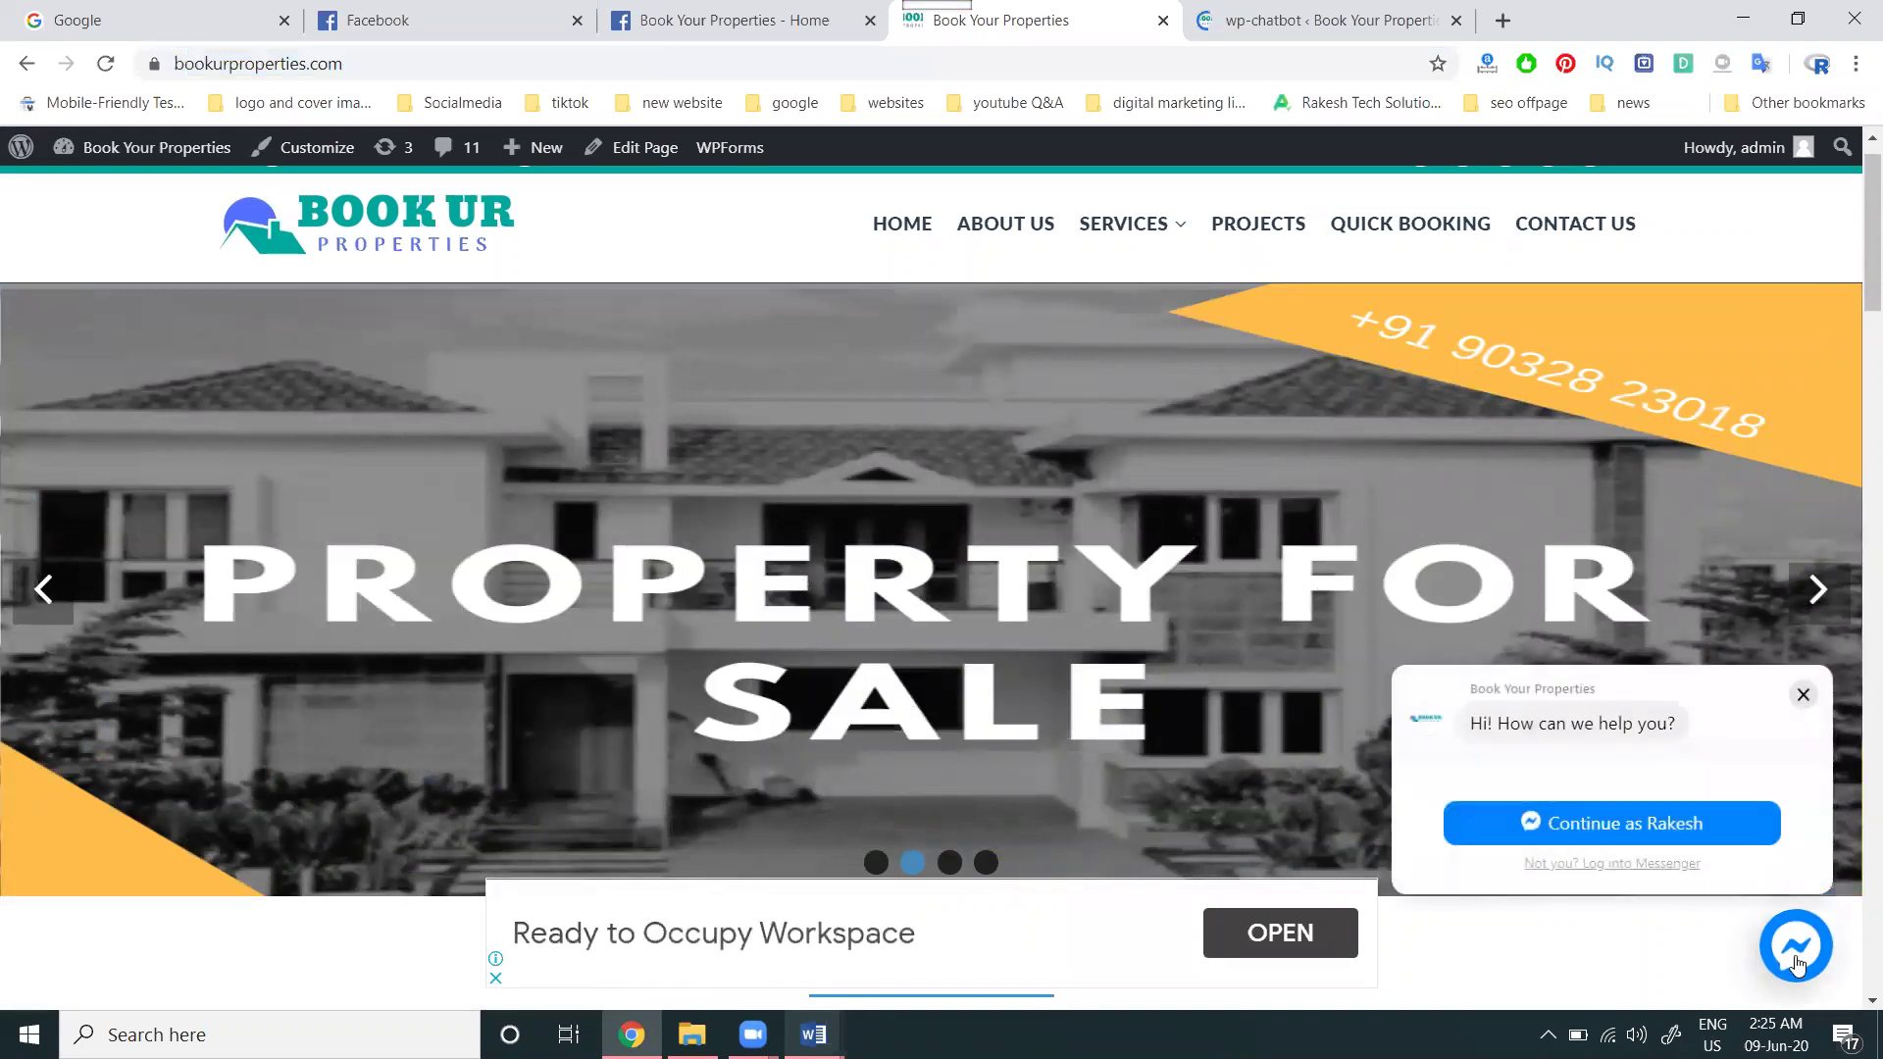
pyautogui.click(1798, 965)
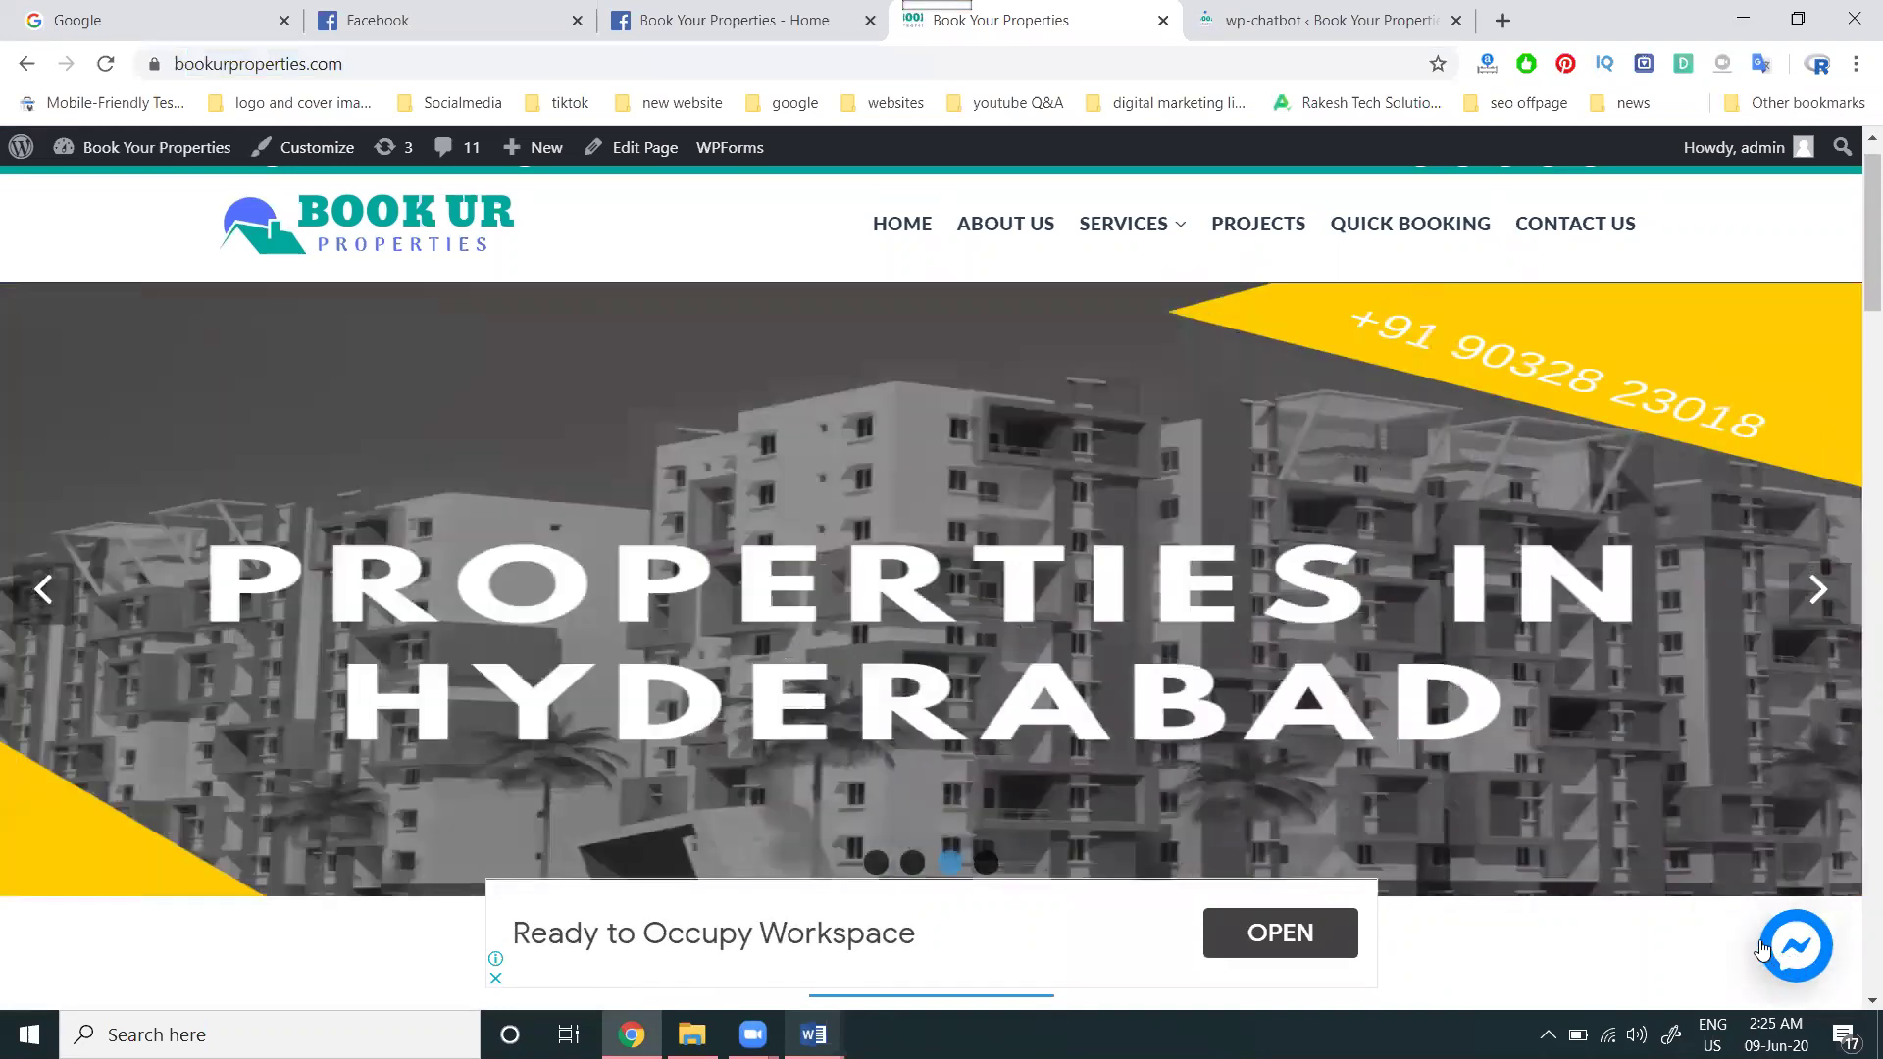
pyautogui.click(1794, 946)
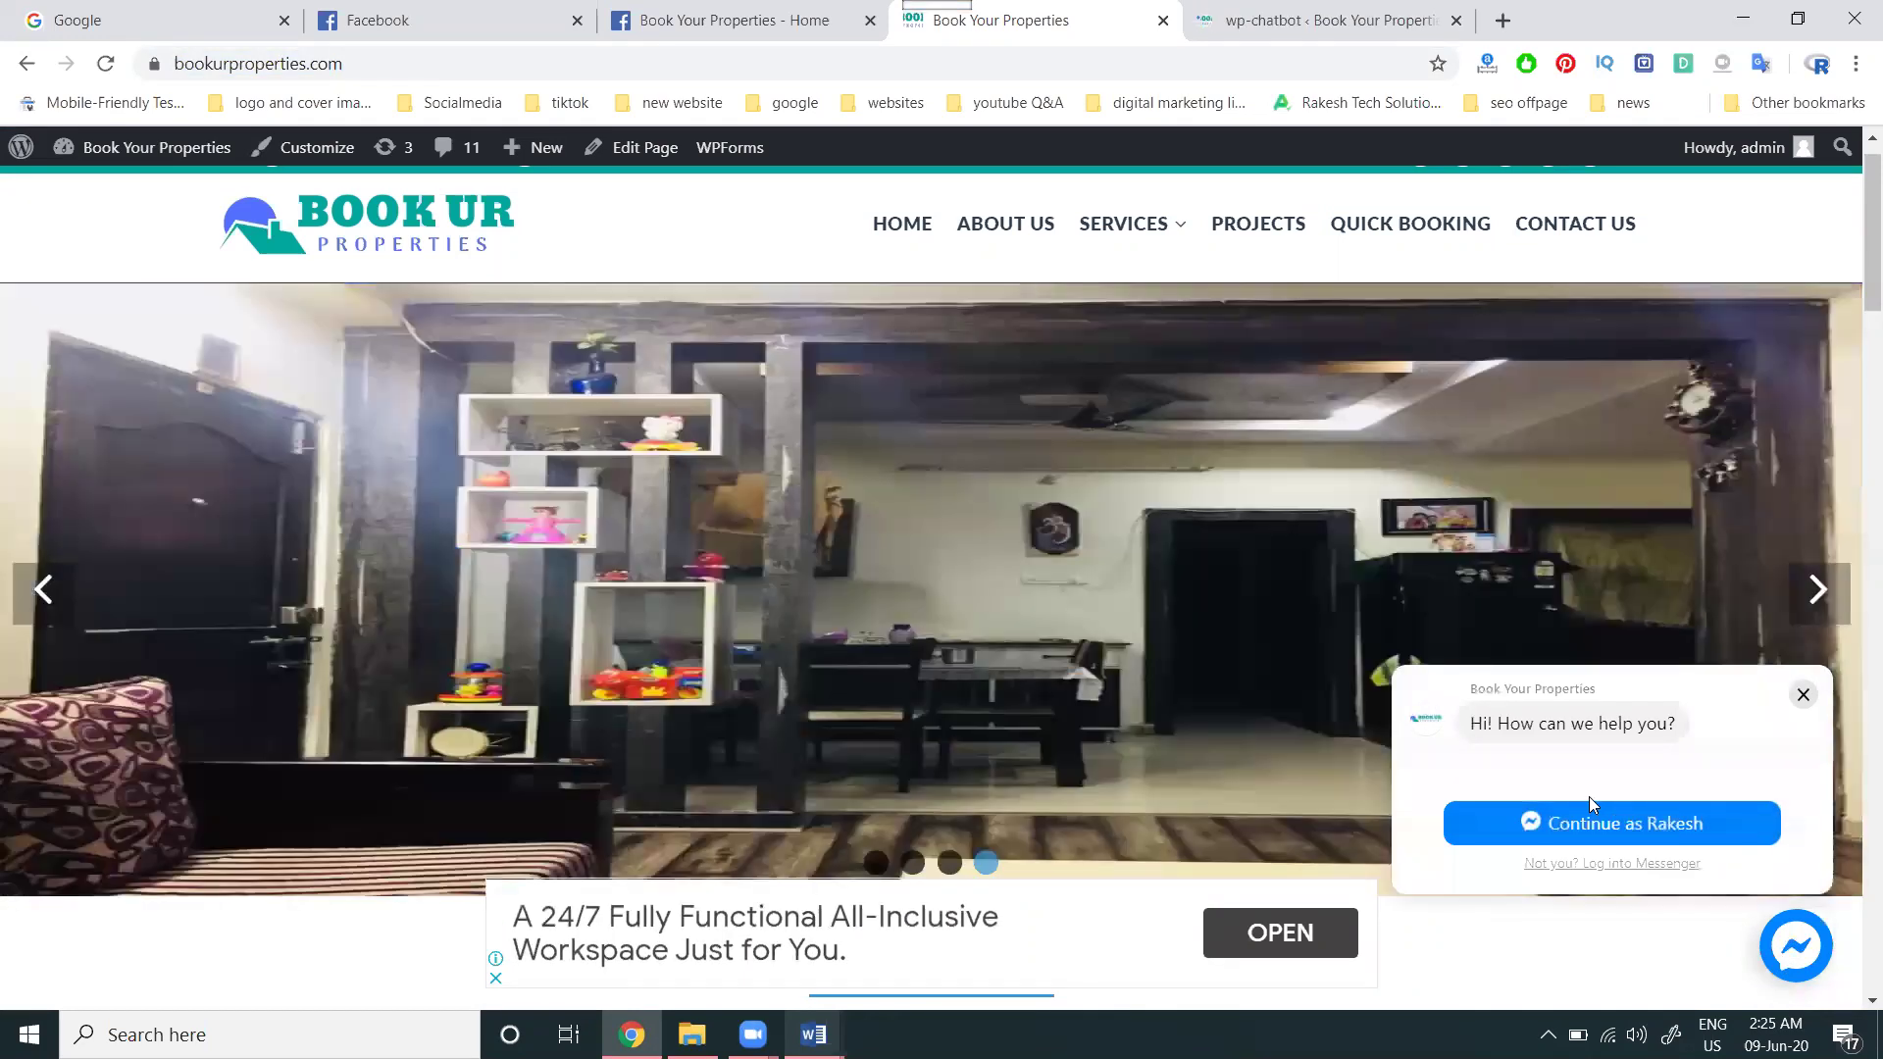
# Step: Continue into the full Messenger conversation on the site, then close the chat panel
pyautogui.click(1293, 14)
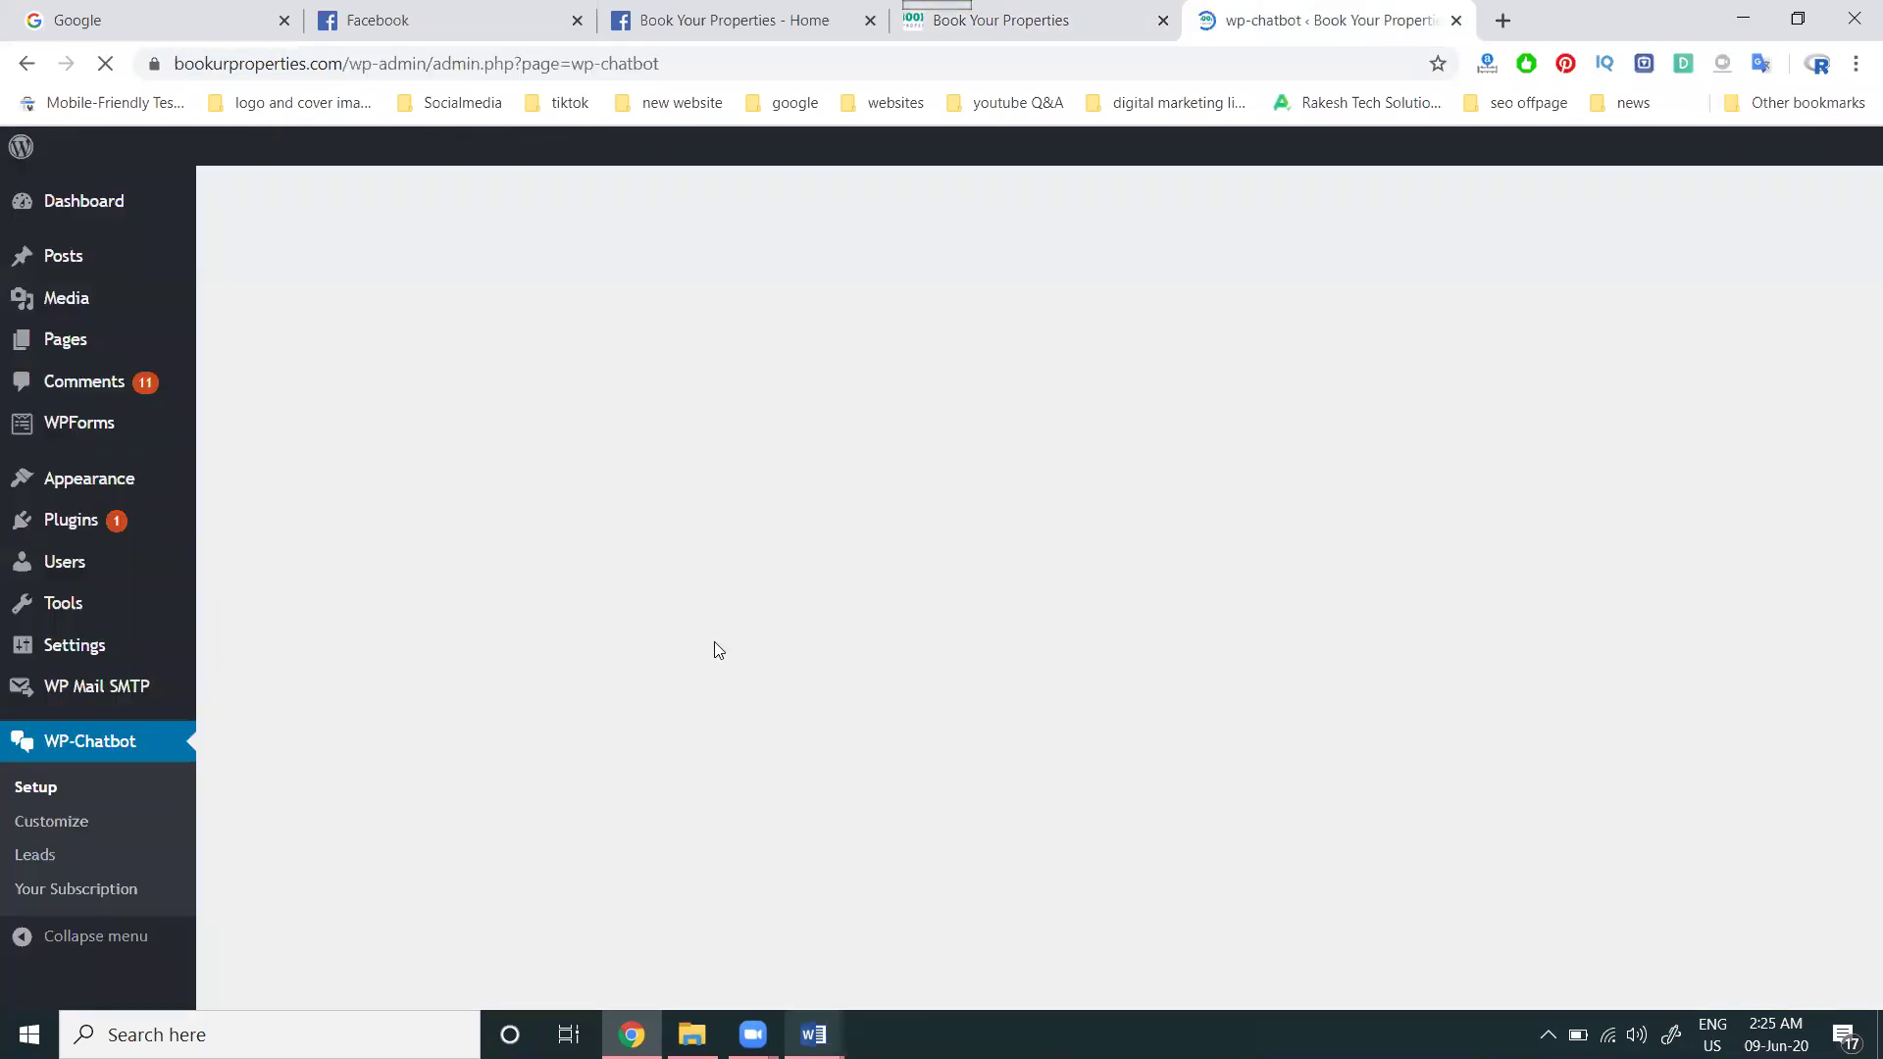
pyautogui.click(1030, 27)
pyautogui.click(1700, 824)
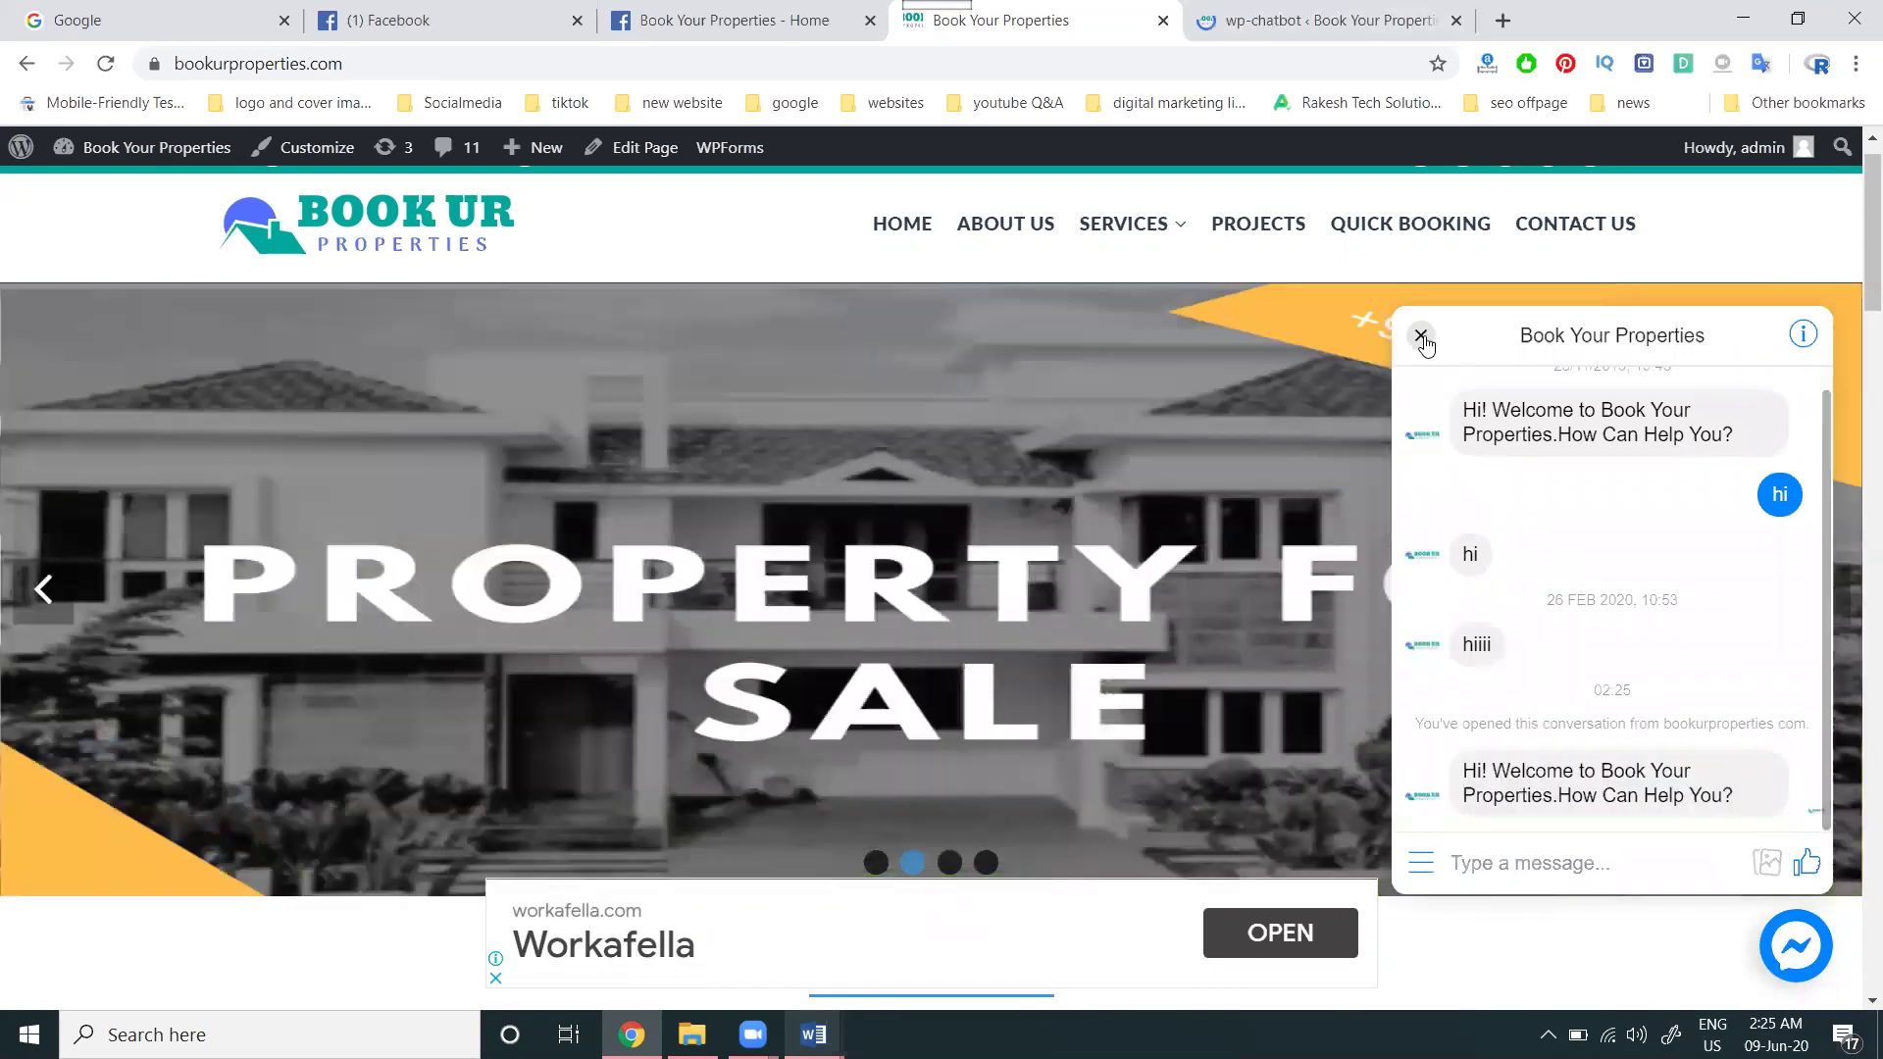
pyautogui.click(1423, 338)
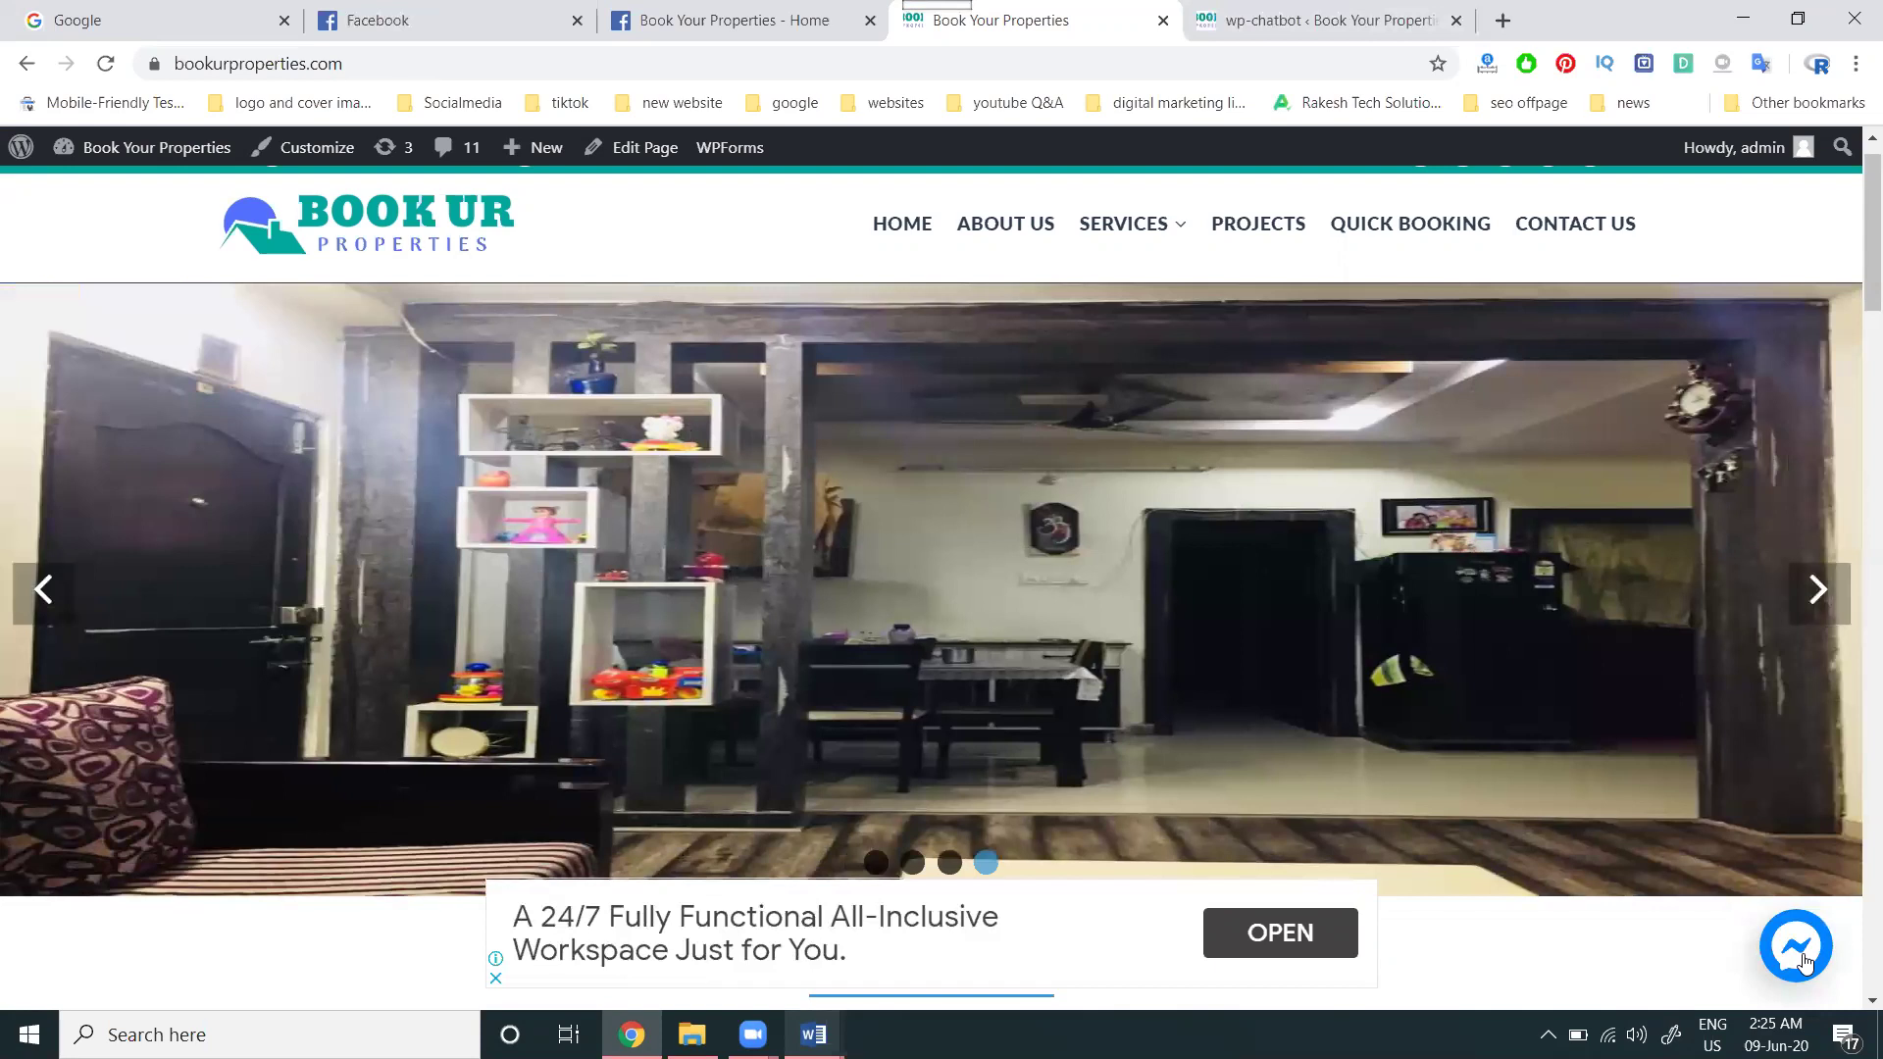
# Step: Scroll through the Customize settings for theme colour, greetings, language and hide-on-page, then back up
pyautogui.click(1349, 20)
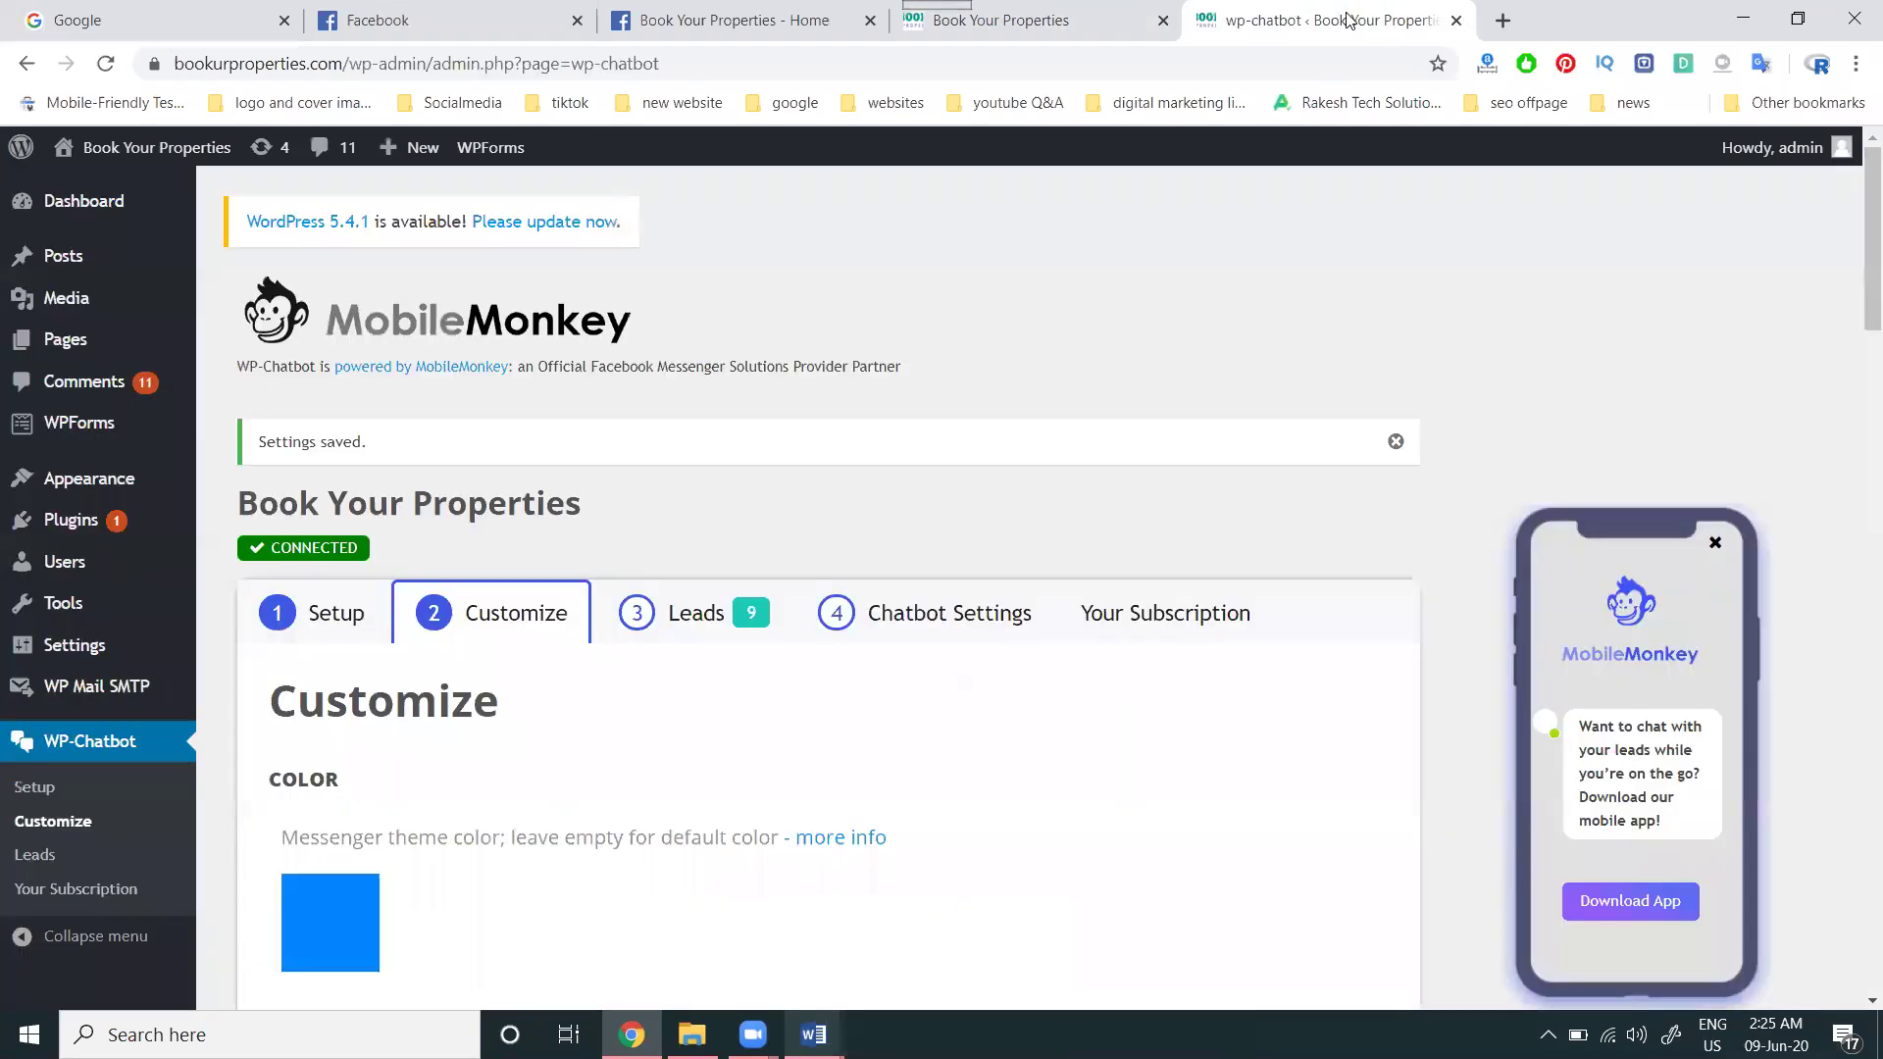
pyautogui.scroll(-4, 744, 510)
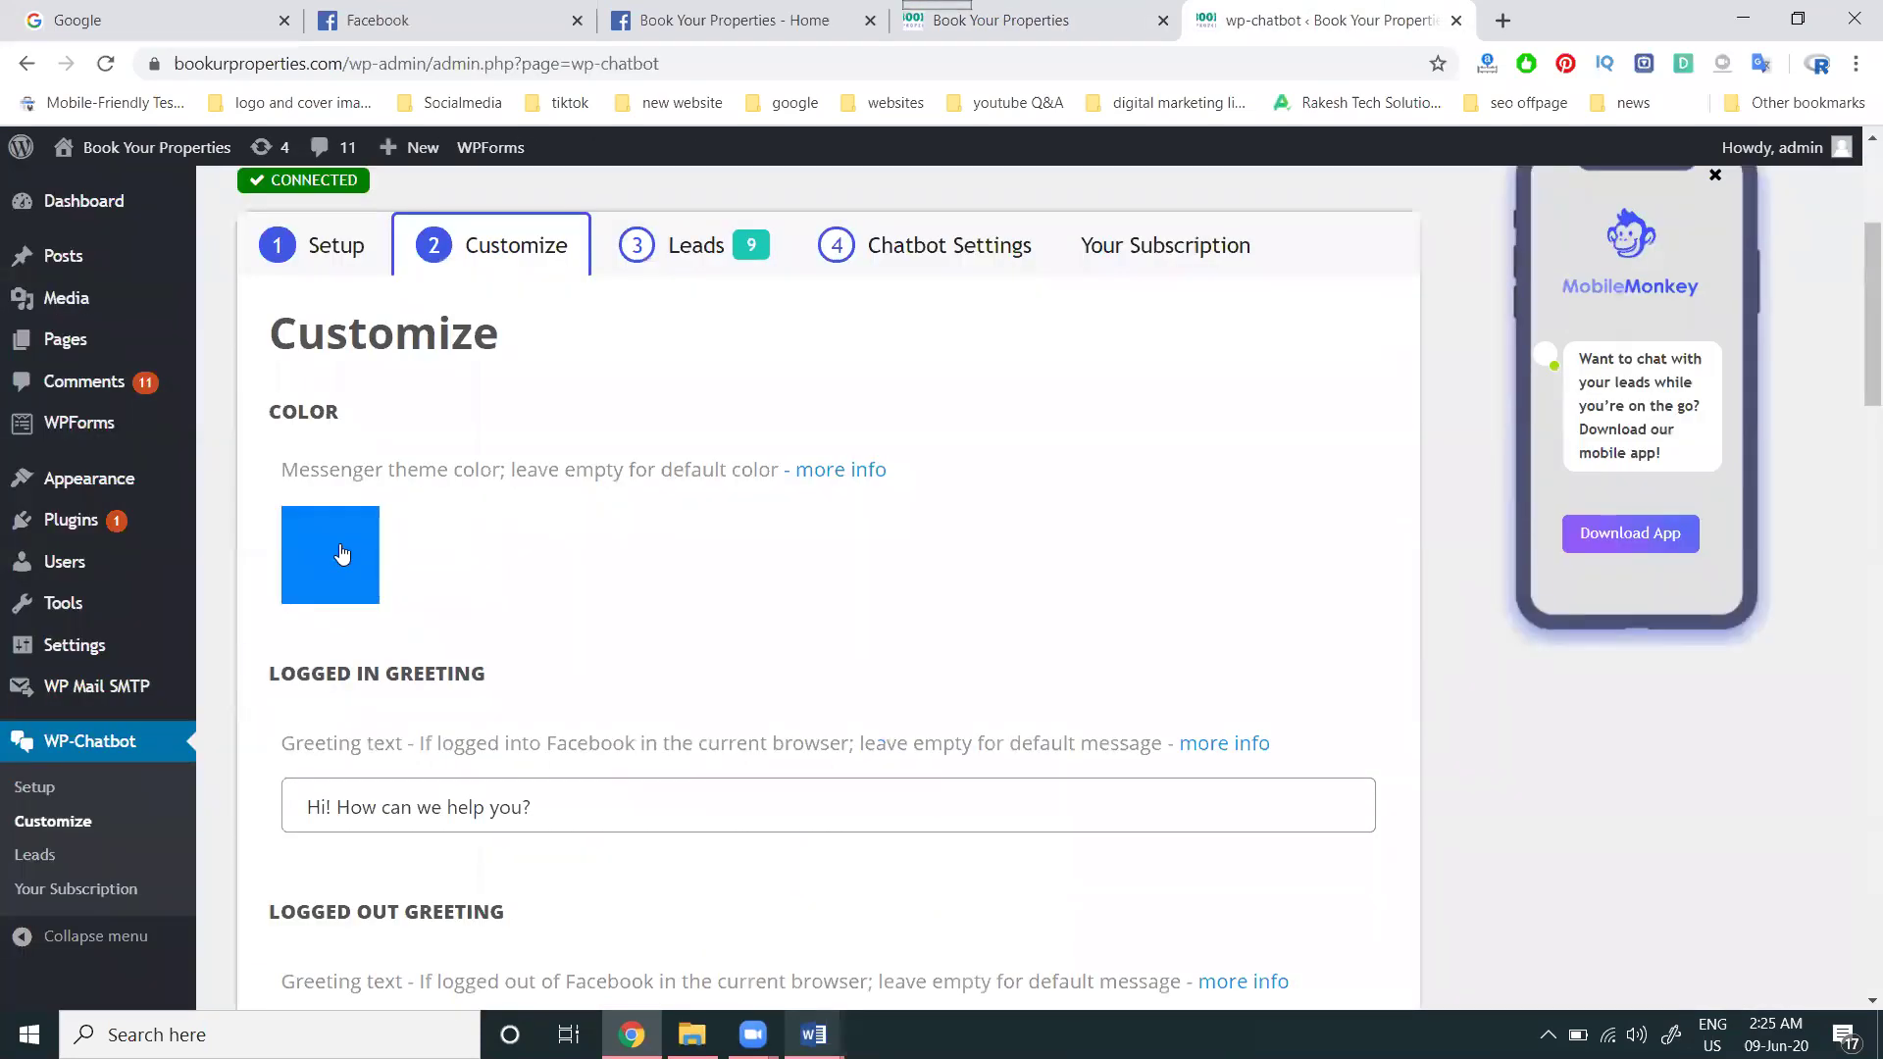
pyautogui.scroll(-3, 343, 539)
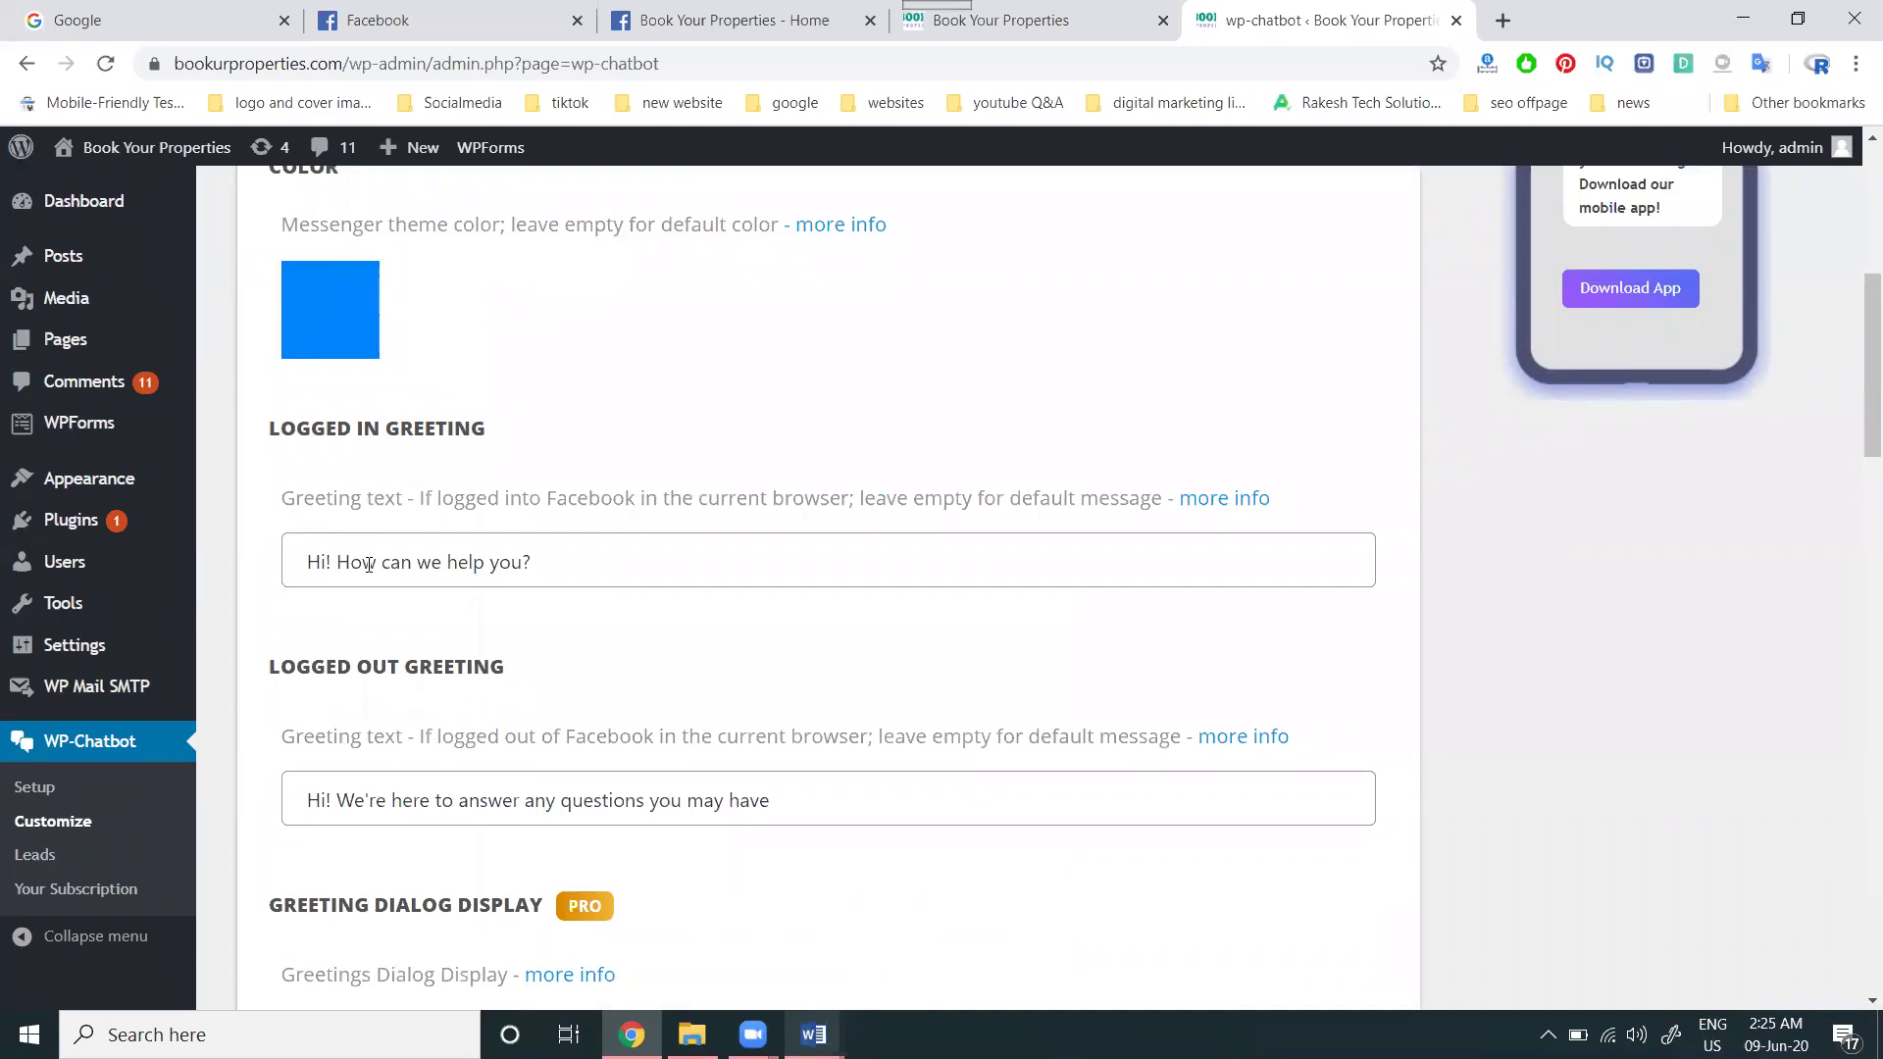
pyautogui.scroll(-3, 378, 562)
pyautogui.scroll(-1, 378, 563)
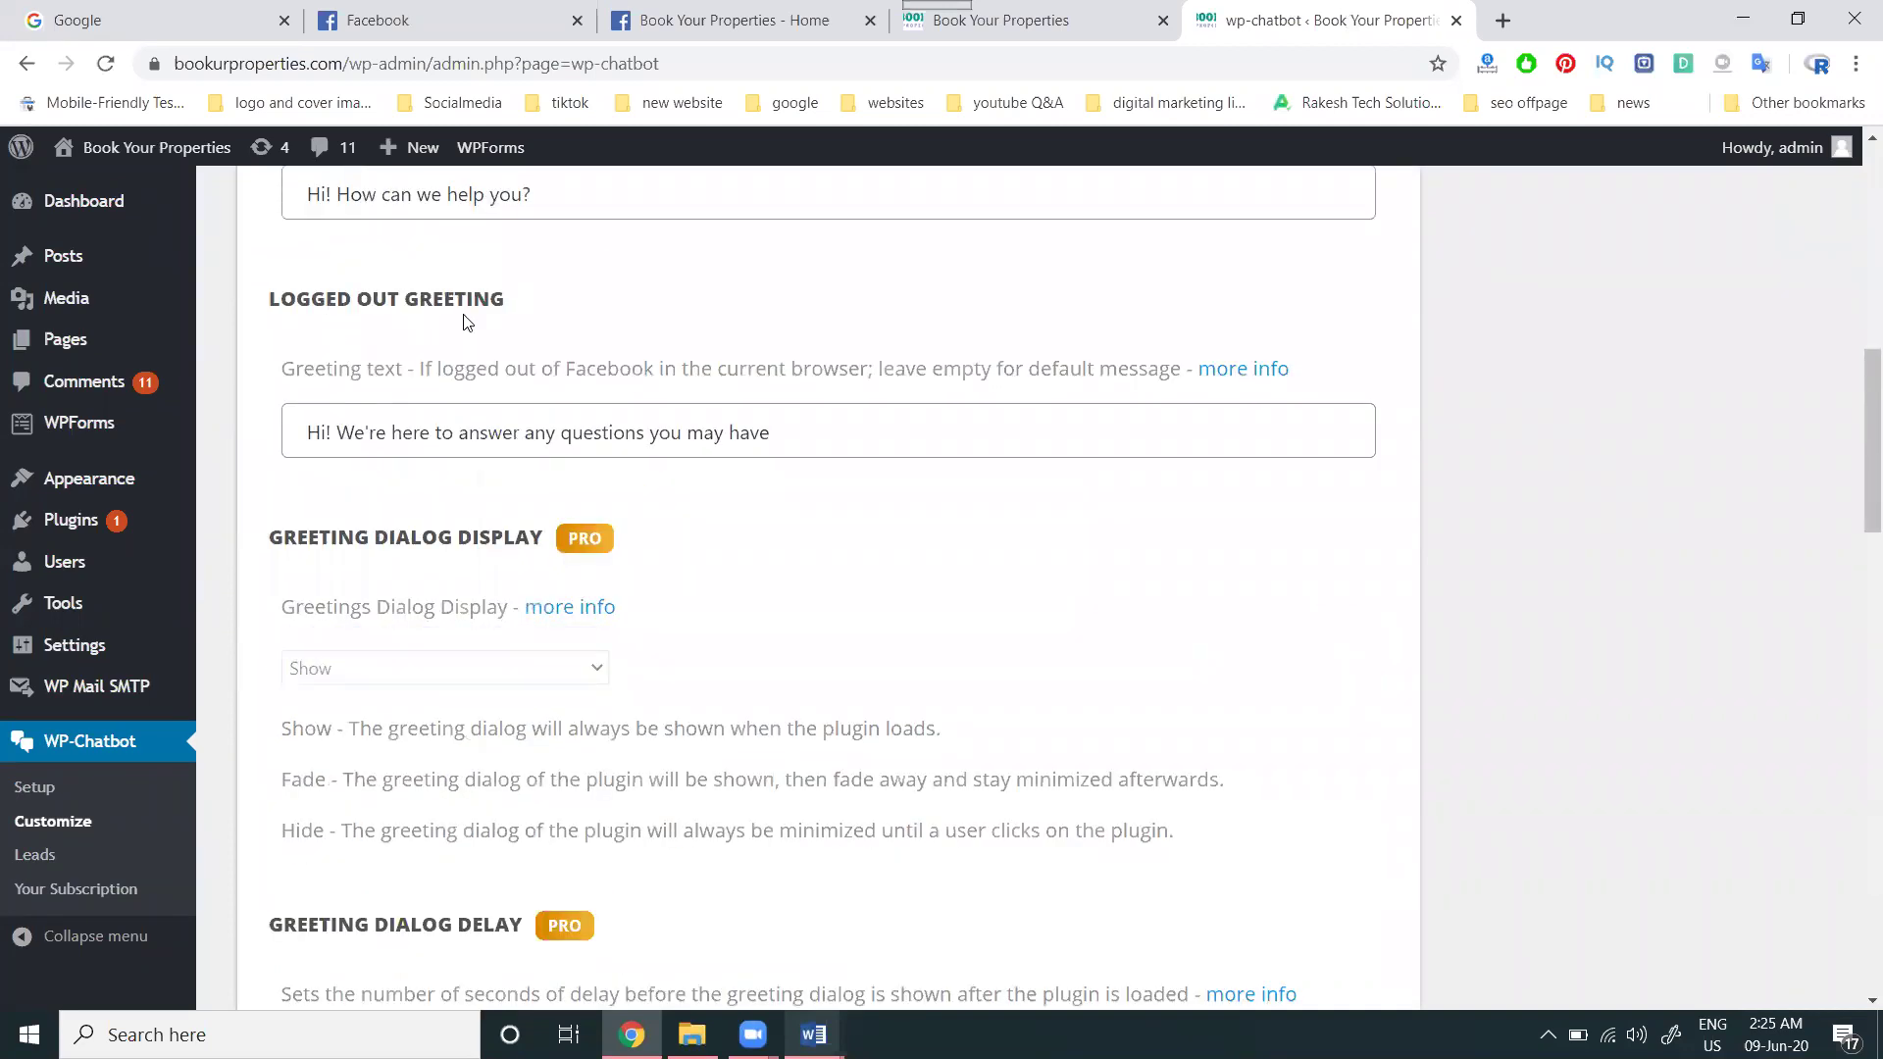
pyautogui.scroll(-2, 509, 517)
pyautogui.scroll(-2, 493, 528)
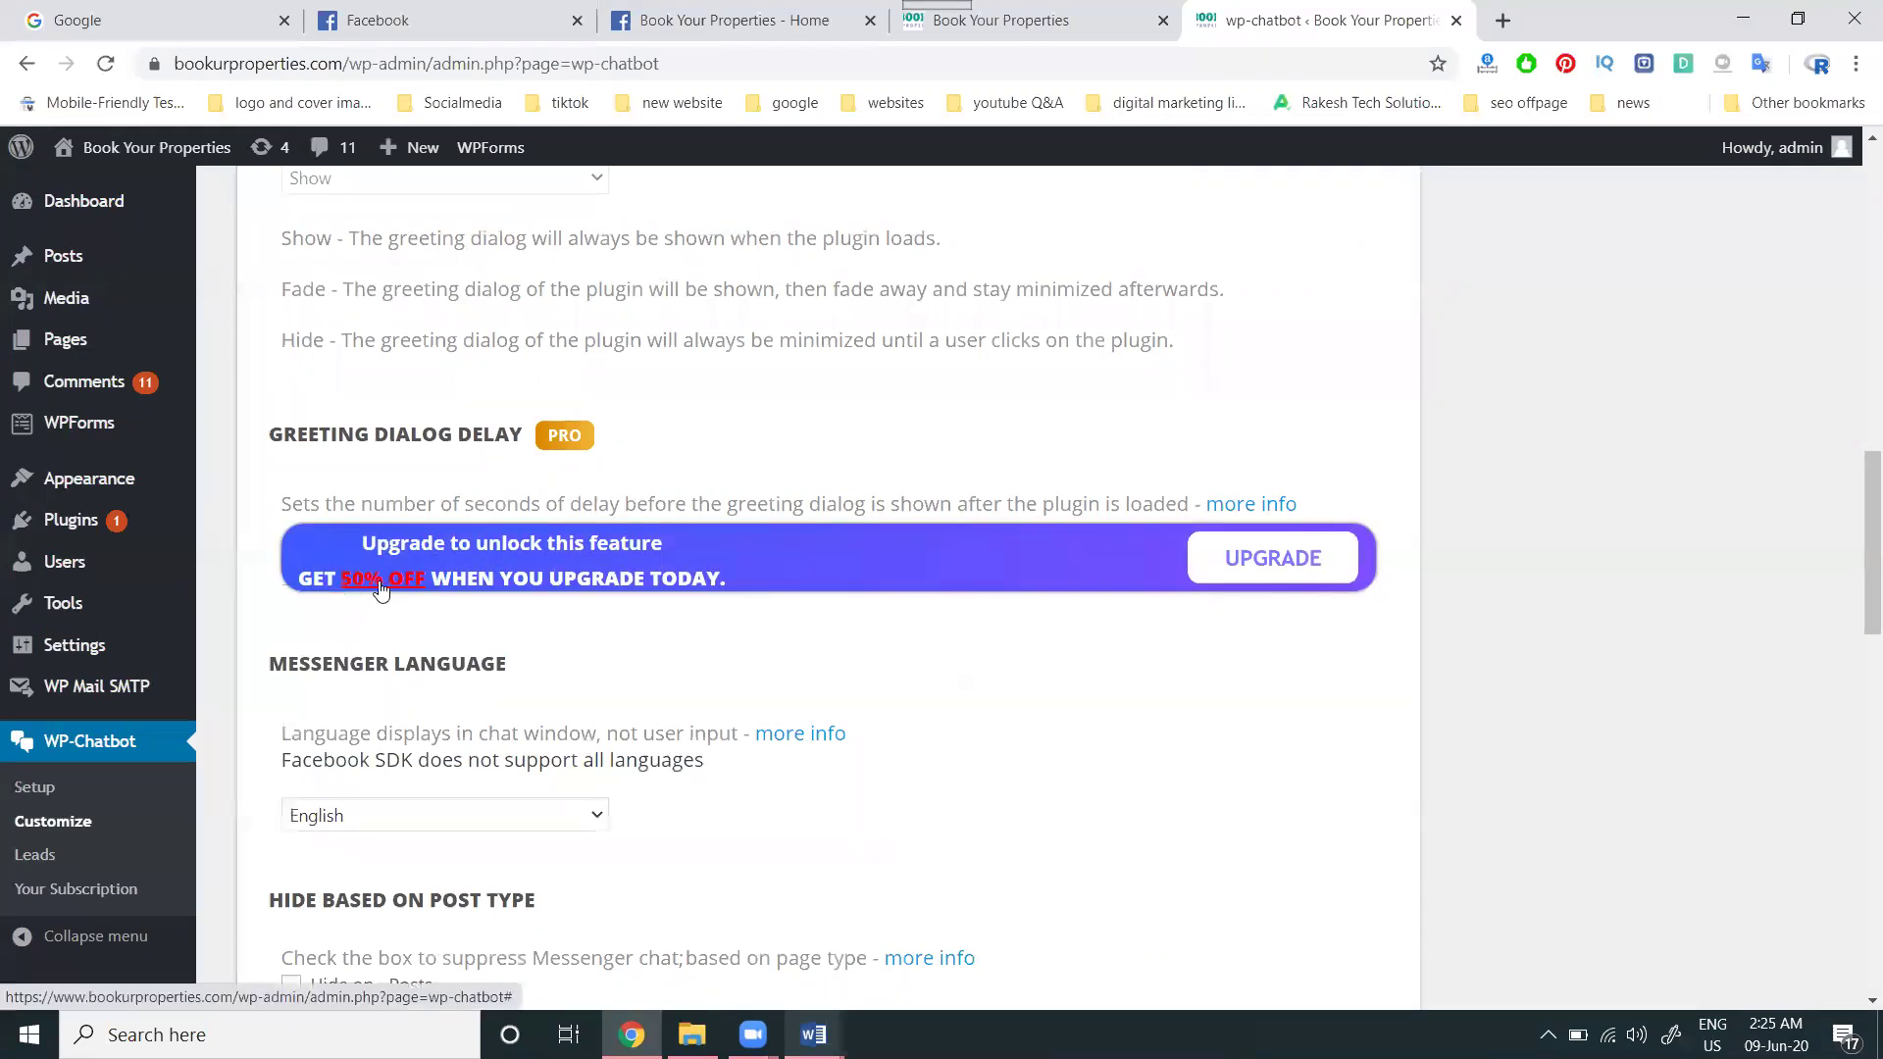
pyautogui.scroll(-2, 616, 649)
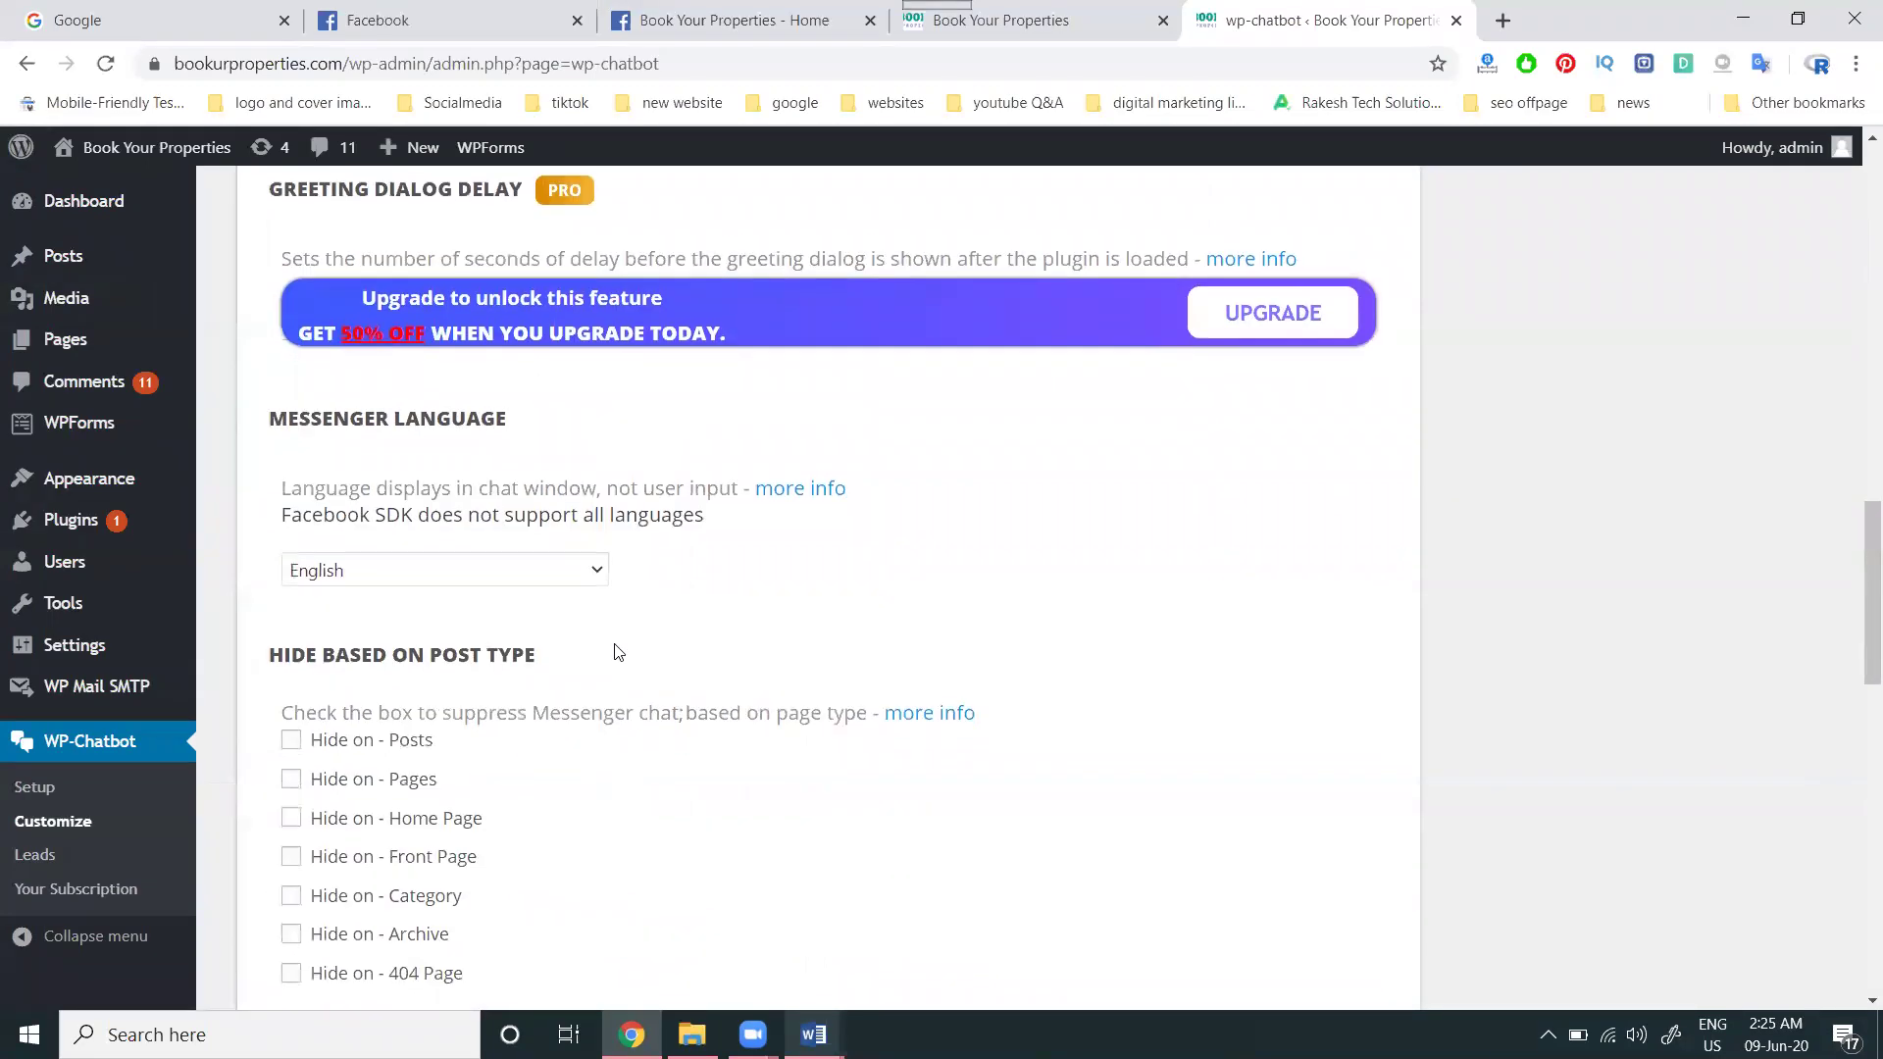
pyautogui.scroll(2, 618, 651)
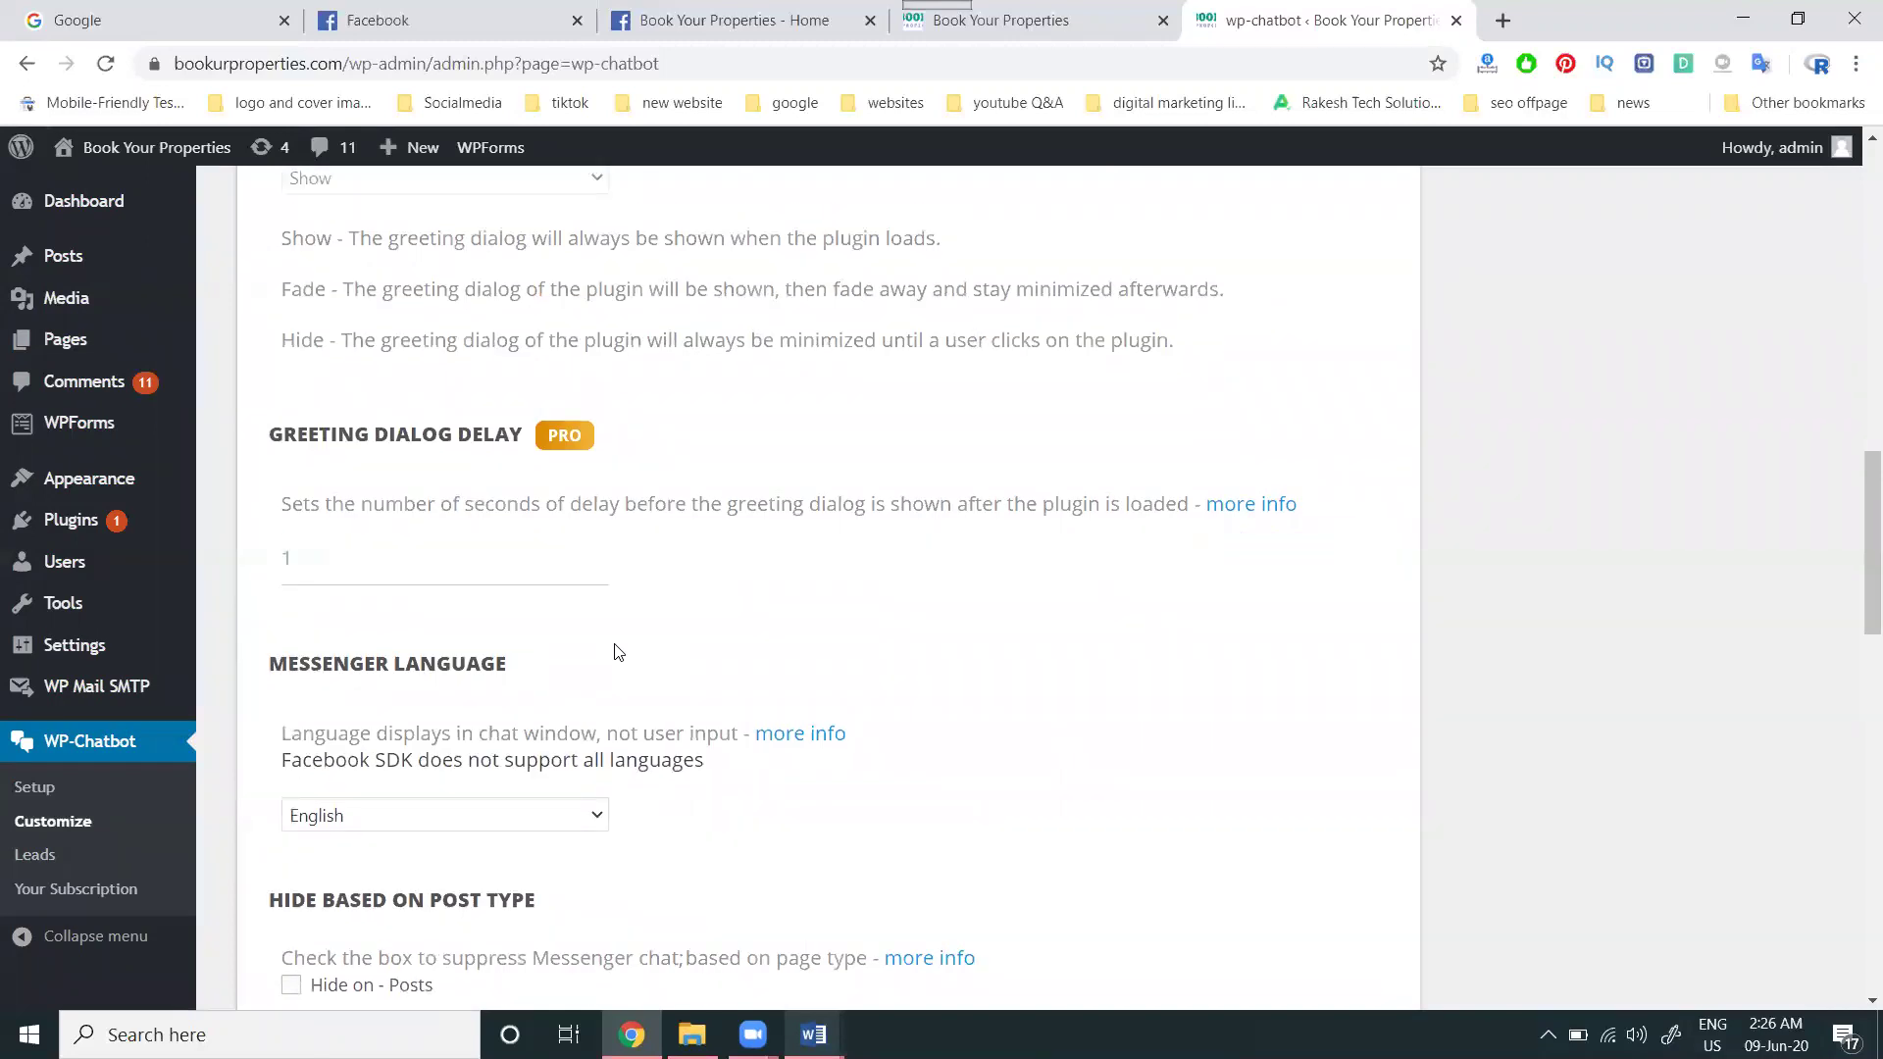
pyautogui.scroll(5, 618, 651)
pyautogui.scroll(4, 618, 652)
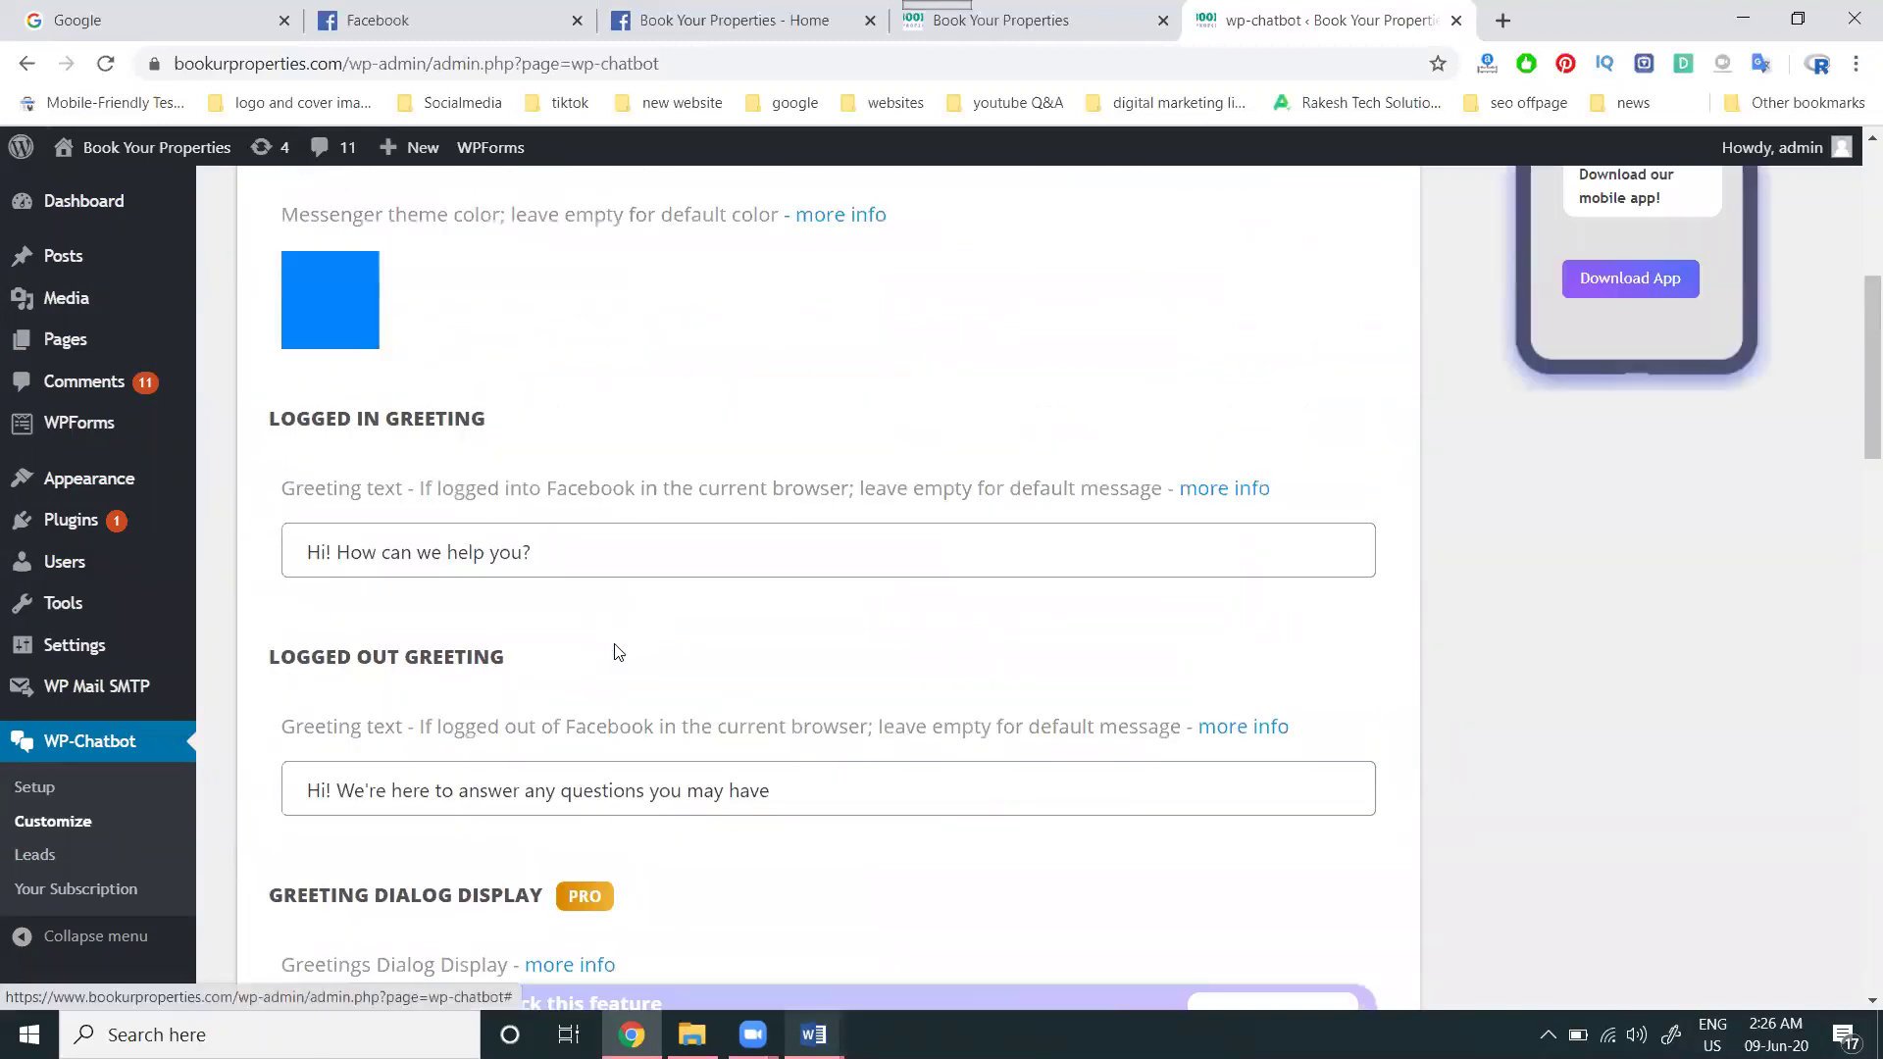
pyautogui.scroll(4, 618, 651)
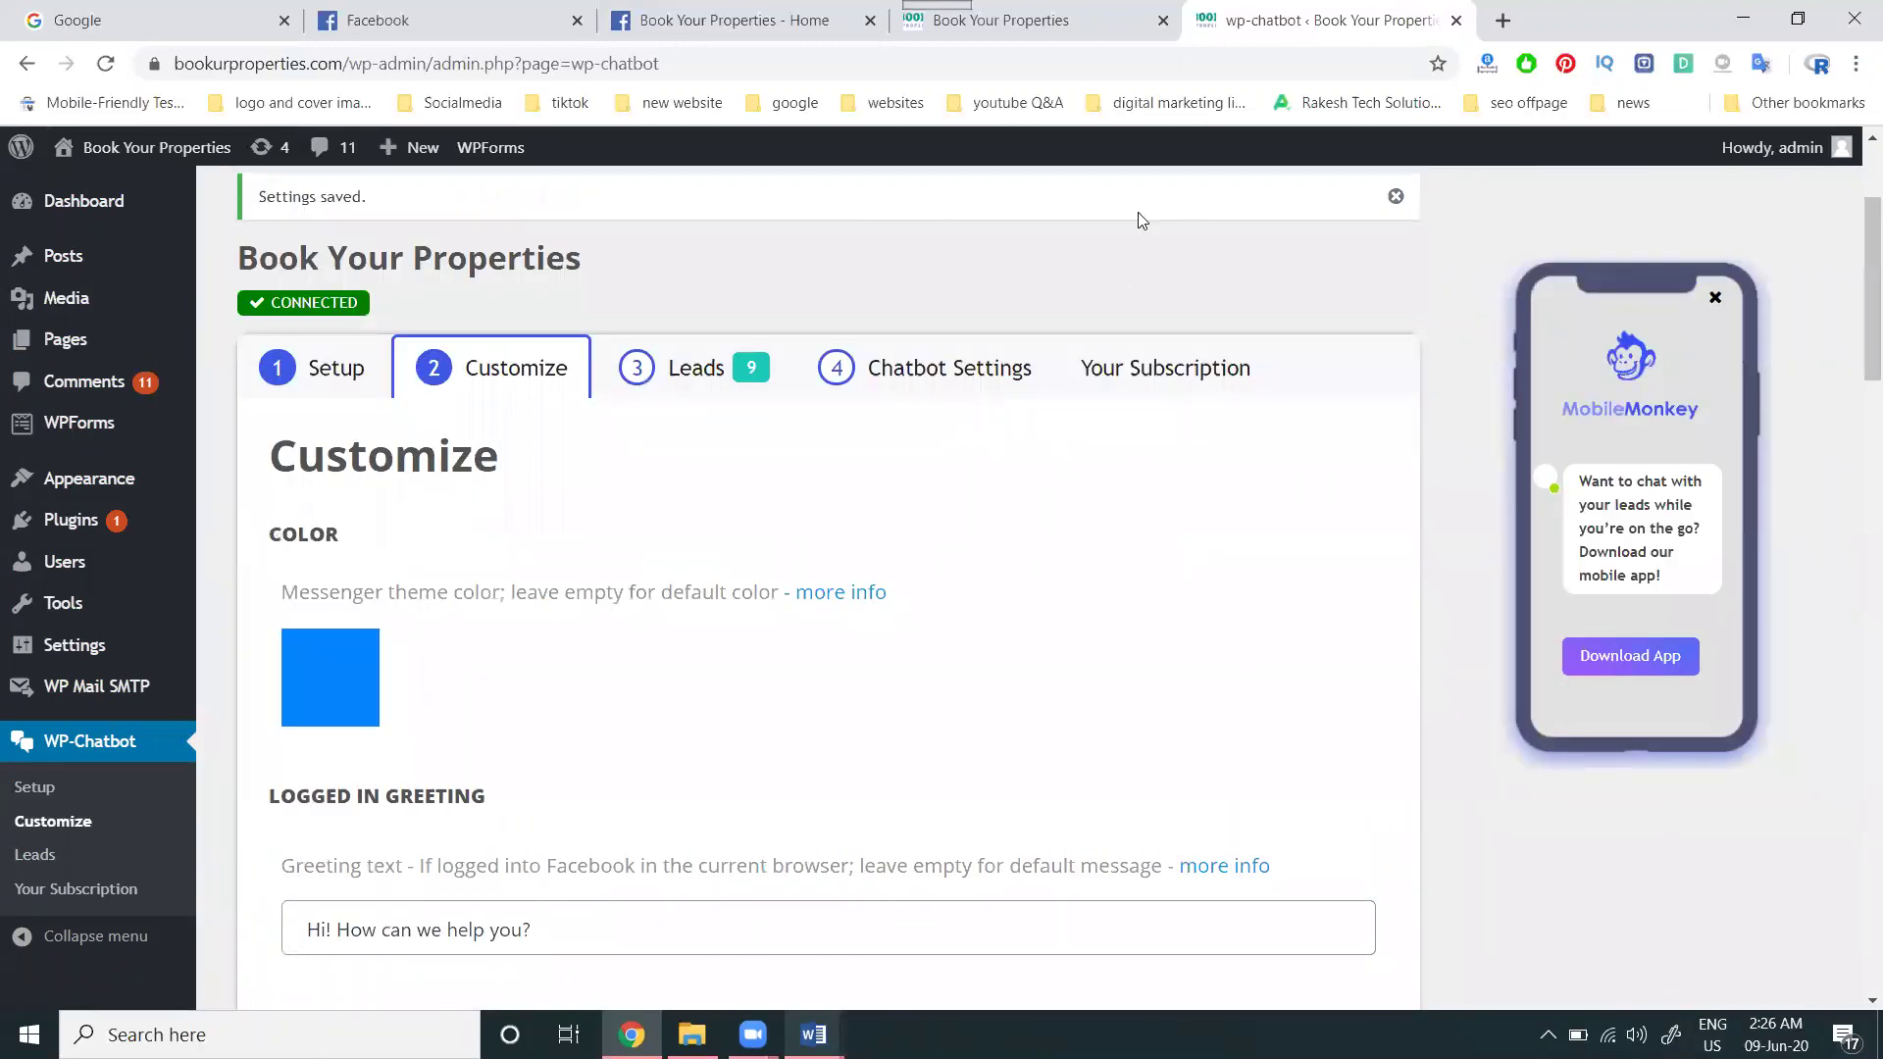
# Step: Send a 'hi' test message from the live site's Messenger chat
pyautogui.click(1030, 18)
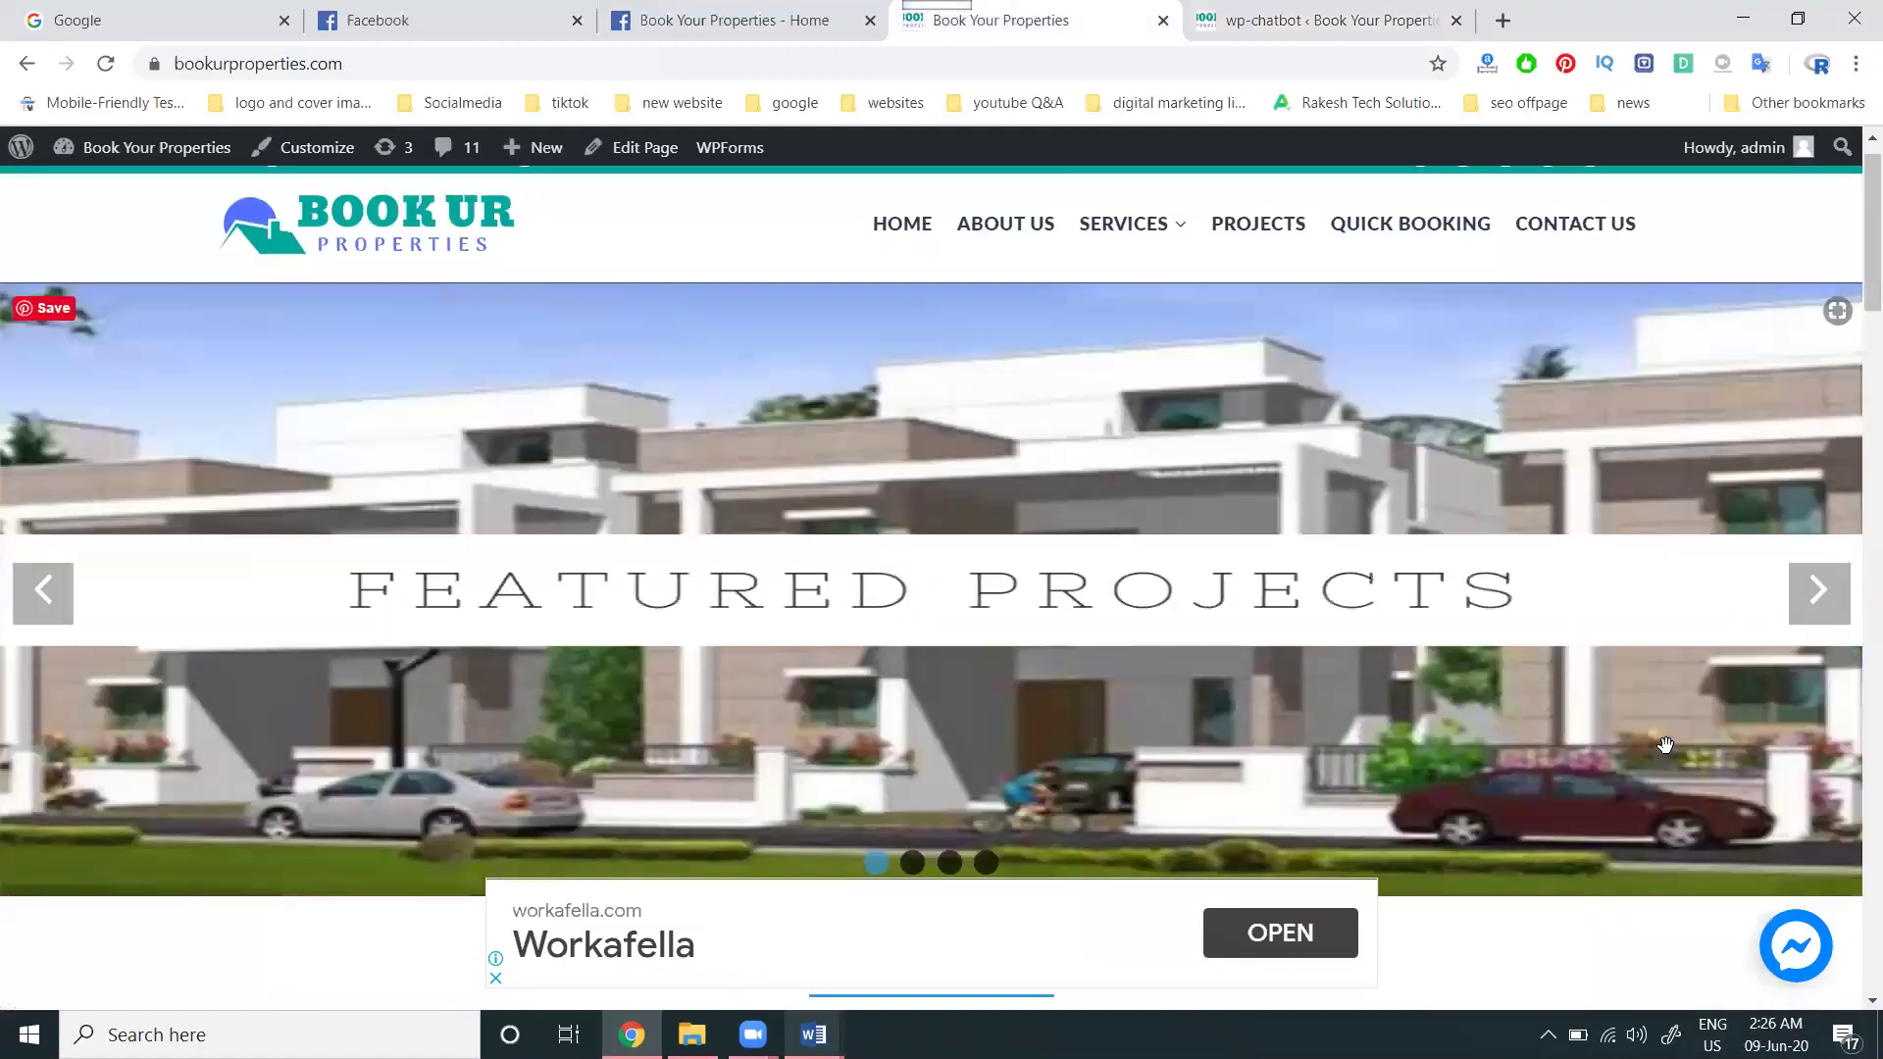
pyautogui.click(1796, 946)
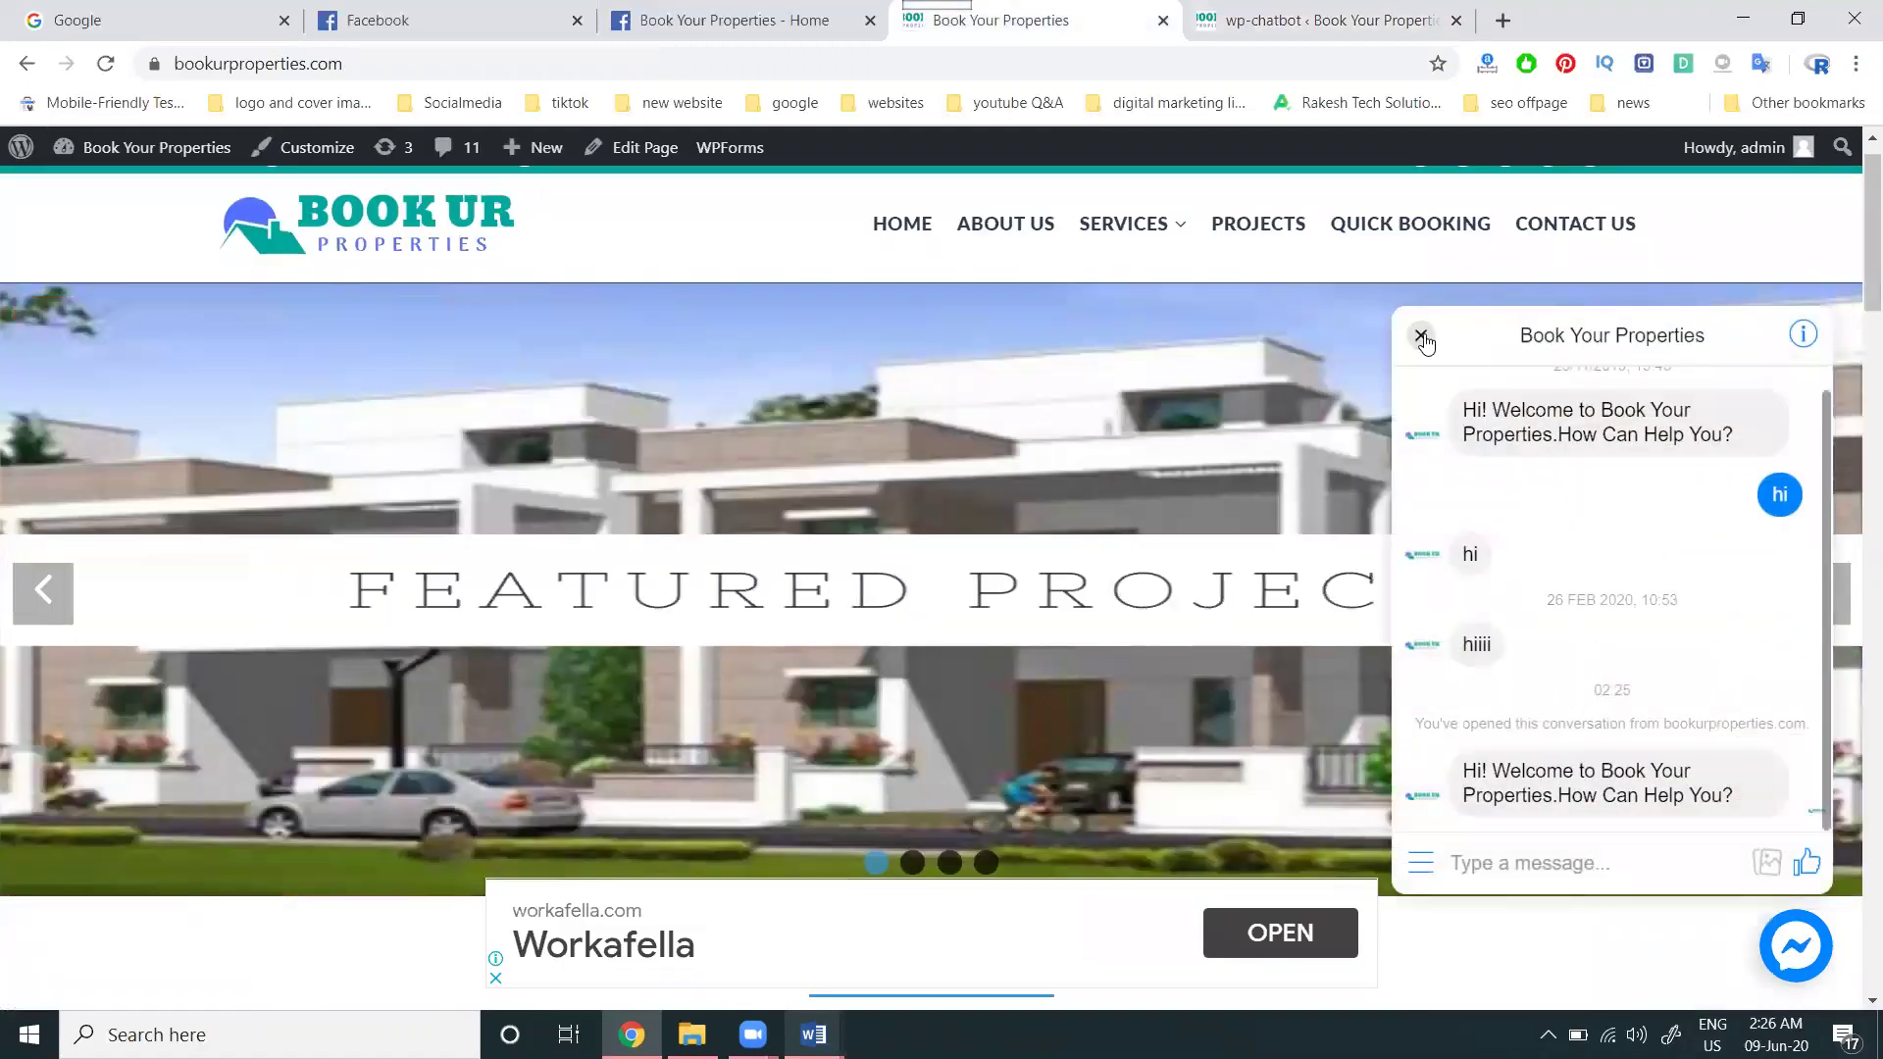
pyautogui.click(1421, 335)
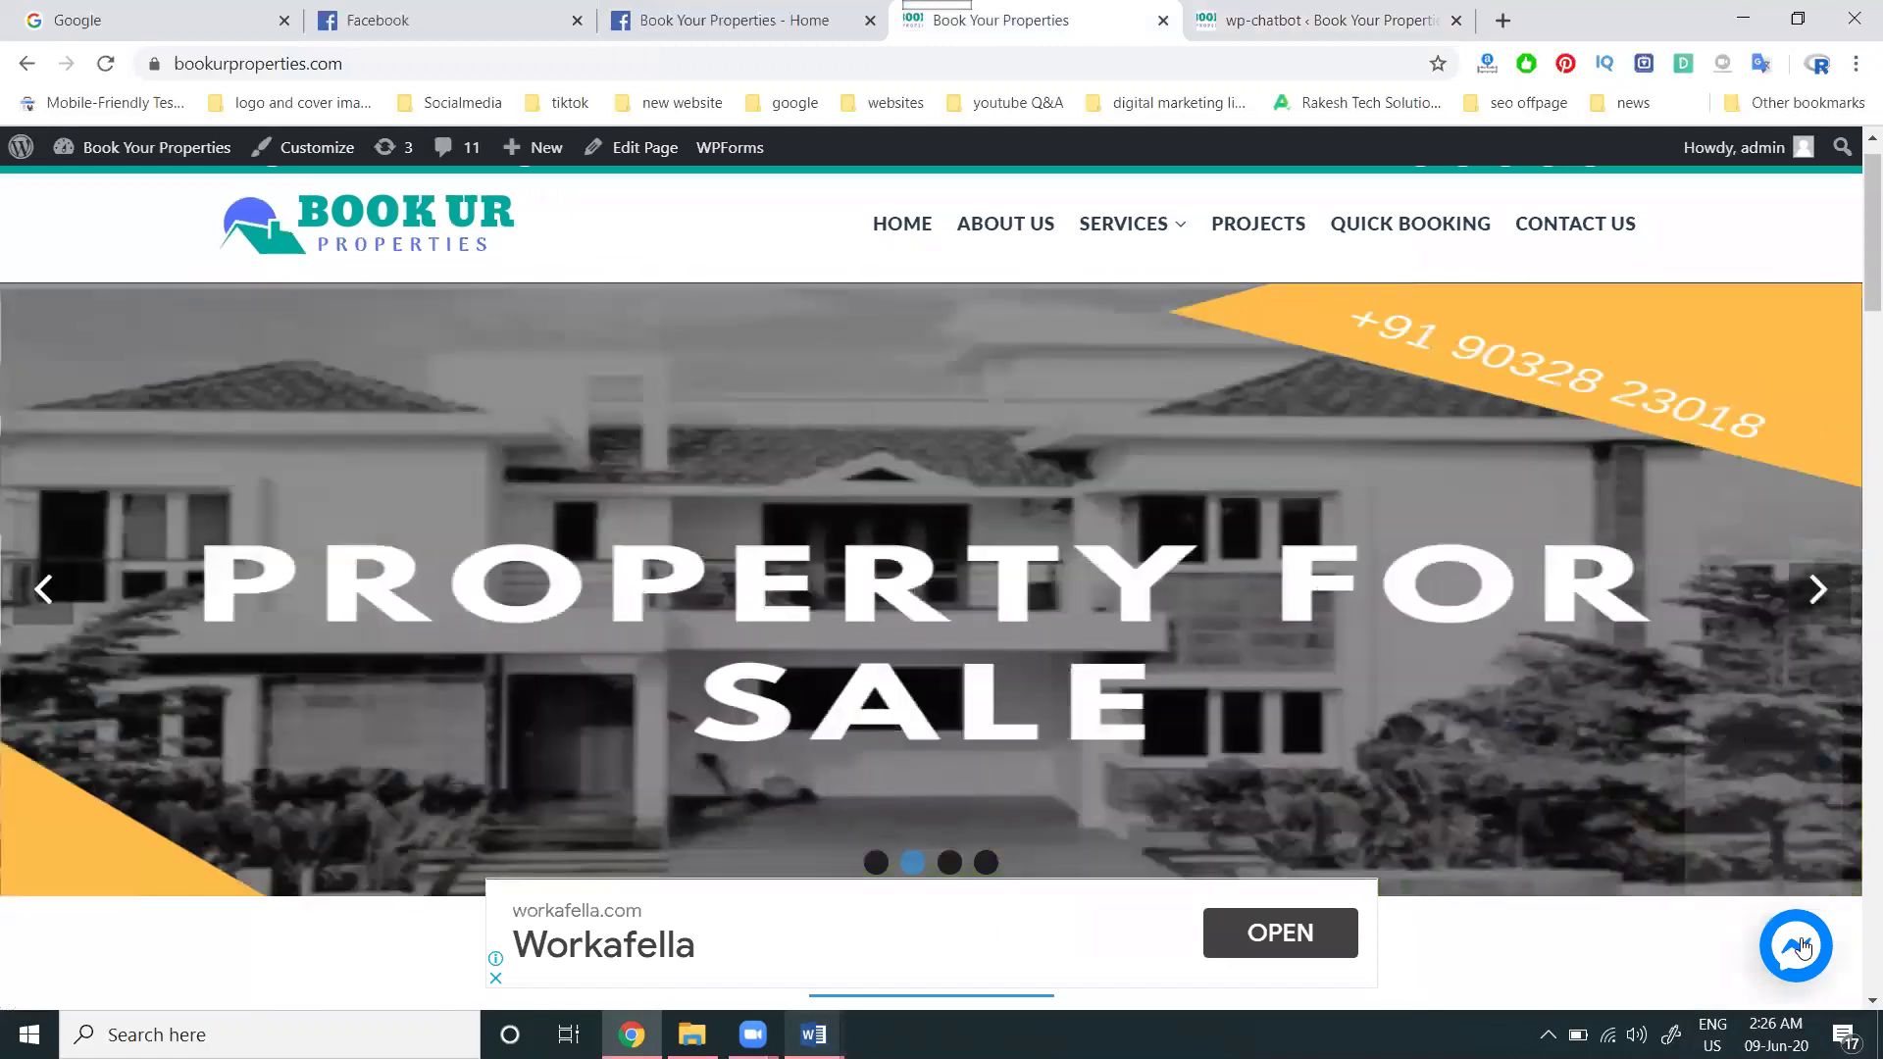
pyautogui.click(1796, 947)
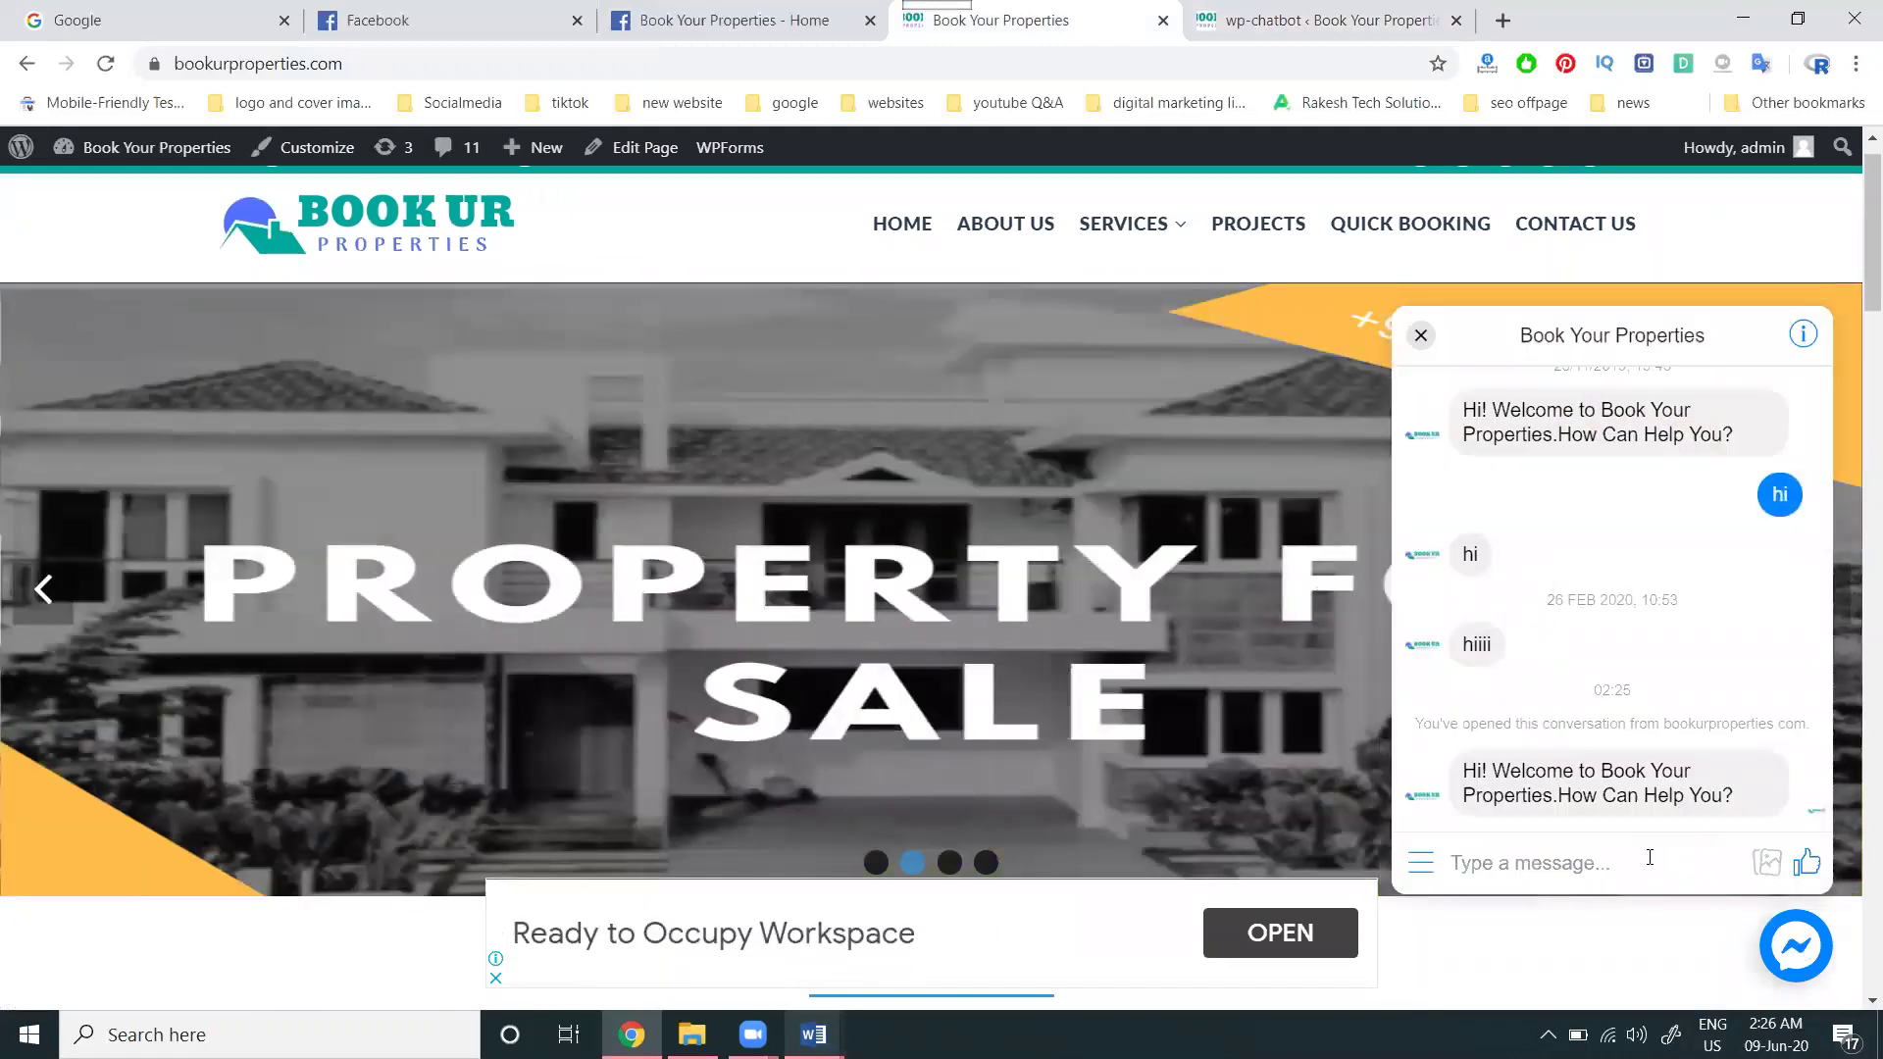
pyautogui.write('hi')
pyautogui.press('Return')
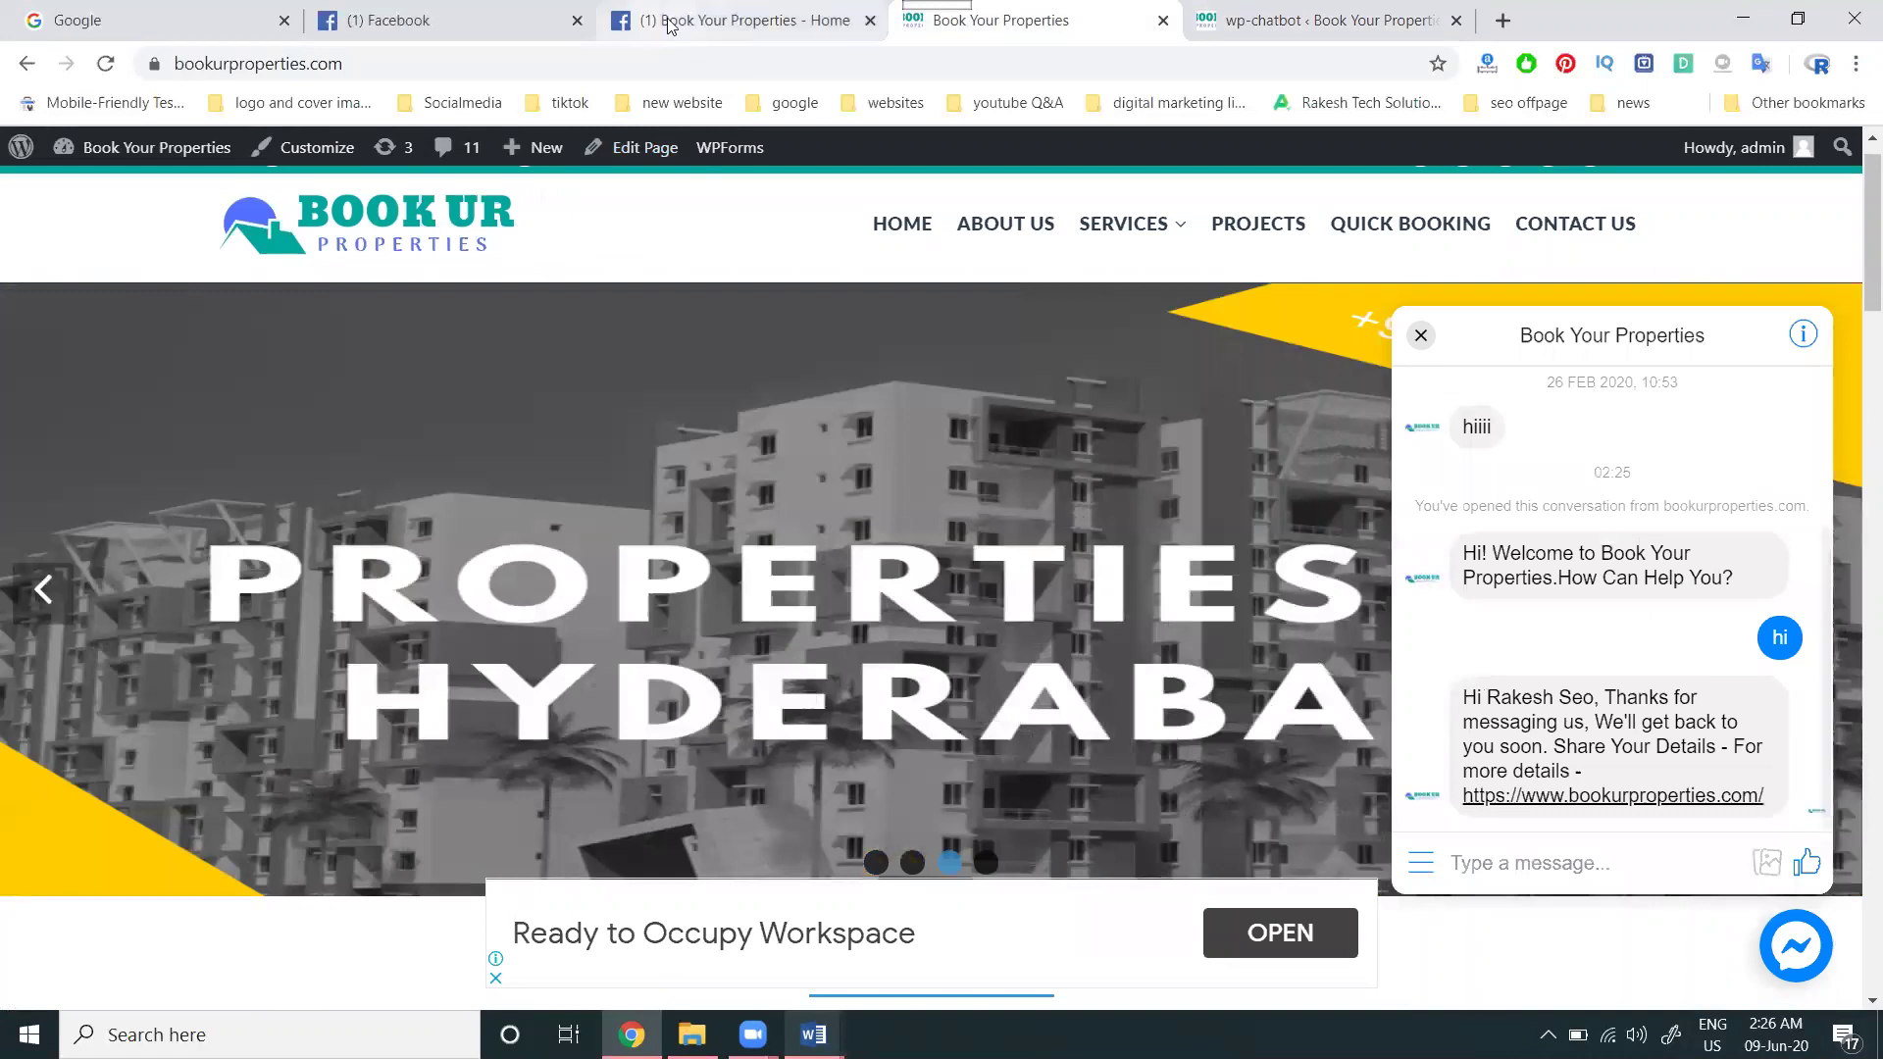
# Step: On the Book Your Properties Facebook page, check recent Messenger conversations for the 'hi' message
pyautogui.click(668, 24)
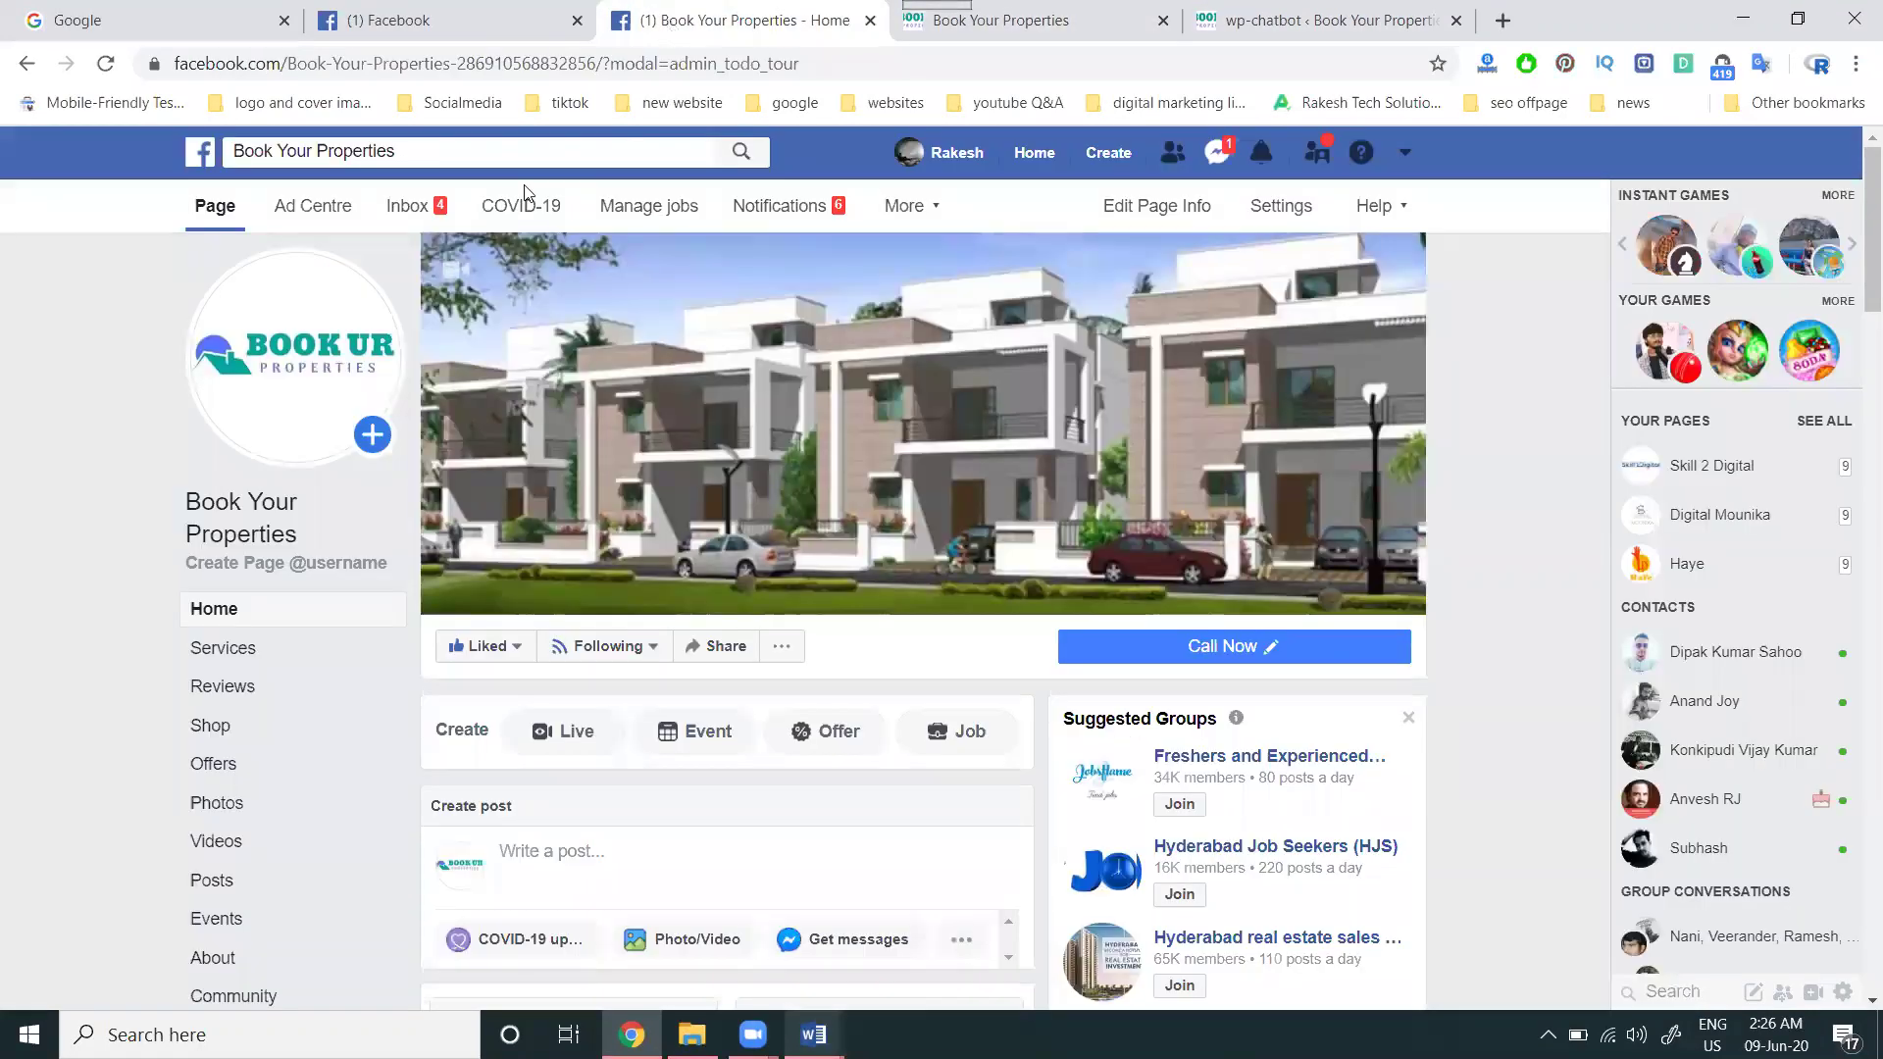
pyautogui.click(1217, 154)
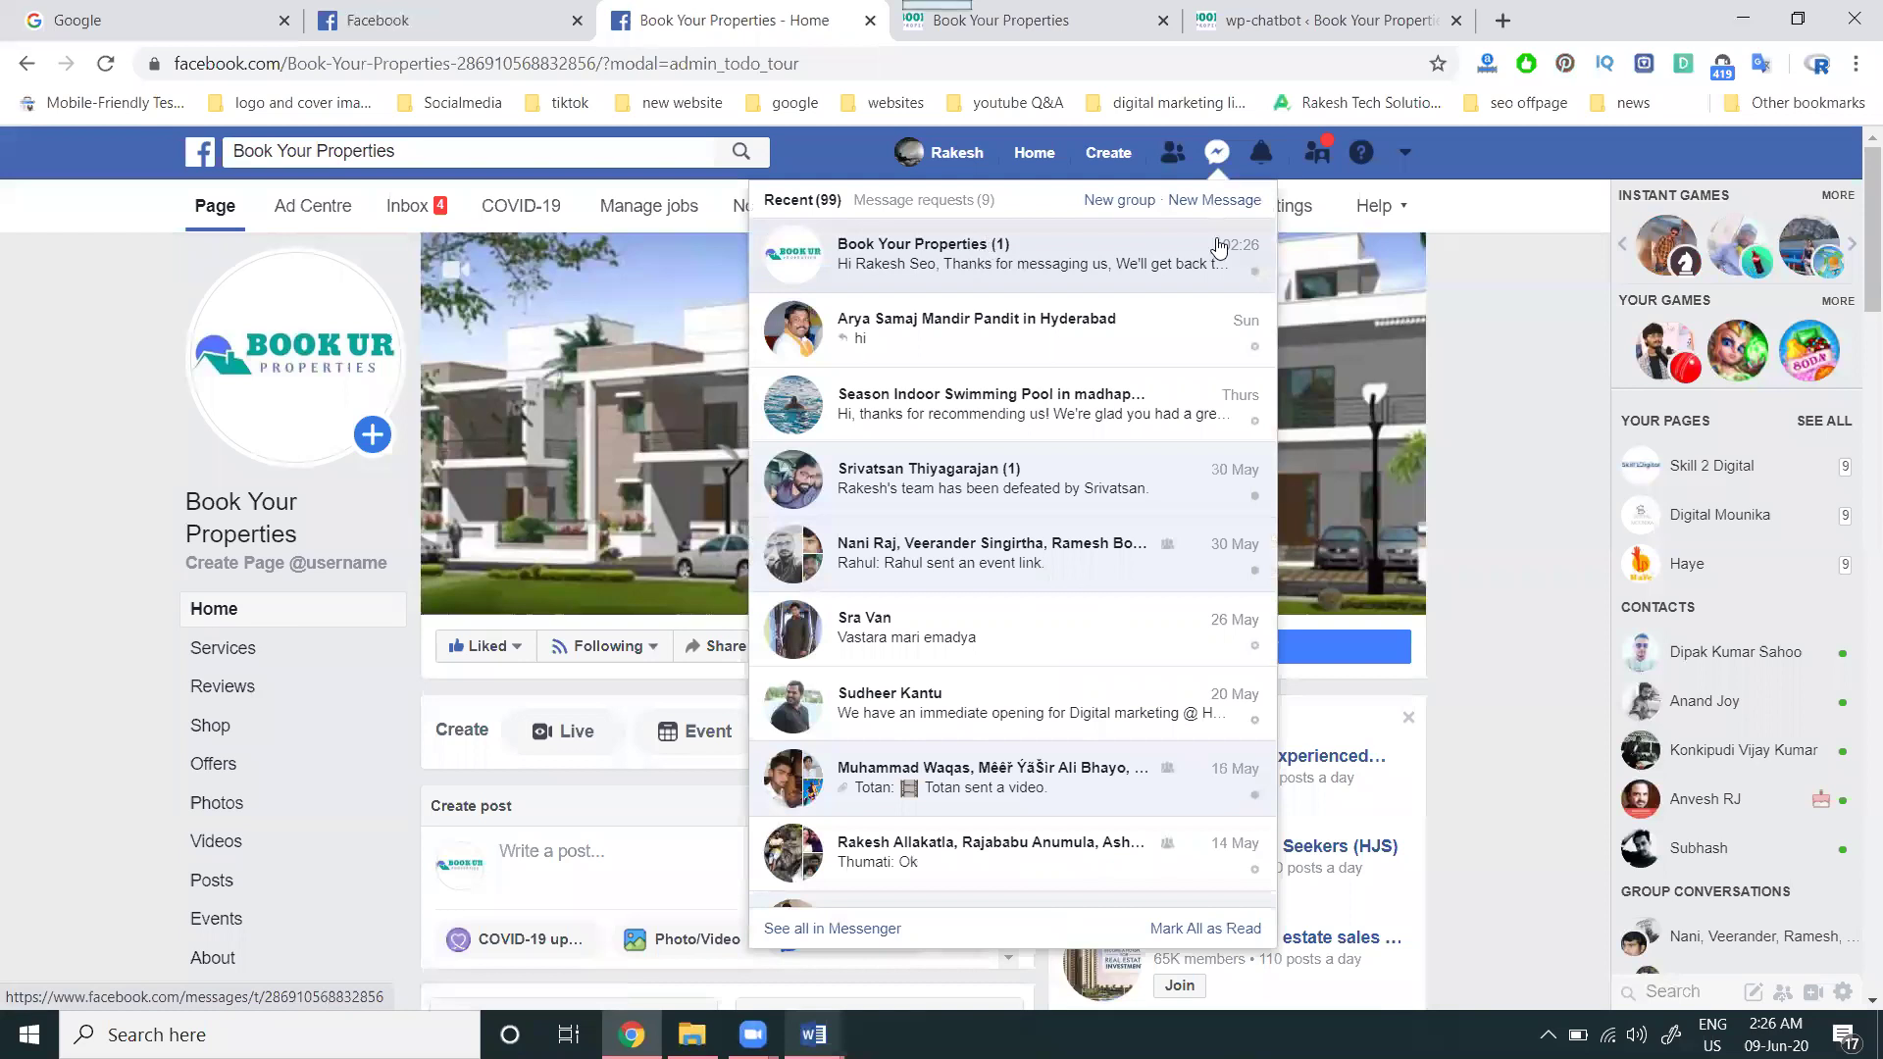
pyautogui.click(1506, 257)
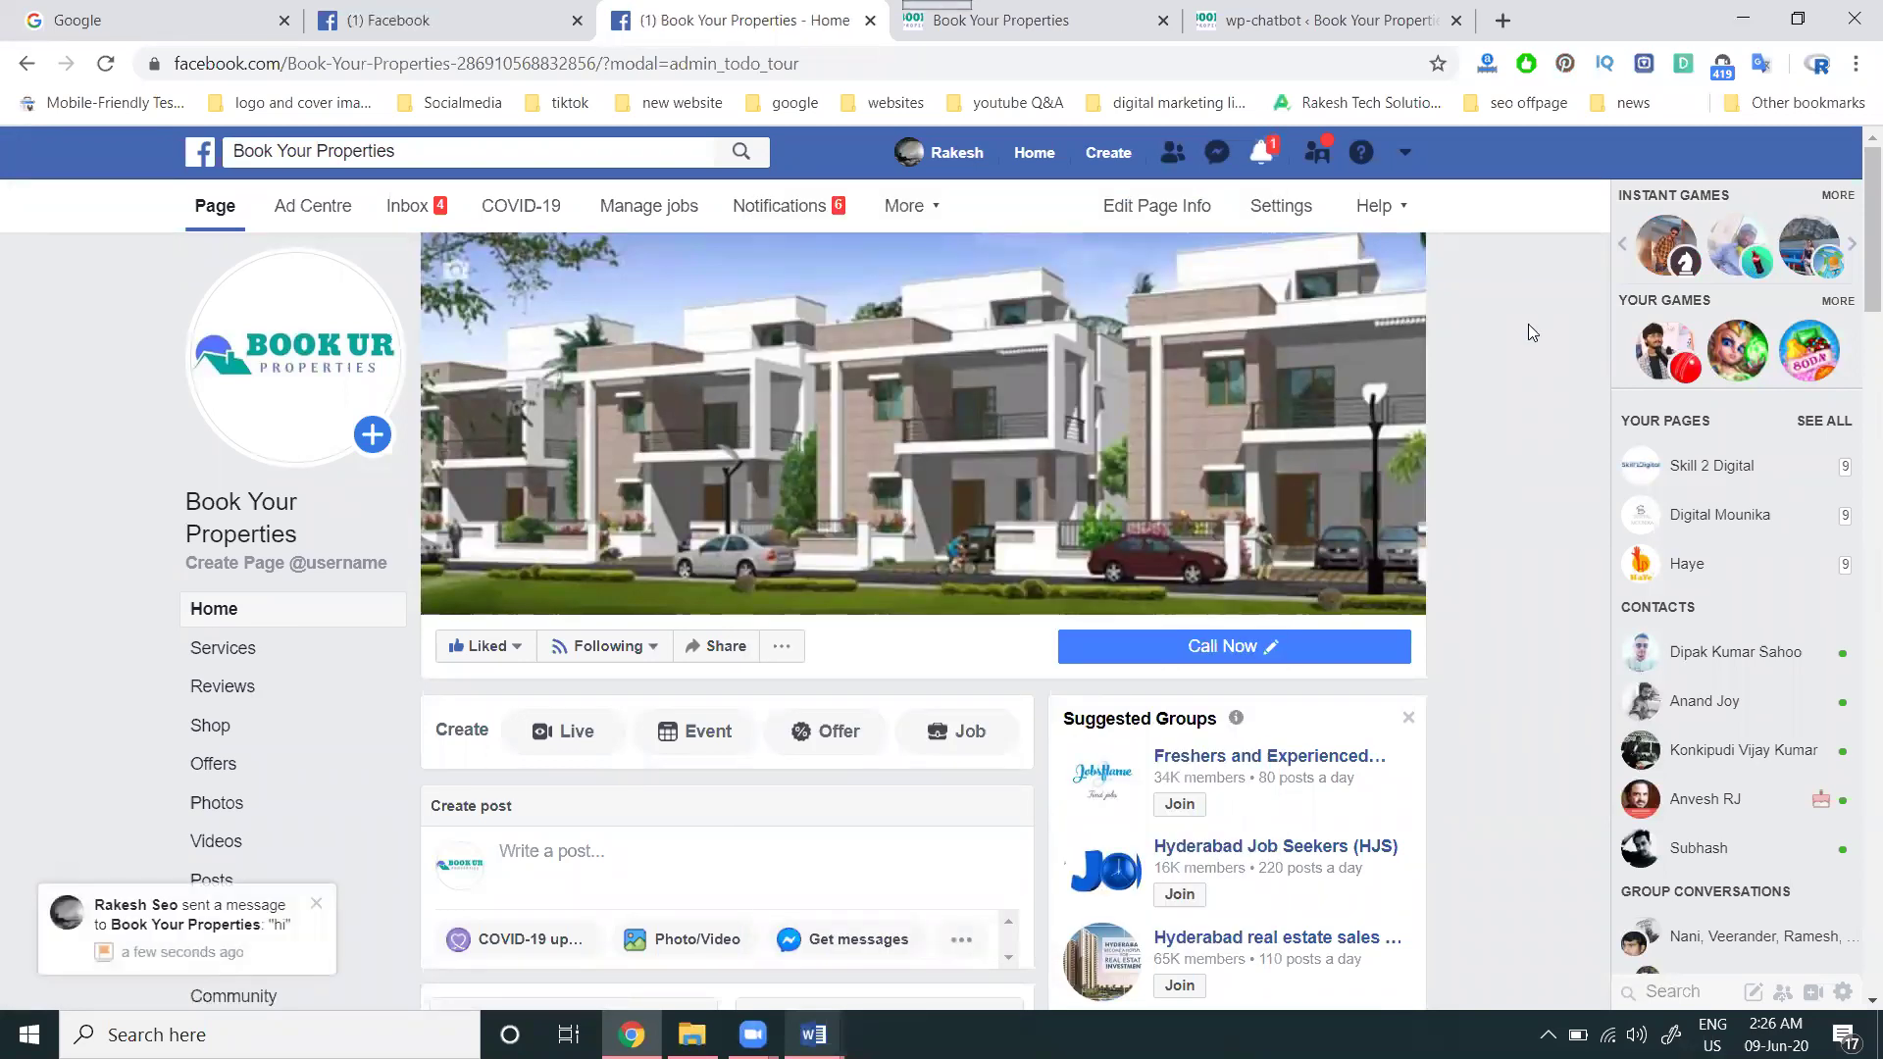
# Step: Check the bot's thank-you auto-reply on the property website, then close the Messenger chat
pyautogui.click(1069, 12)
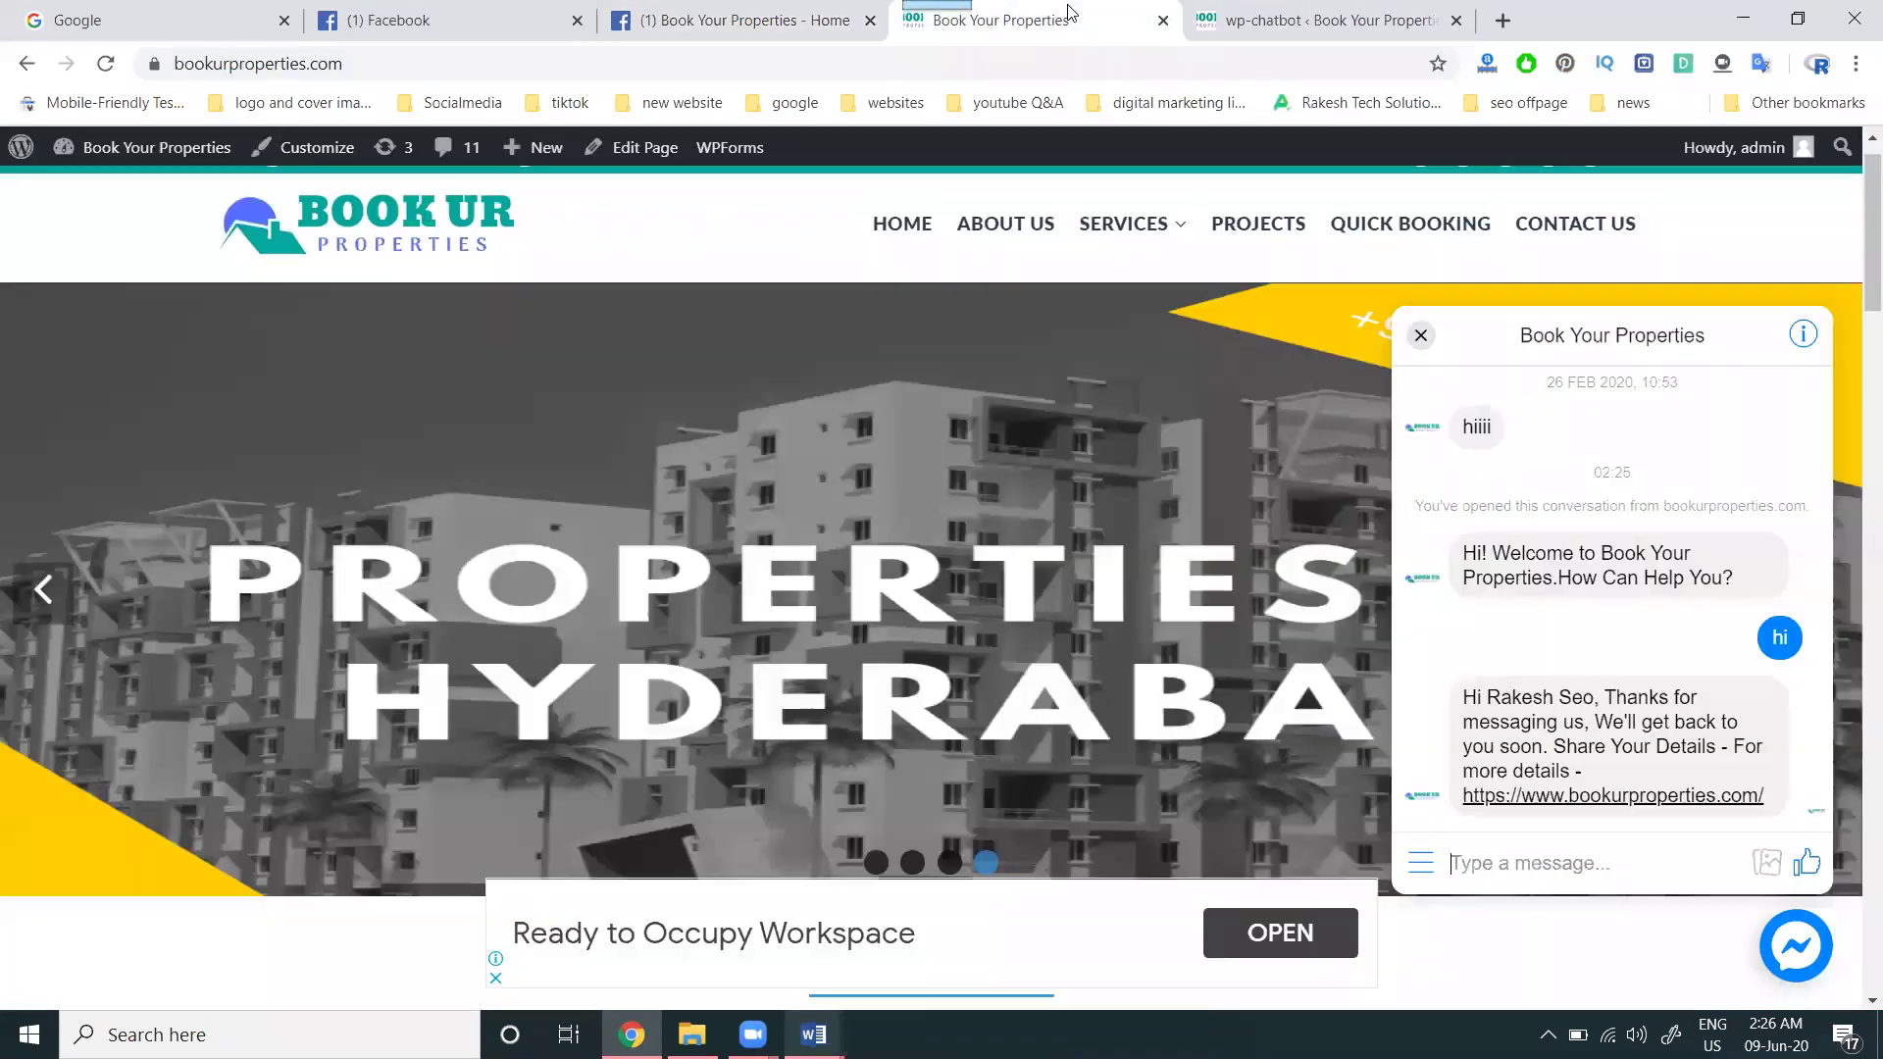
pyautogui.click(1421, 335)
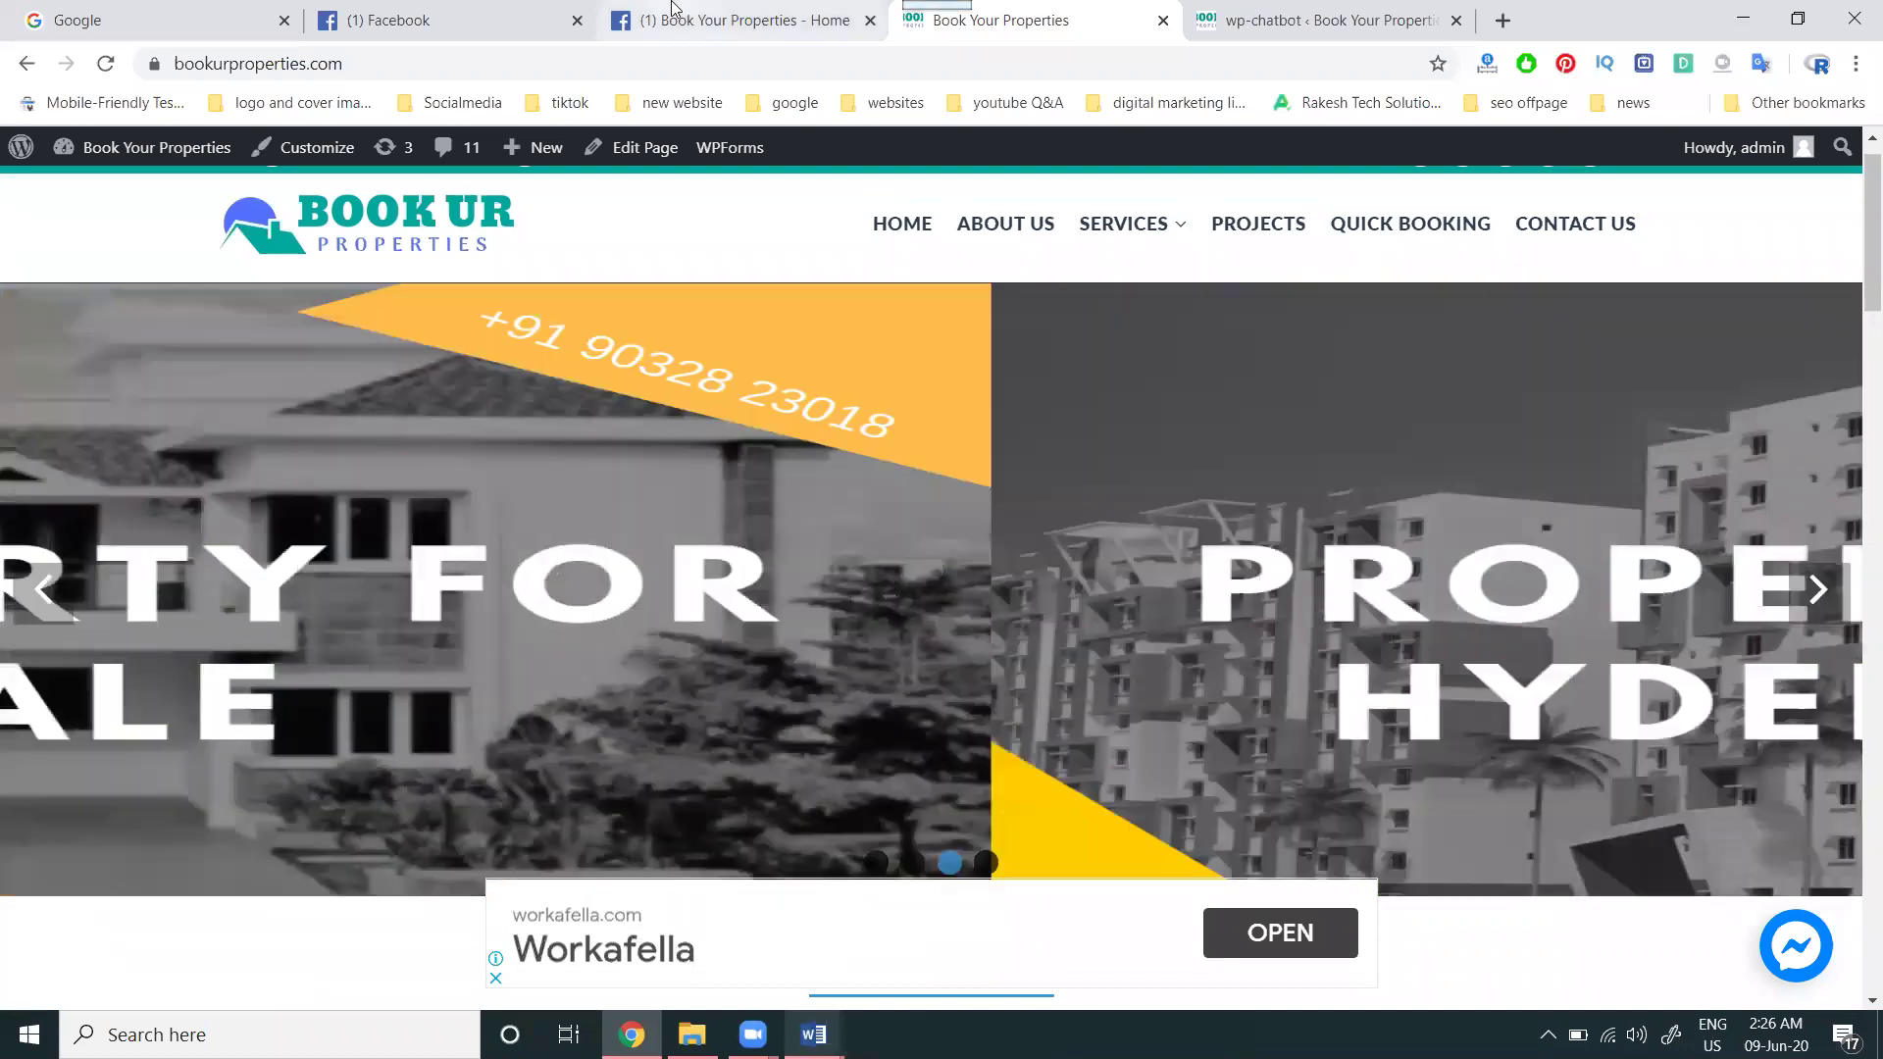
pyautogui.click(730, 20)
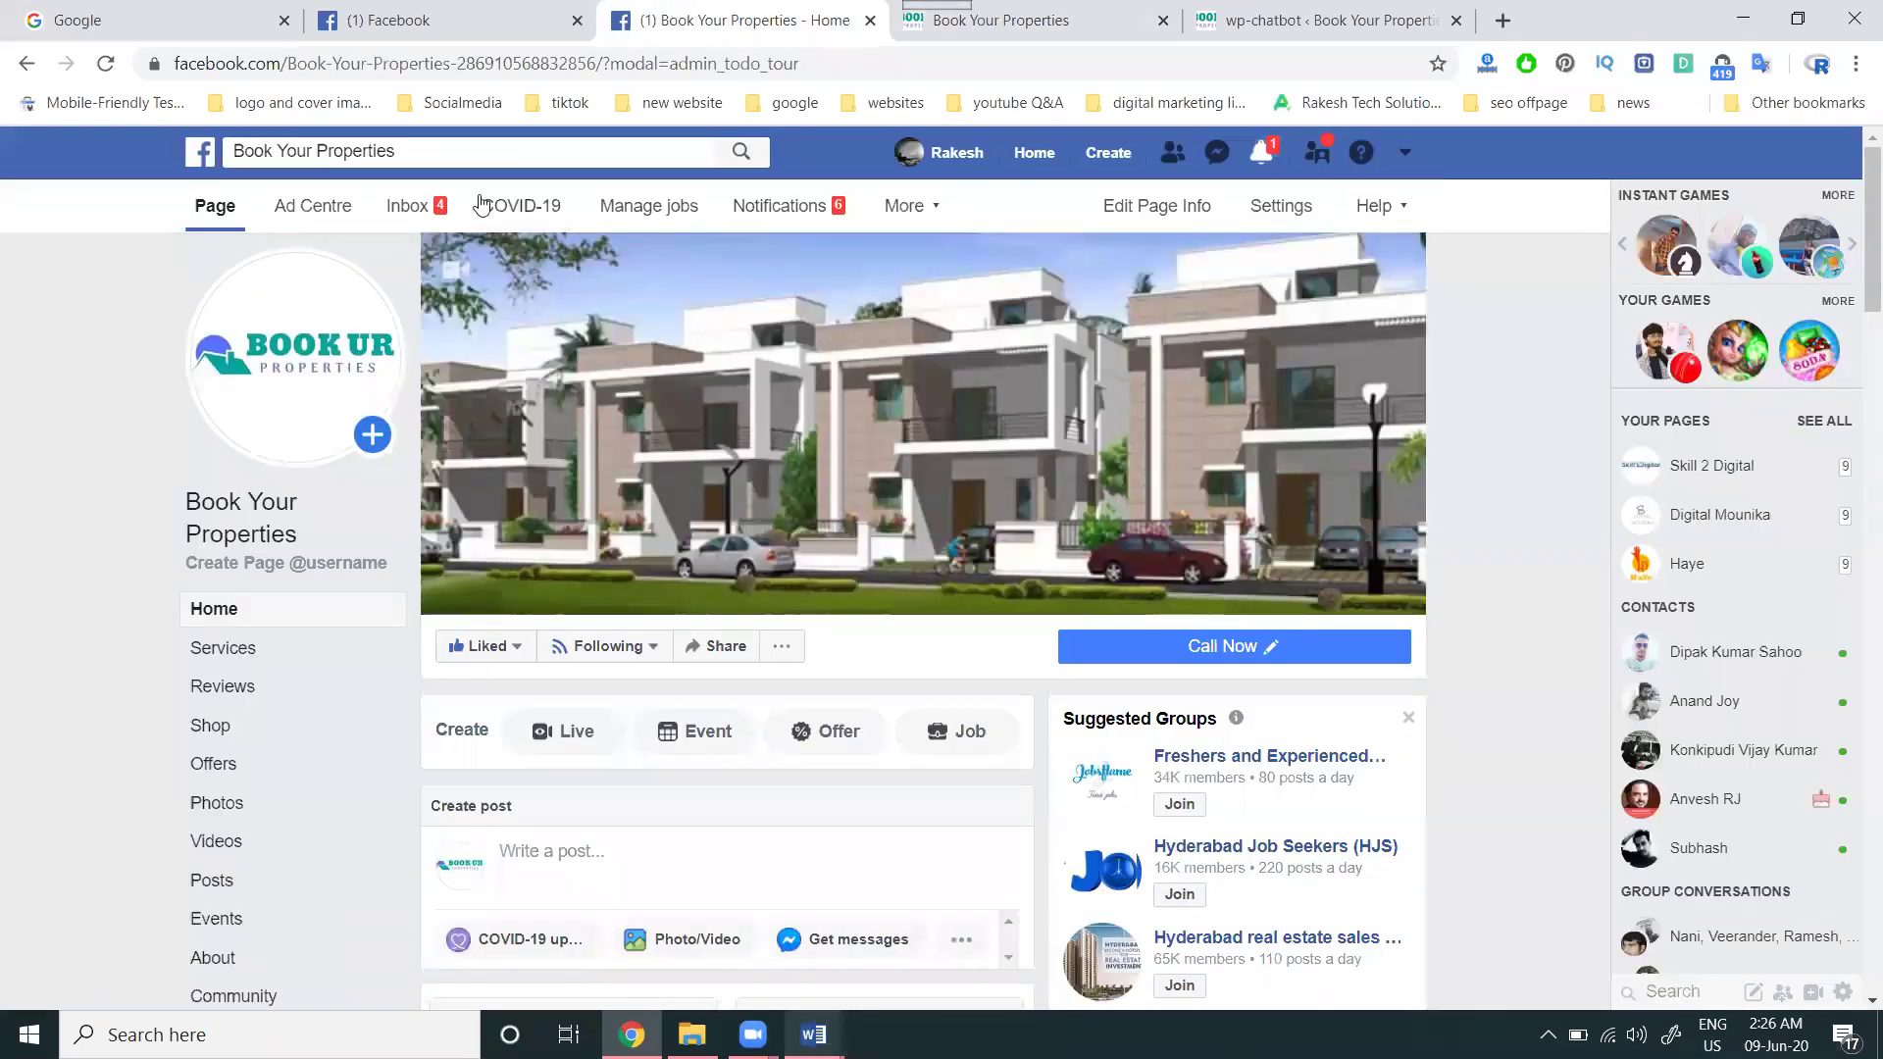
pyautogui.click(439, 210)
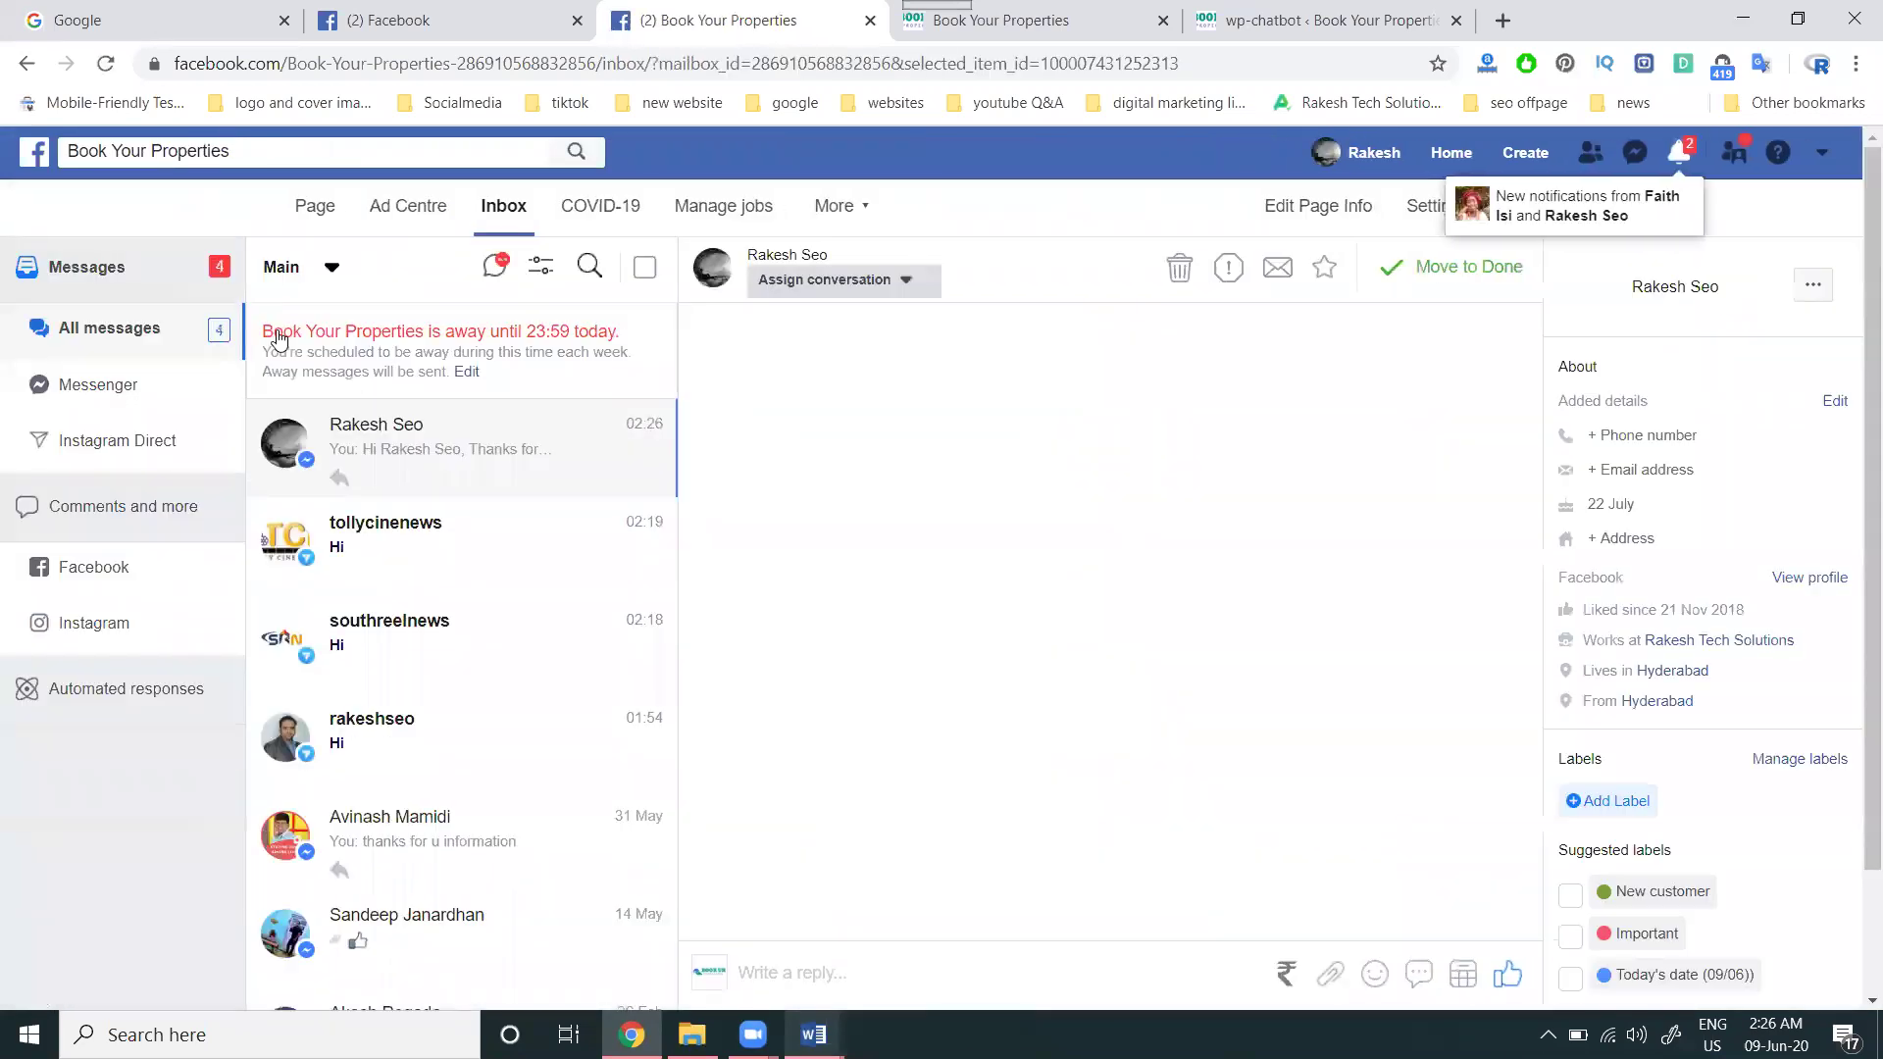
pyautogui.click(308, 212)
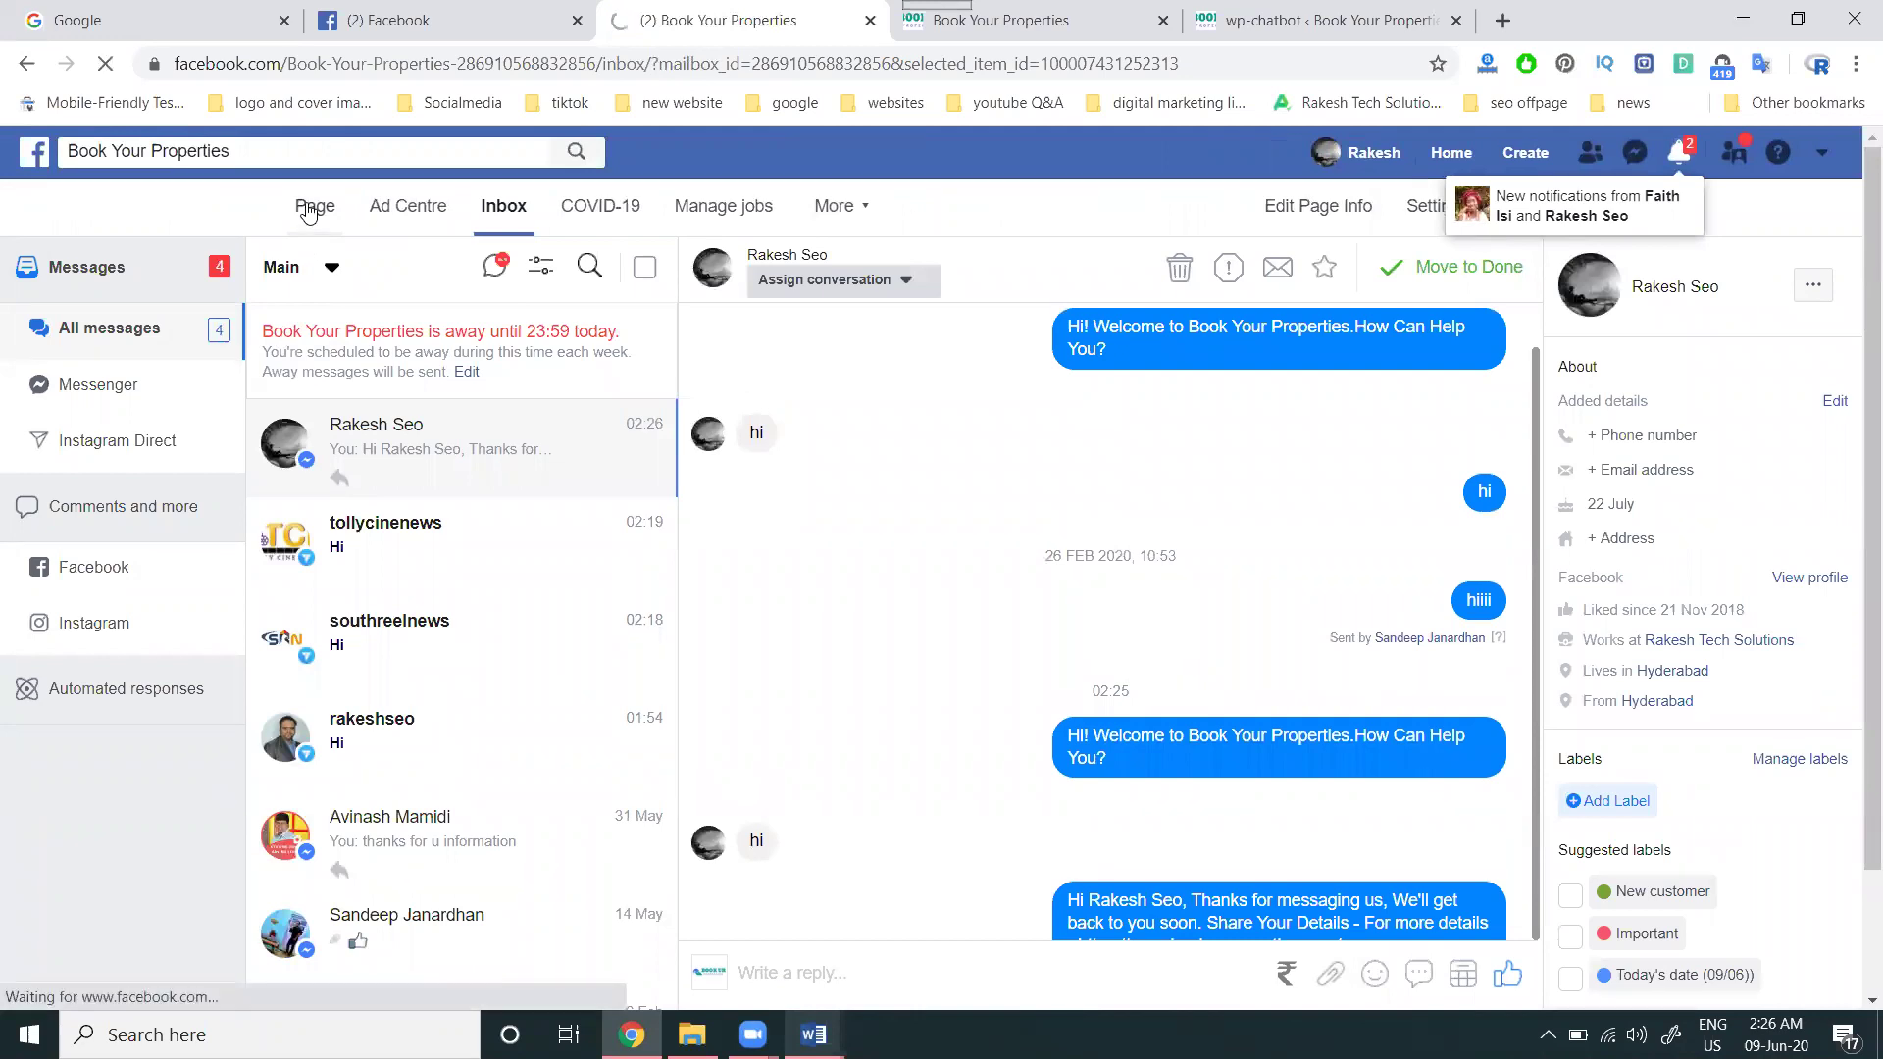